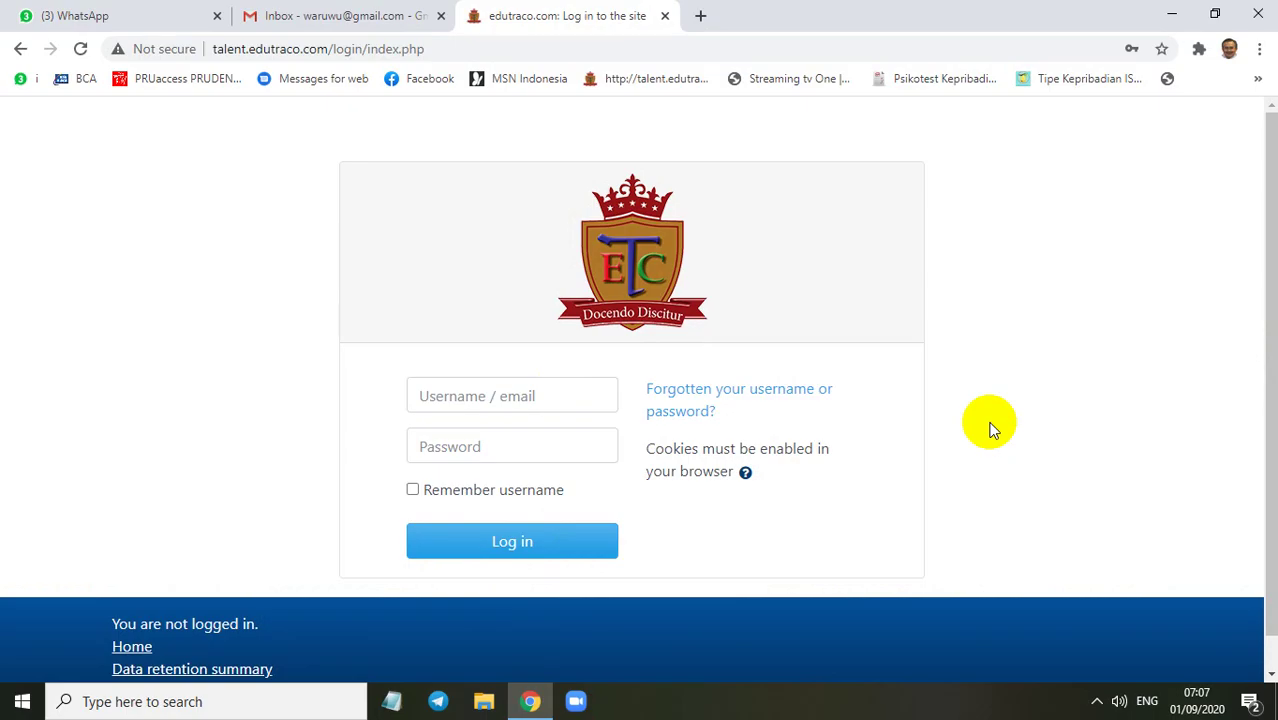
Reload the Edutraco login page from the address bar
left_click(440, 50)
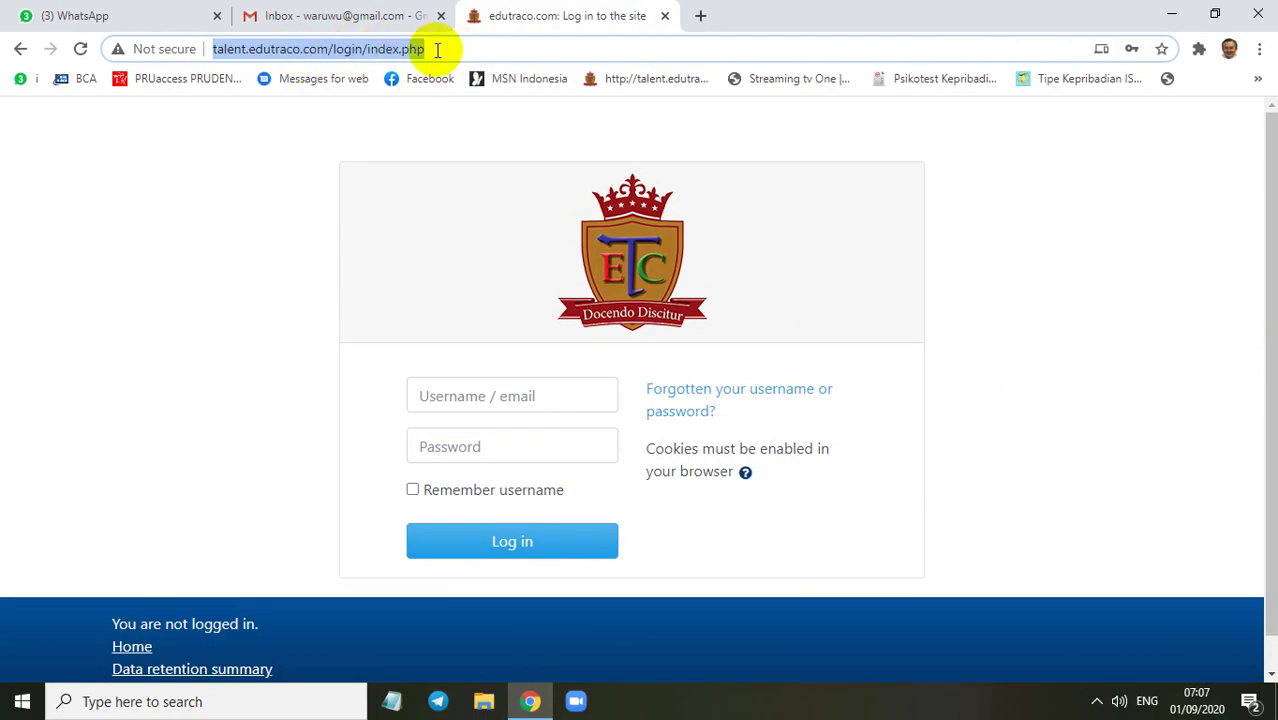
left_click(473, 48)
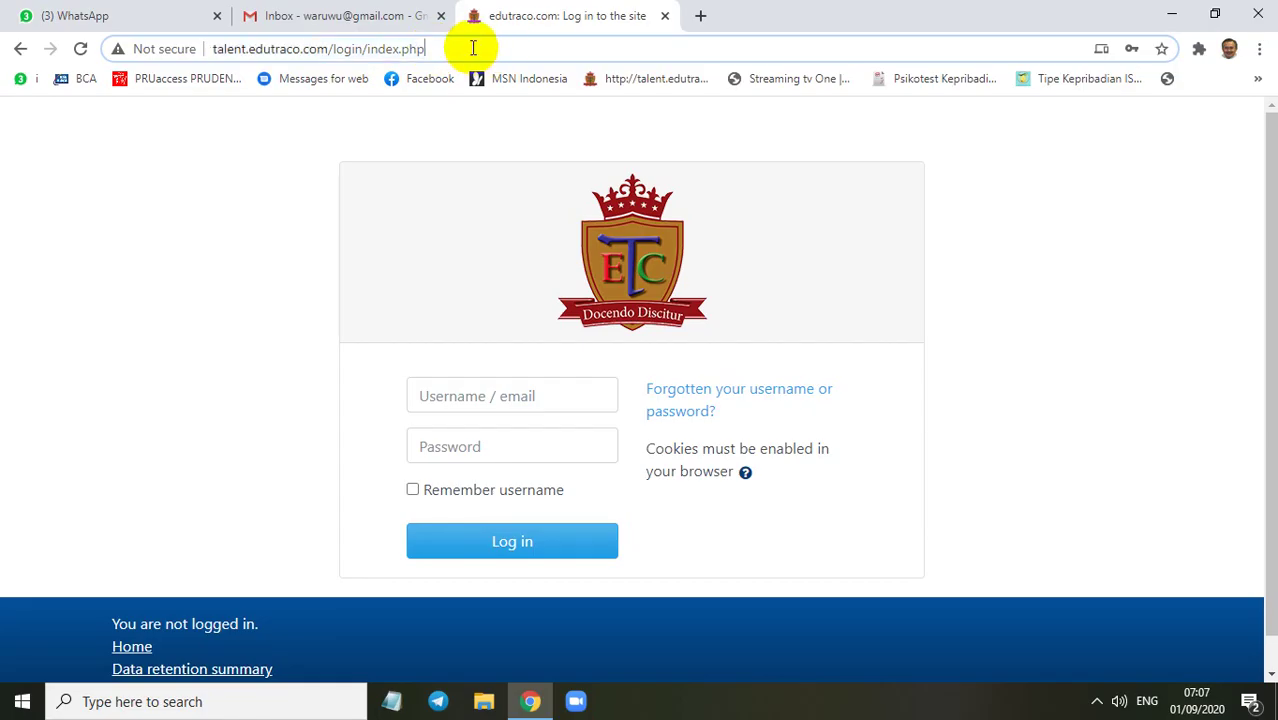
key("Return")
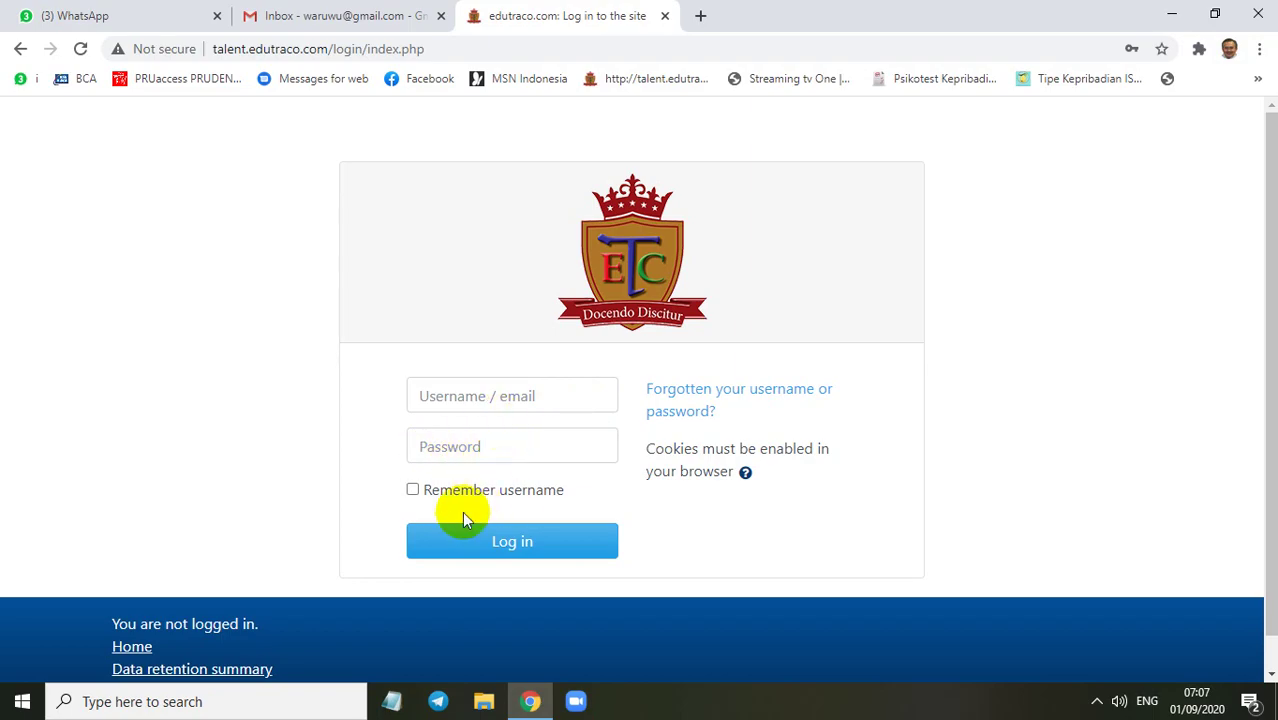
Sign in with the saved student login and account password, and save the updated password in Chrome
left_click(479, 400)
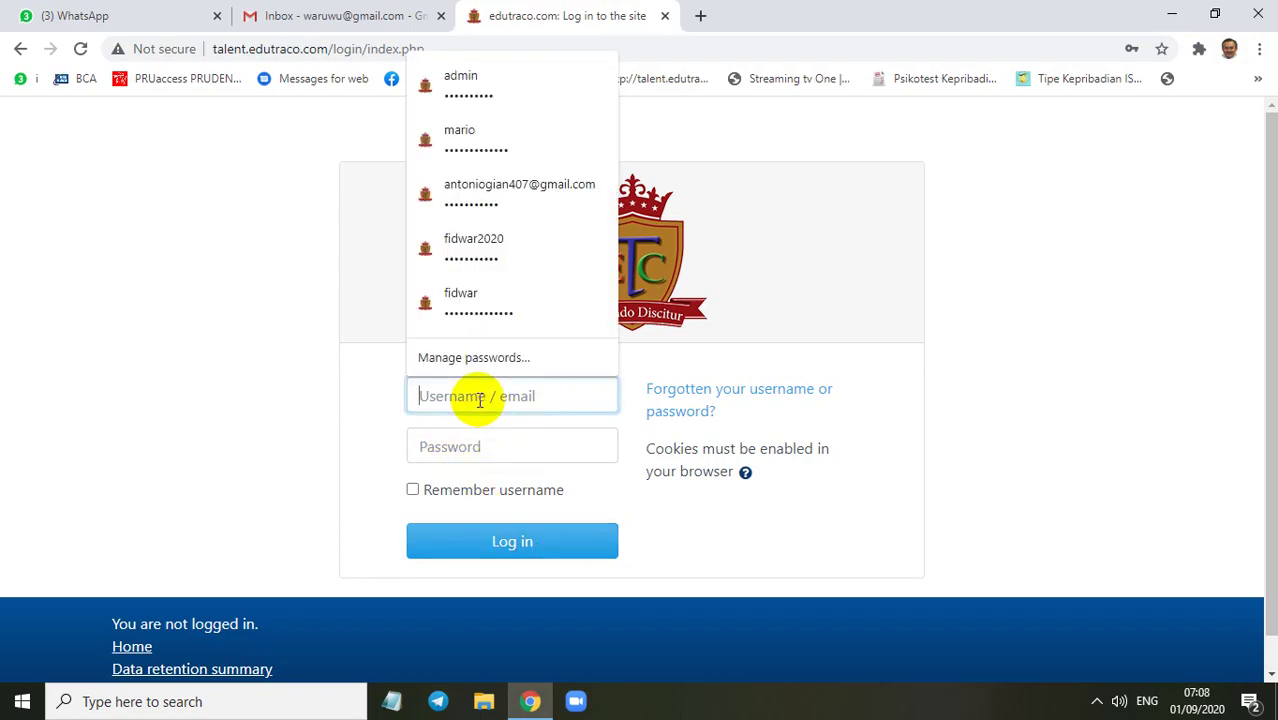
left_click(486, 140)
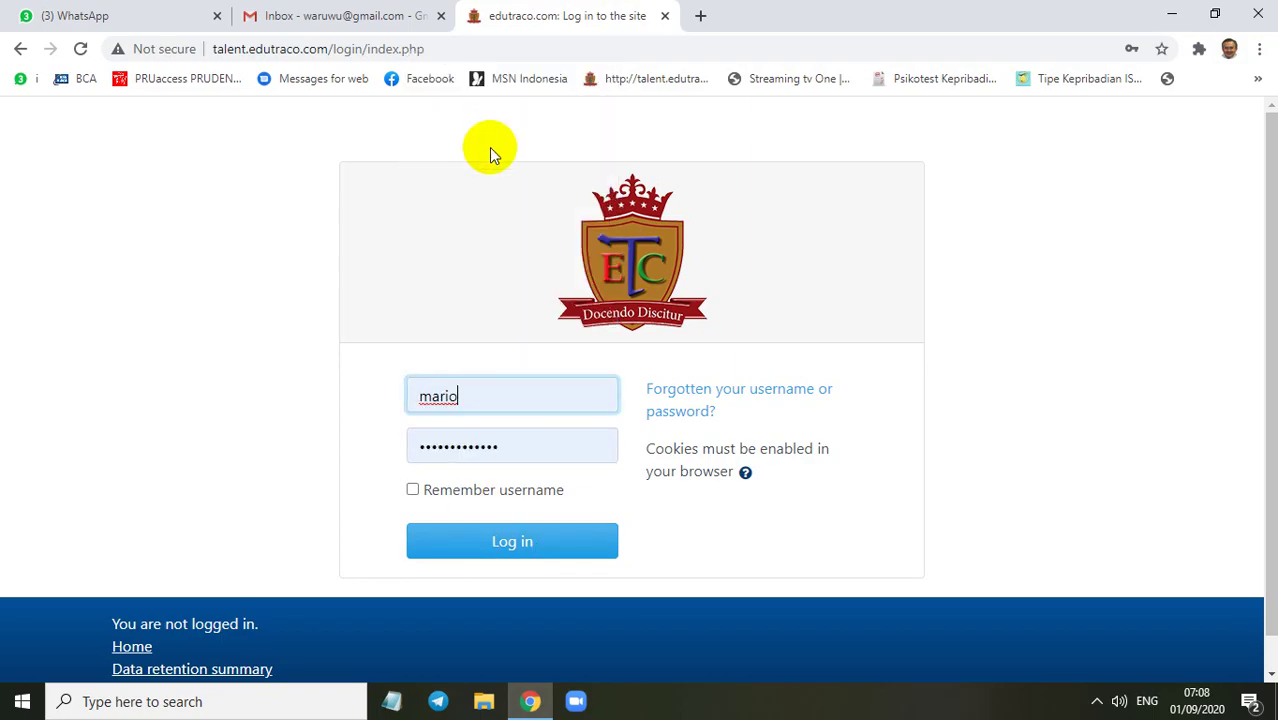
left_click(508, 443)
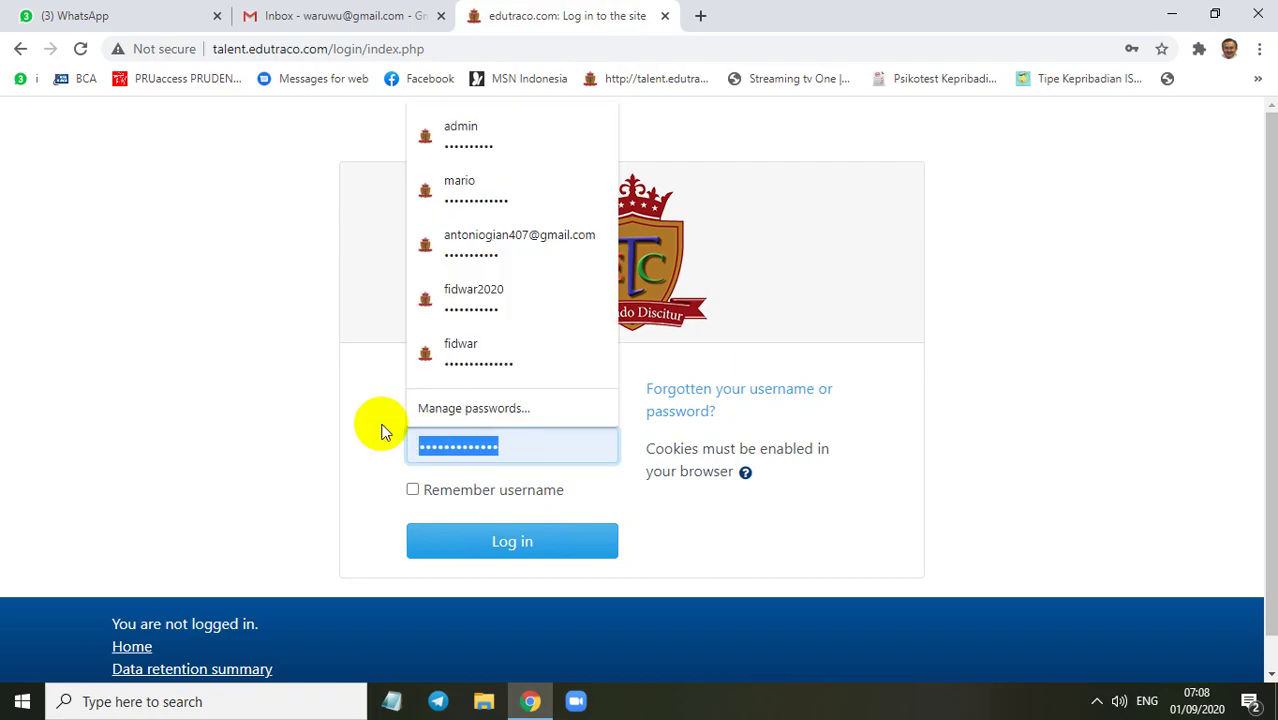
key("ctrl+v")
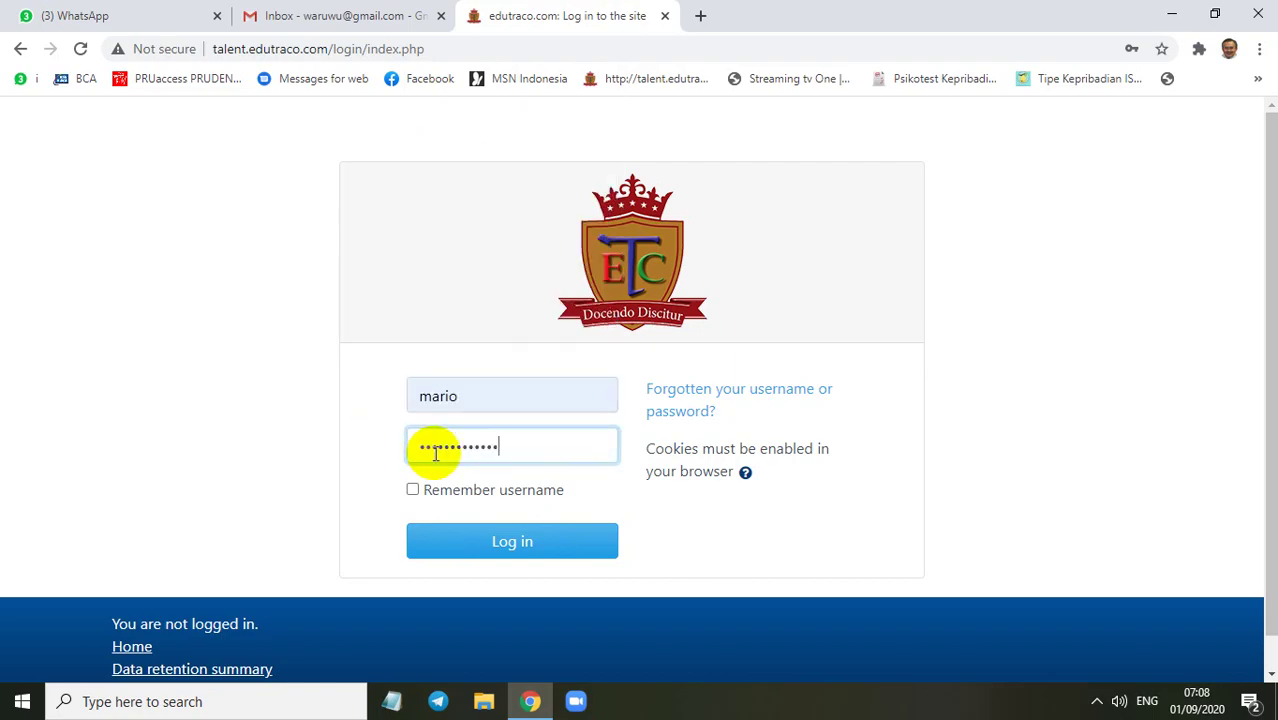
left_click(512, 549)
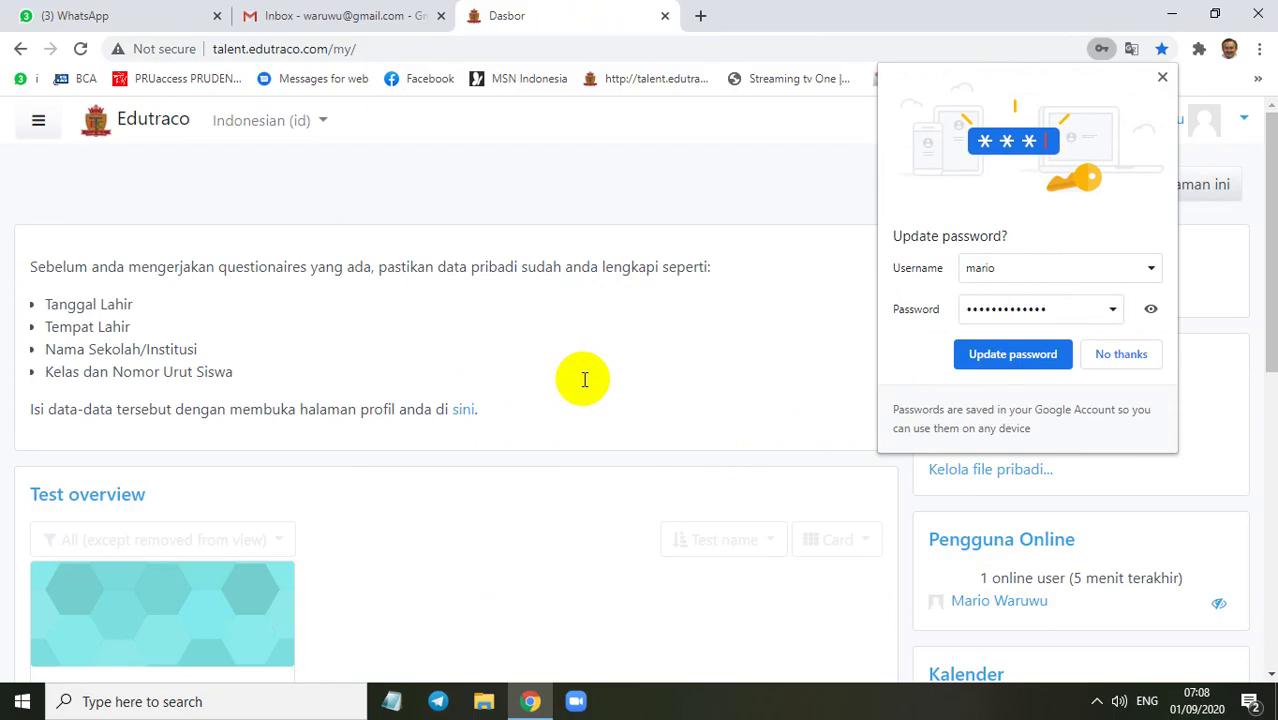
left_click(1000, 356)
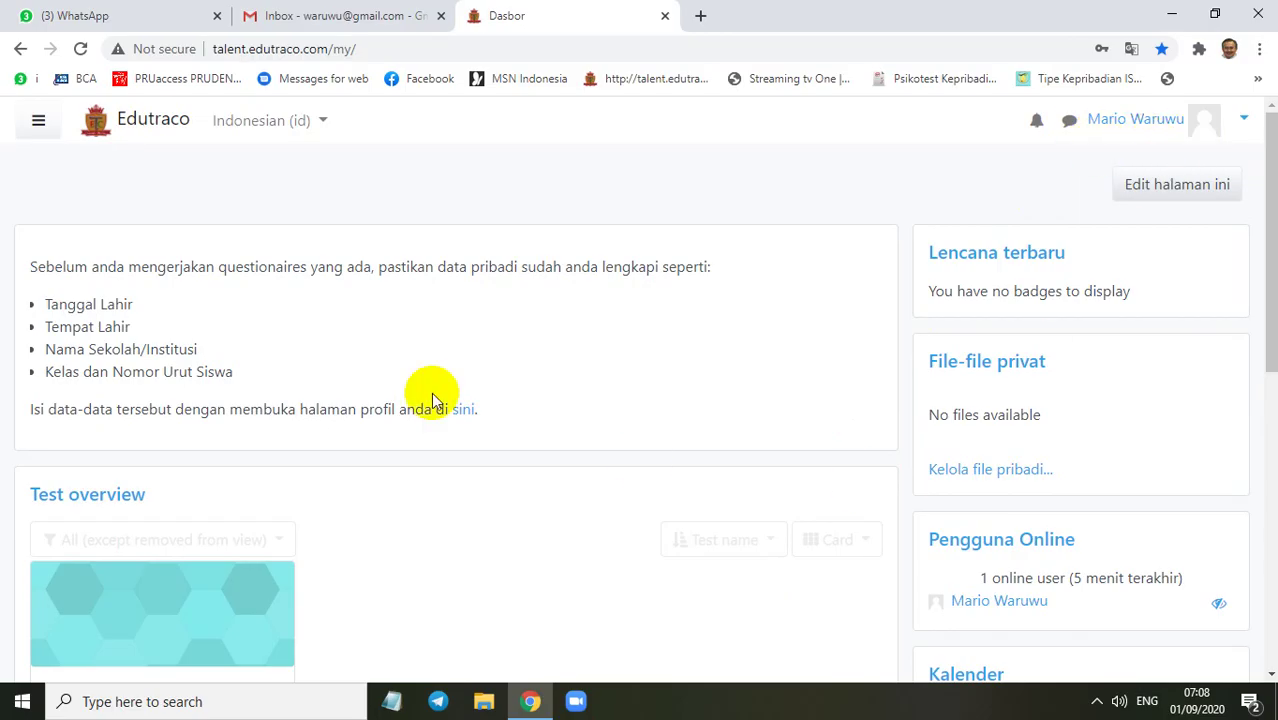
Open the left site navigation drawer beside the dashboard
left_click(37, 120)
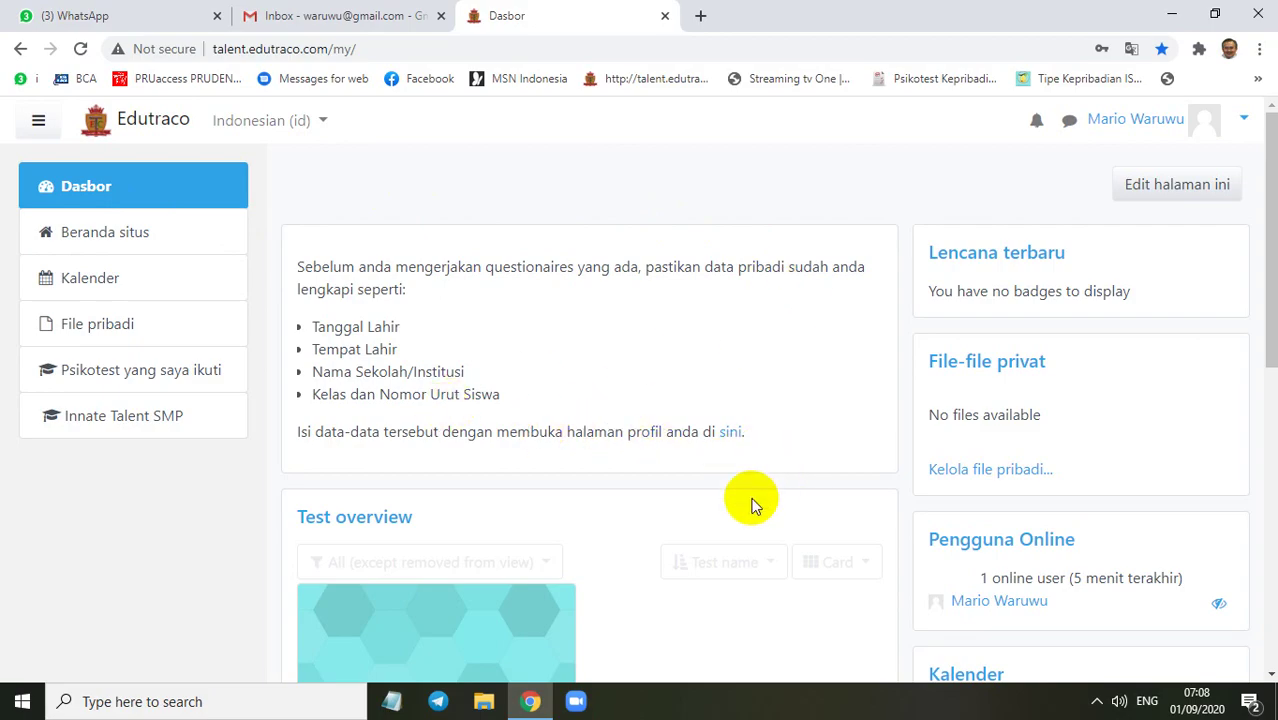
On the profile edit page, replace the Alamat Email with the student's autofill-suggested email address
left_click(733, 436)
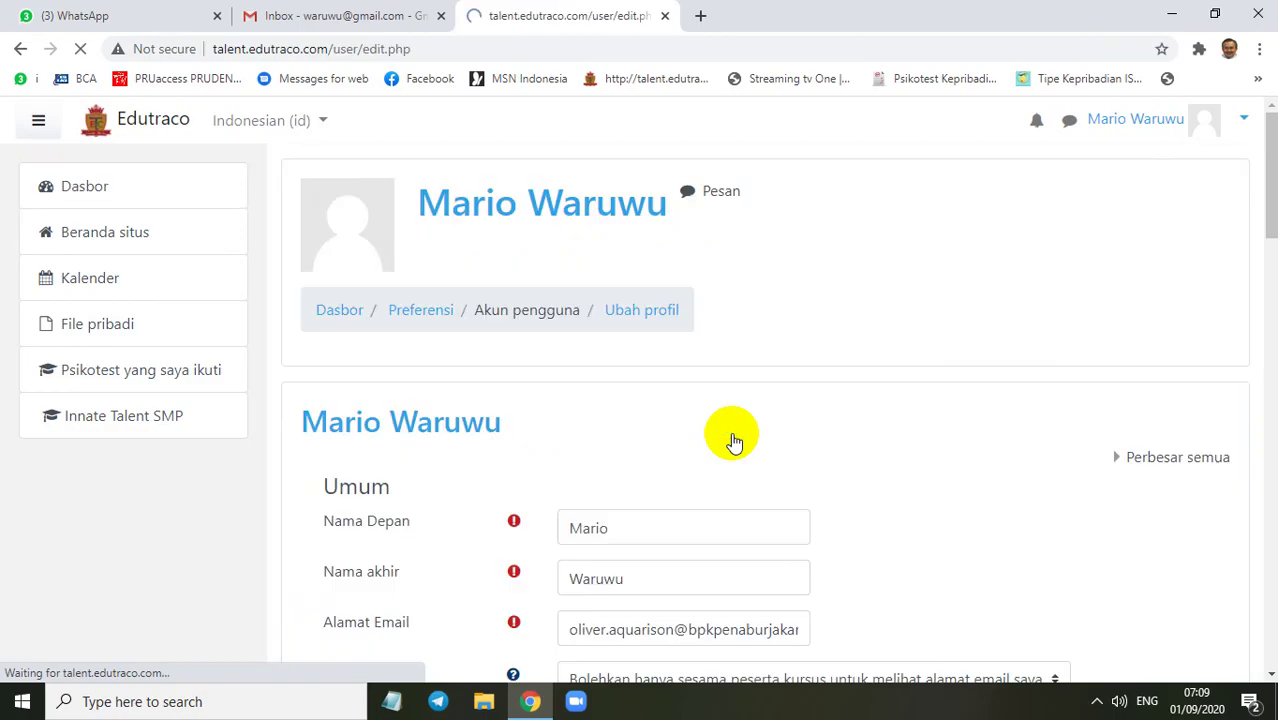
scroll(740, 412, "down", 3)
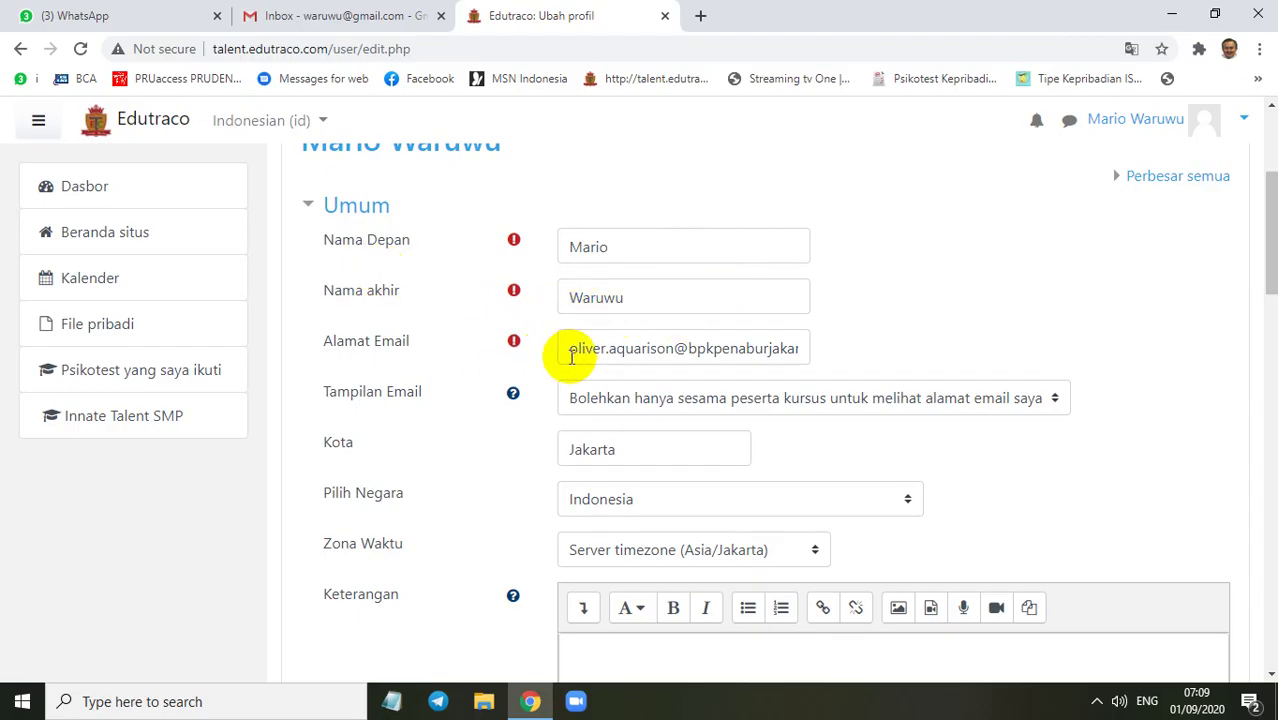
left_click_drag(565, 352, 864, 366)
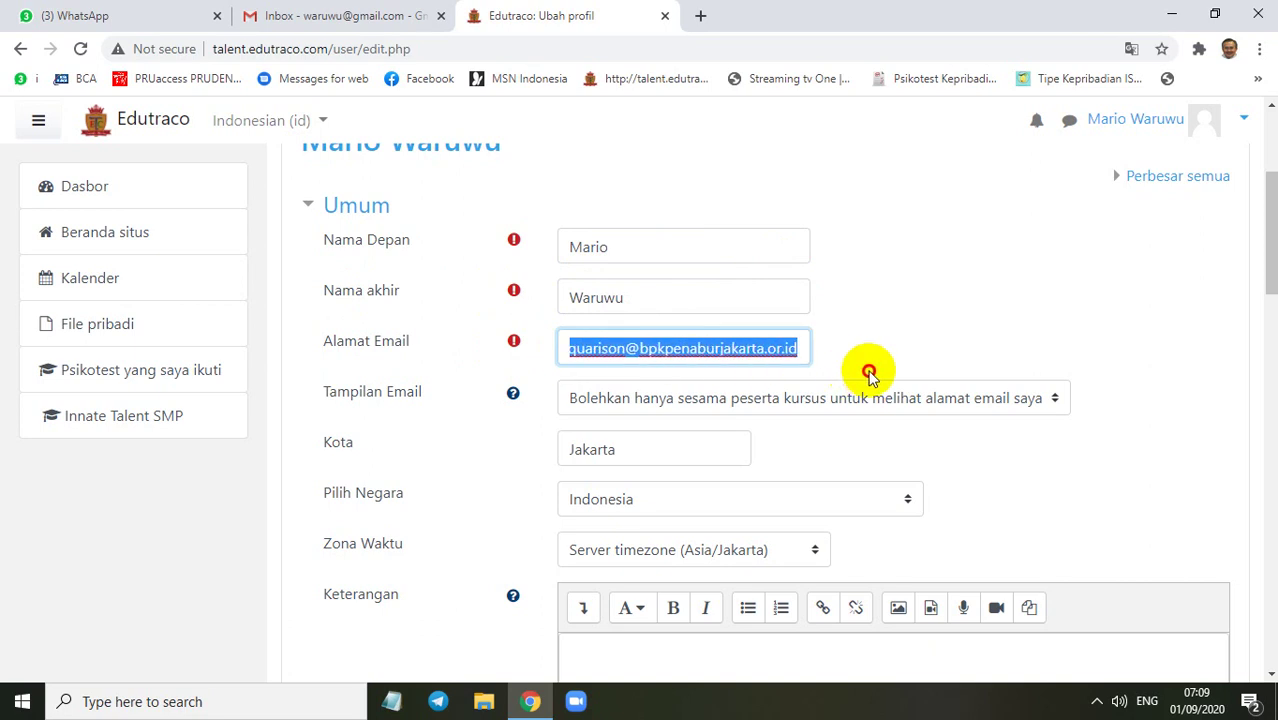
key("BackSpace")
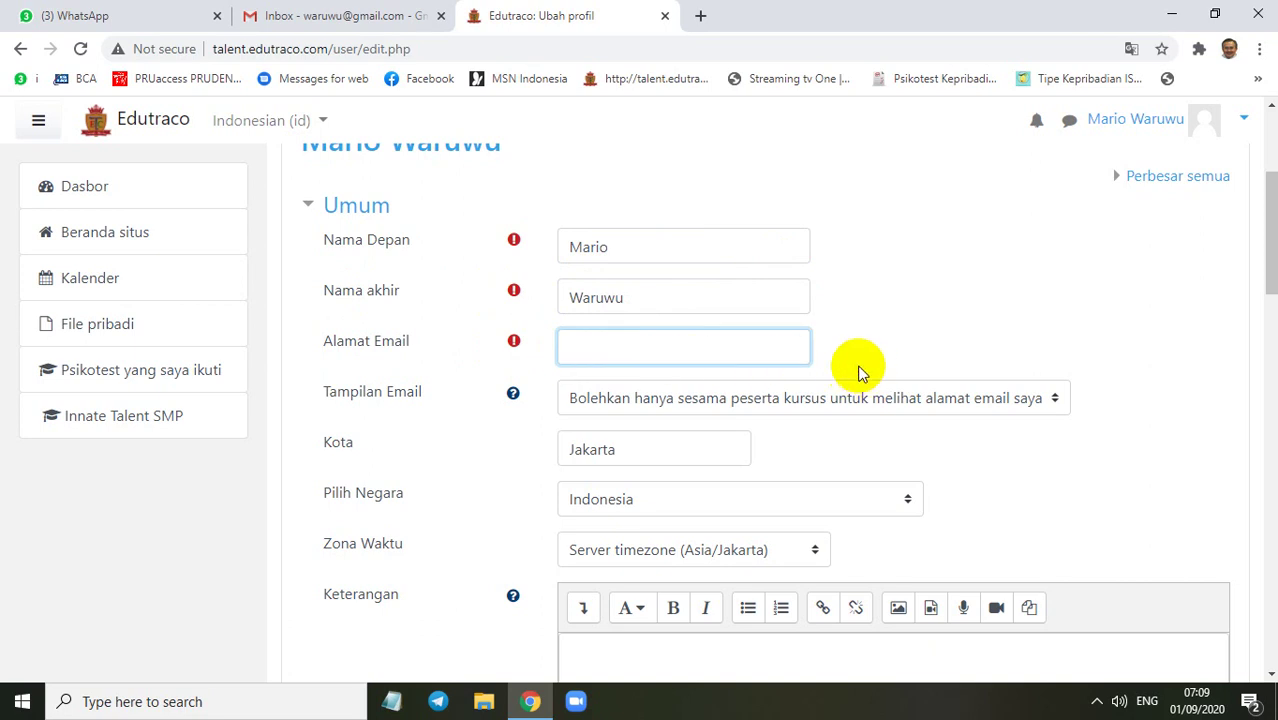
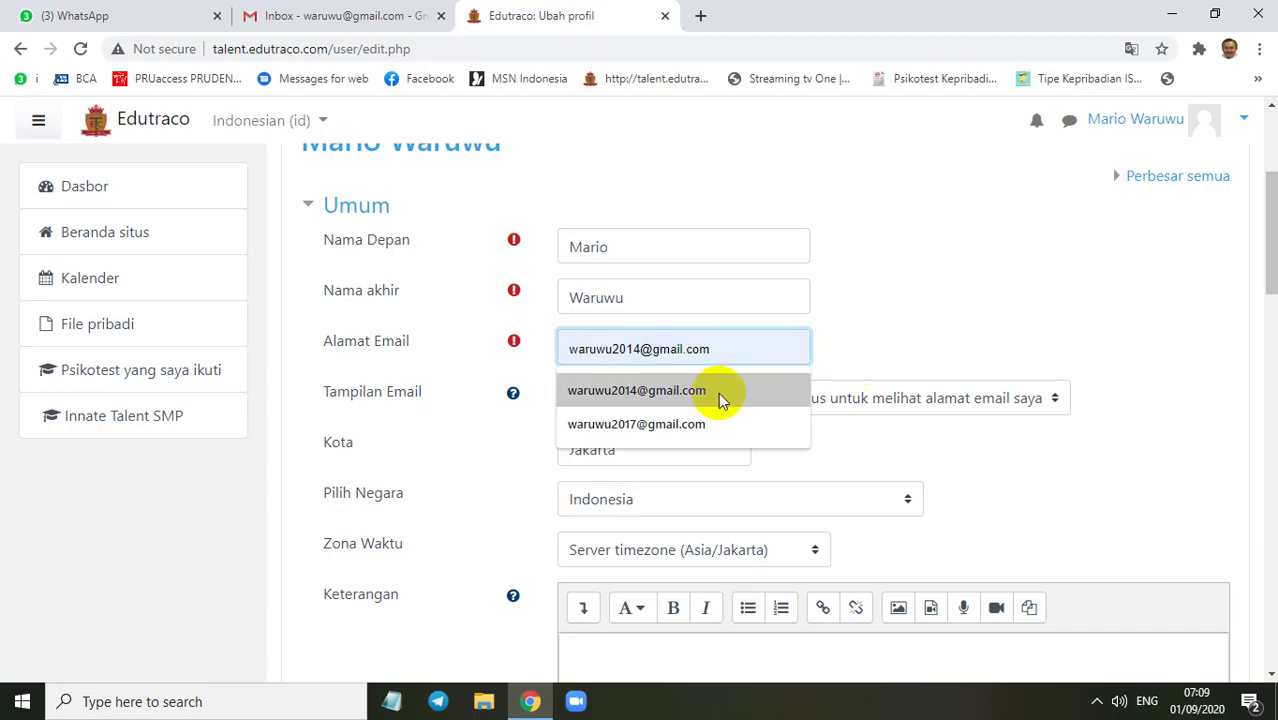
left_click(719, 393)
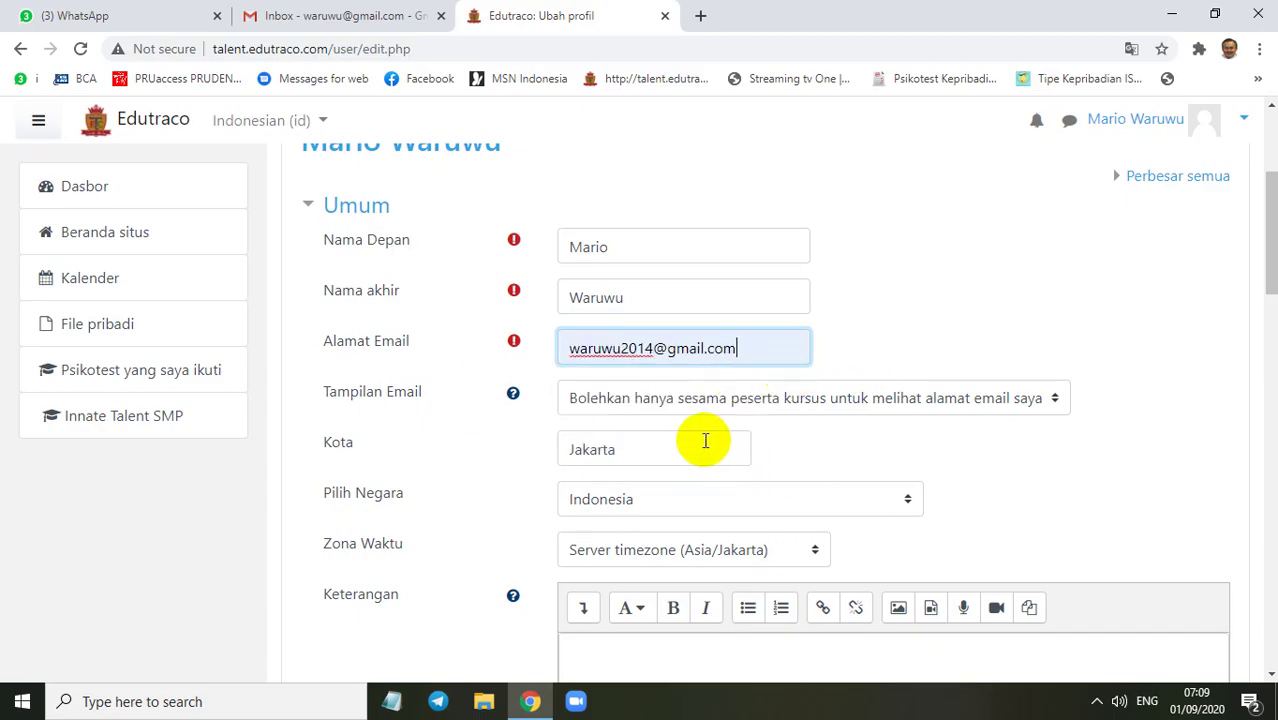
scroll(705, 440, "down", 2)
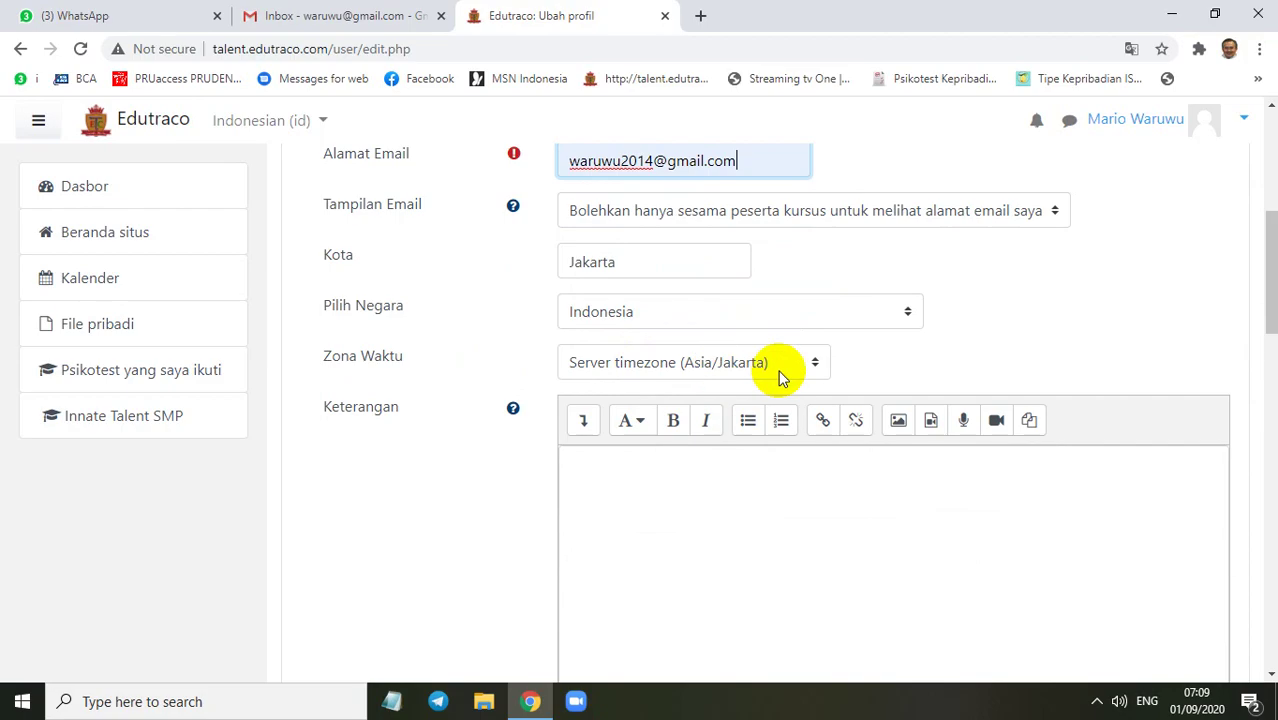
Clear the birthplace field in the profile form
scroll(665, 363, "down", 6)
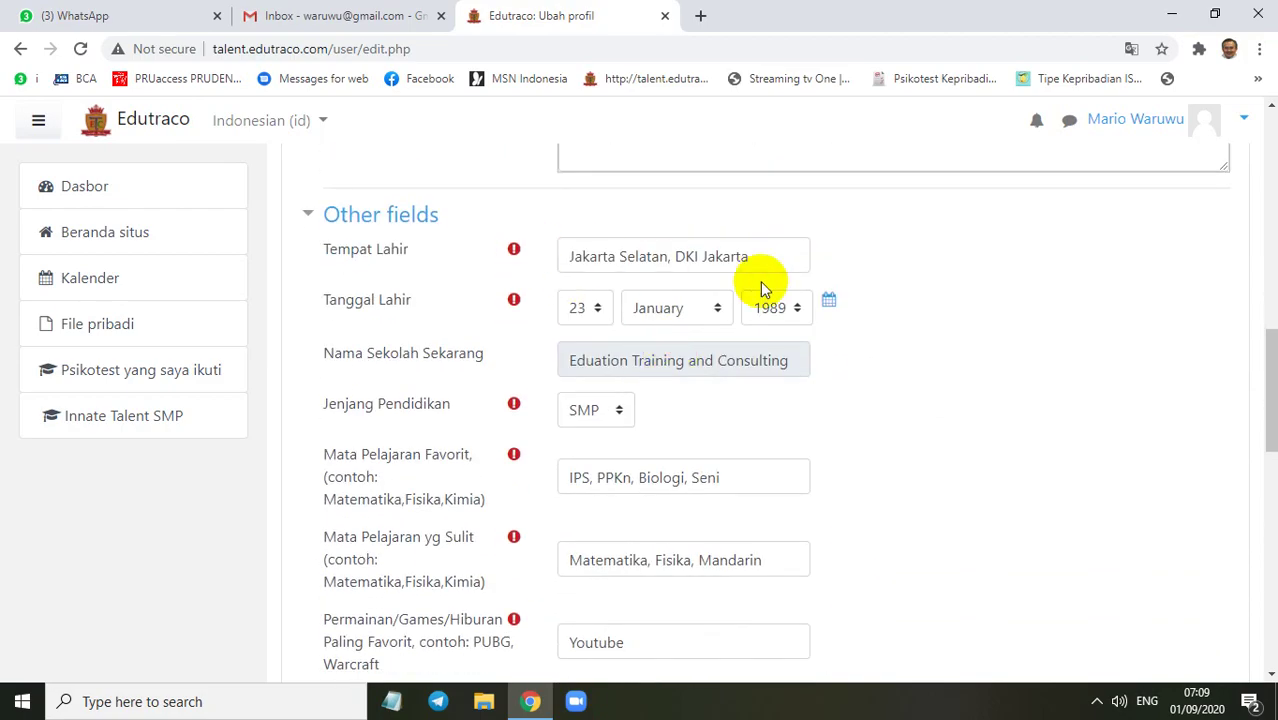
left_click_drag(756, 257, 557, 250)
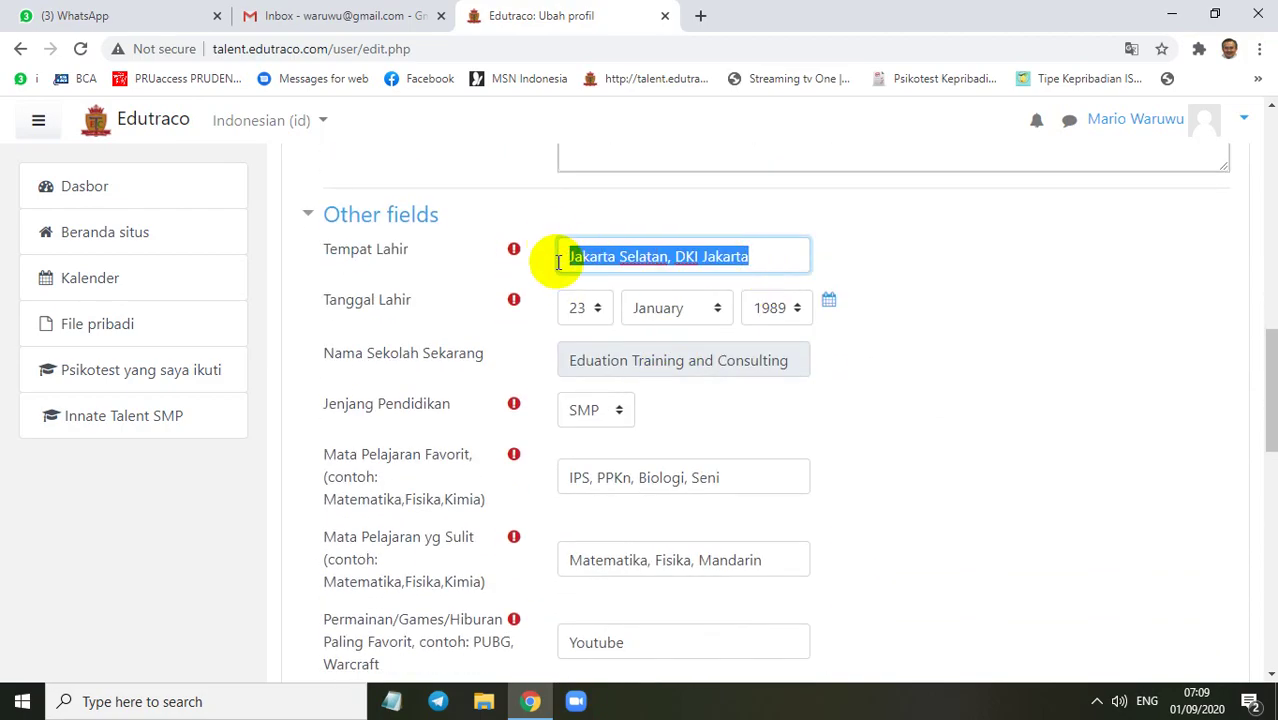
key("BackSpace")
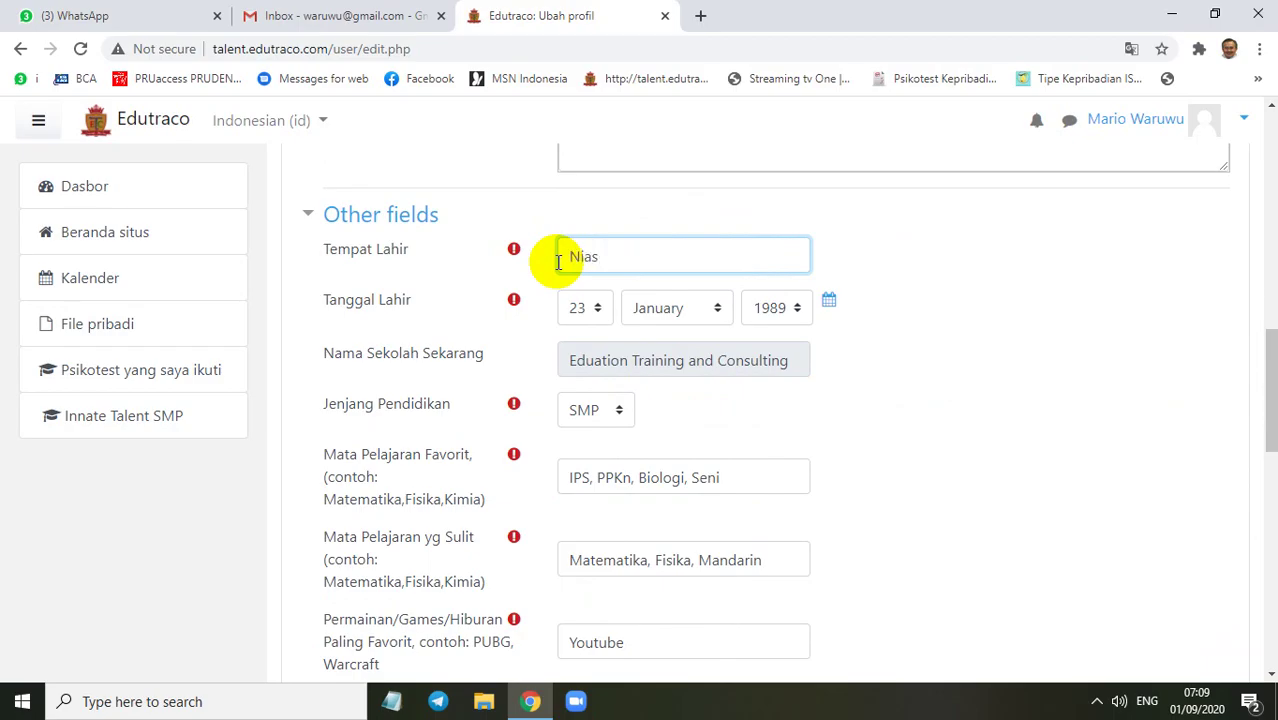
Set the birth date to 6 October 2000
left_click(590, 308)
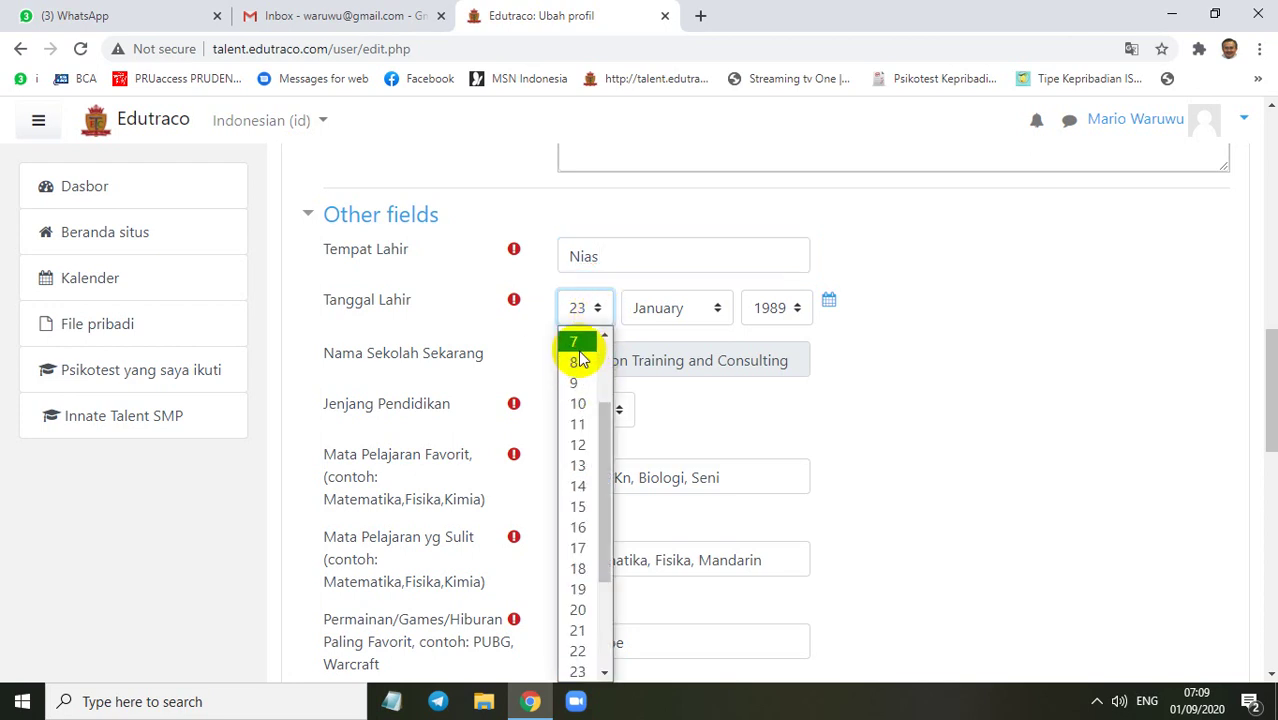
scroll(582, 358, "up", 2)
left_click(580, 440)
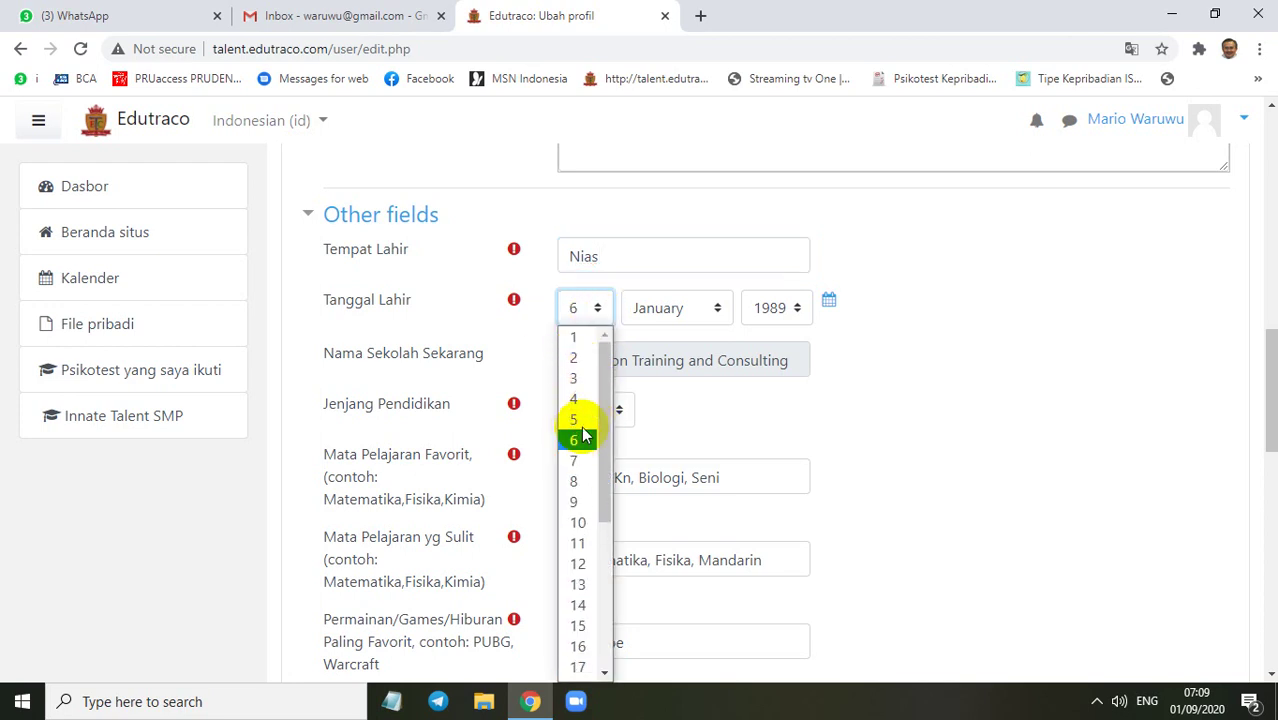
left_click(718, 308)
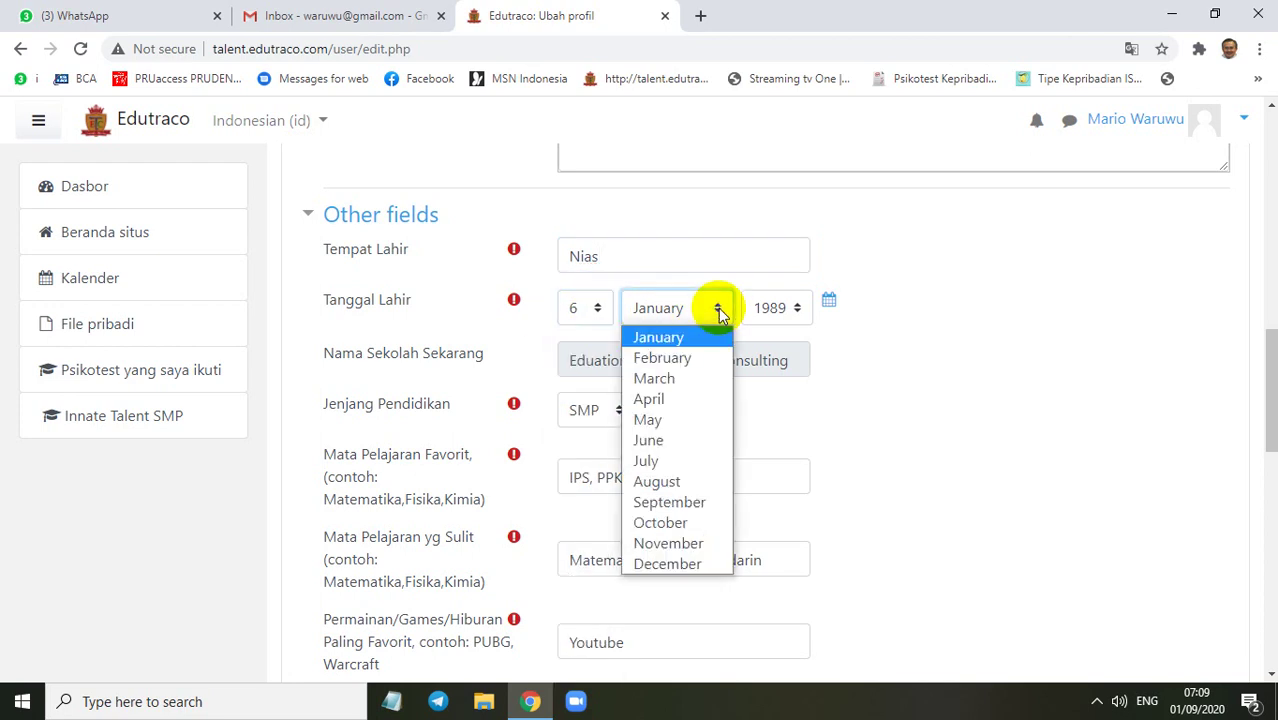
left_click(665, 522)
left_click(799, 310)
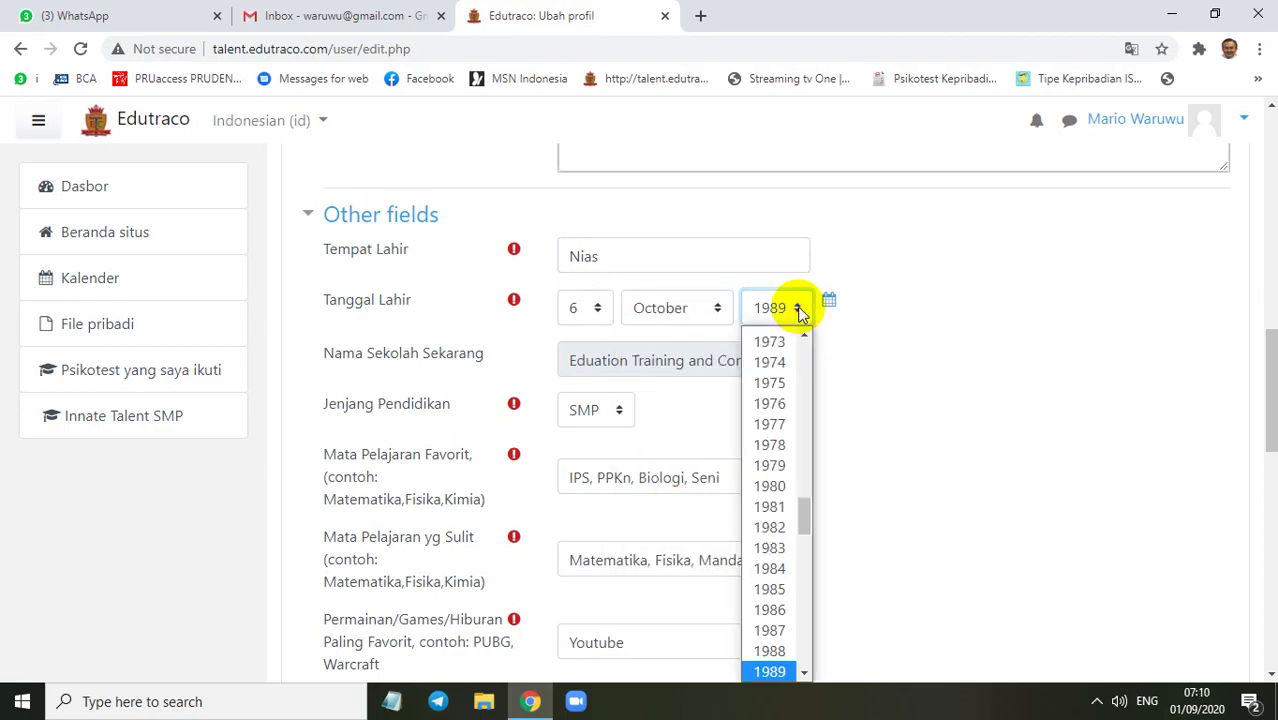
scroll(779, 362, "up", 1)
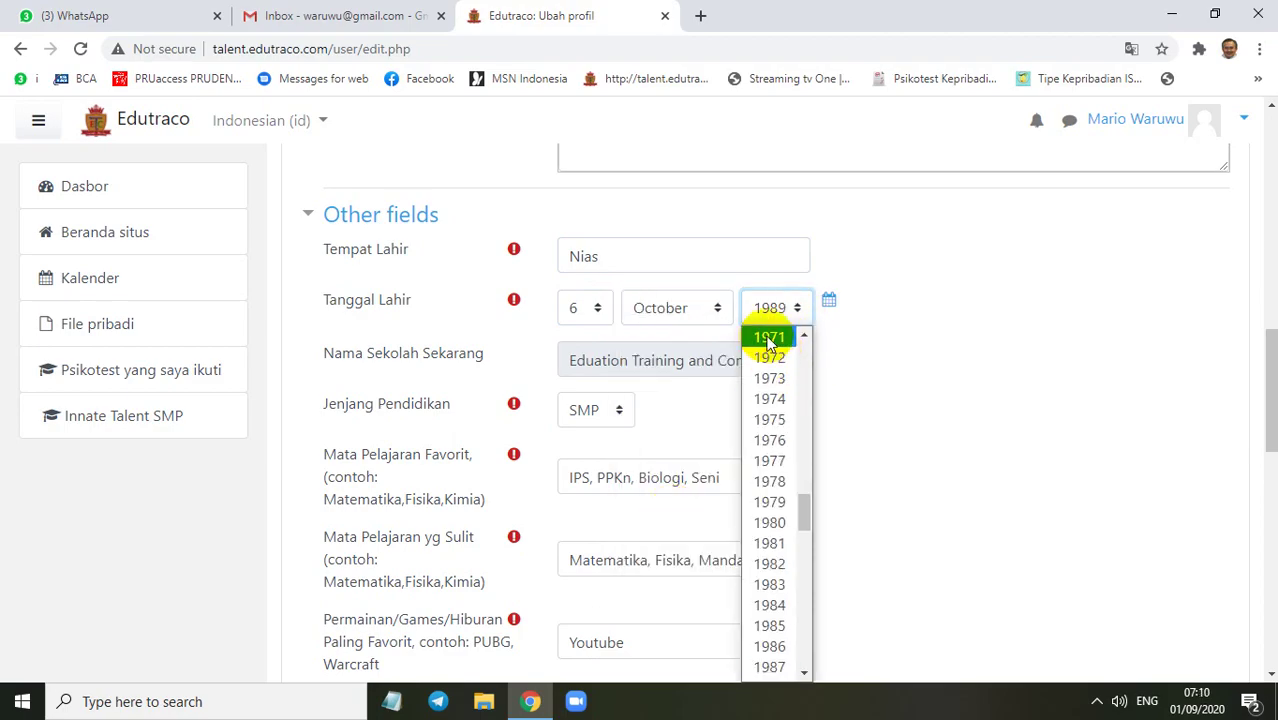
scroll(769, 340, "up", 3)
scroll(776, 543, "down", 5)
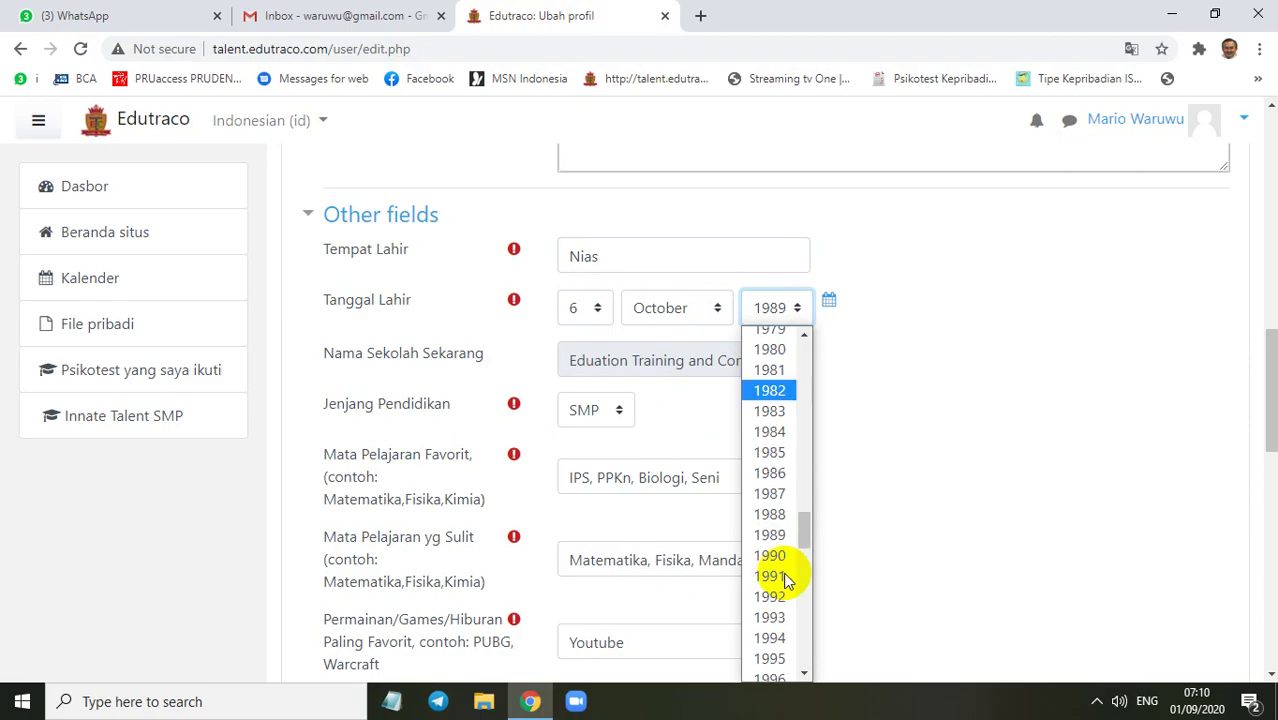
scroll(785, 580, "down", 4)
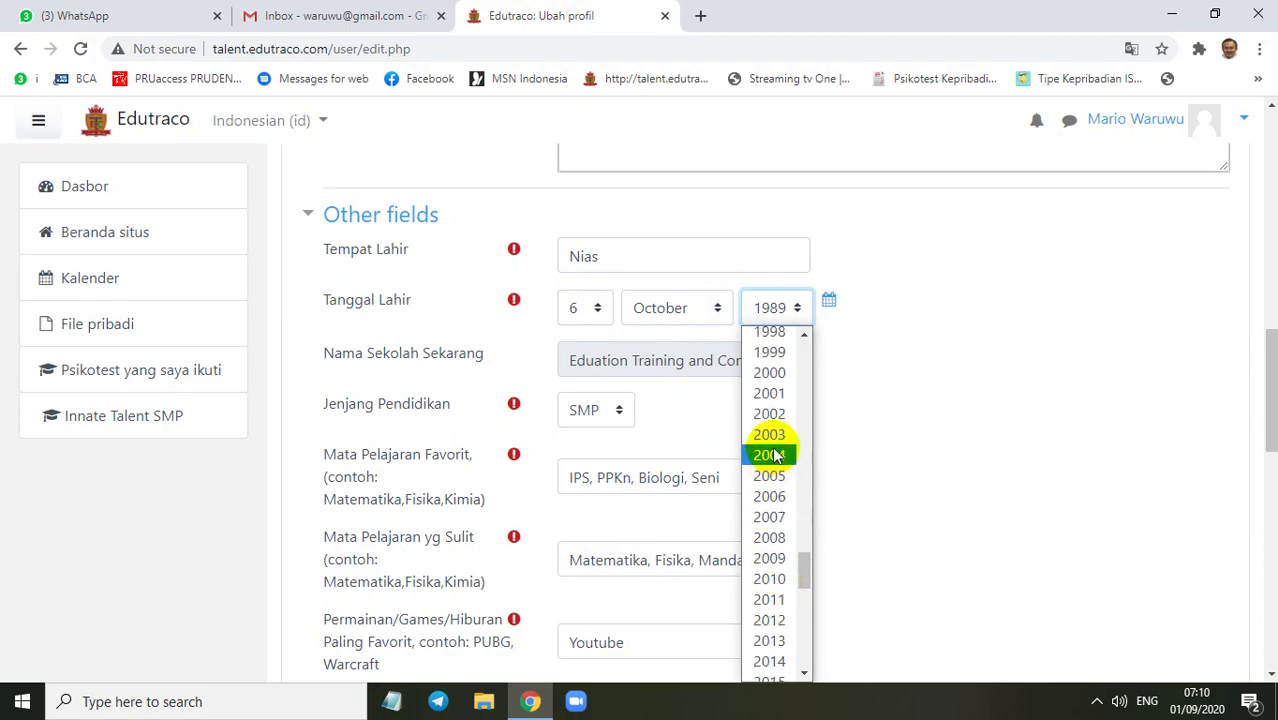
left_click(772, 375)
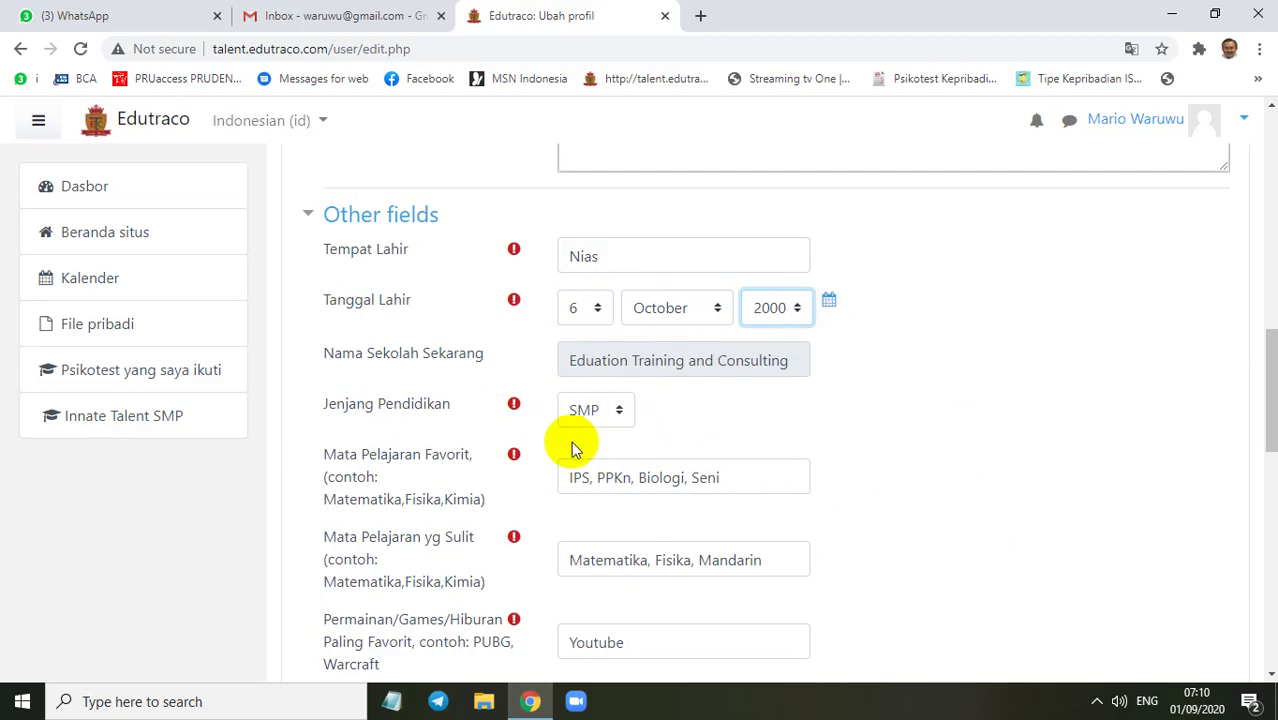
Keep the education level at SMP and scroll down to the update button
left_click(620, 414)
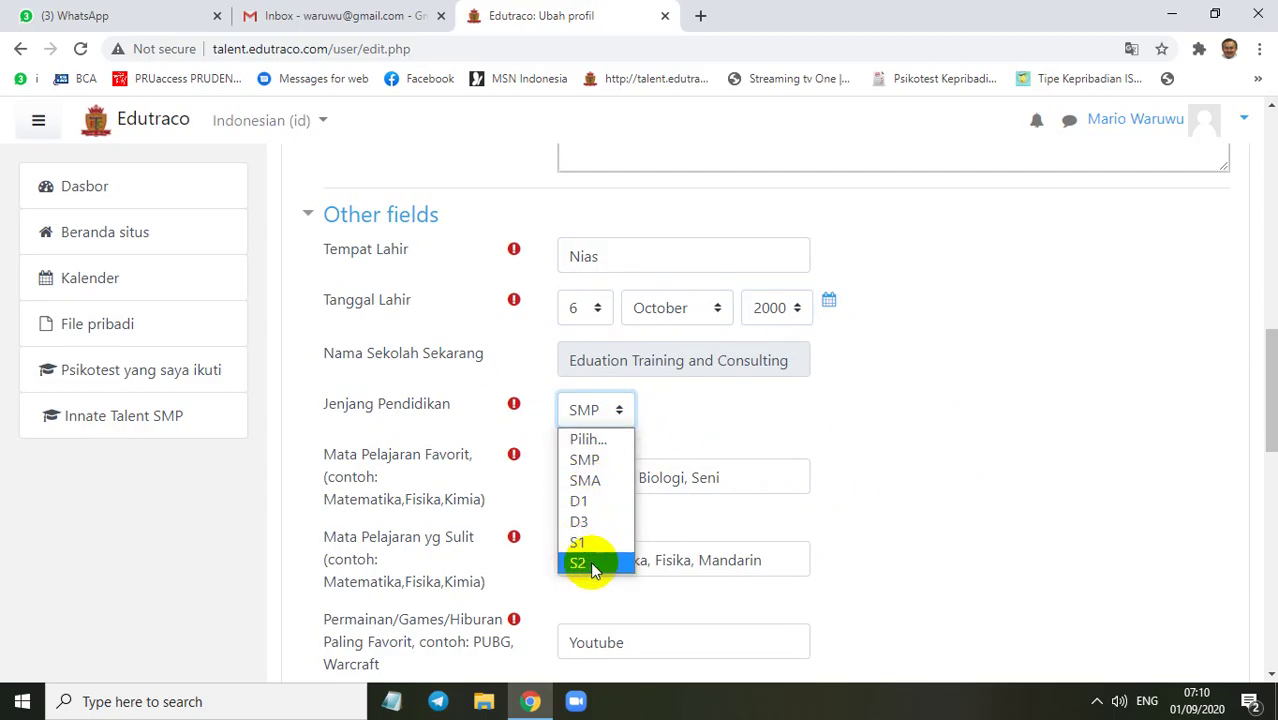
left_click(622, 410)
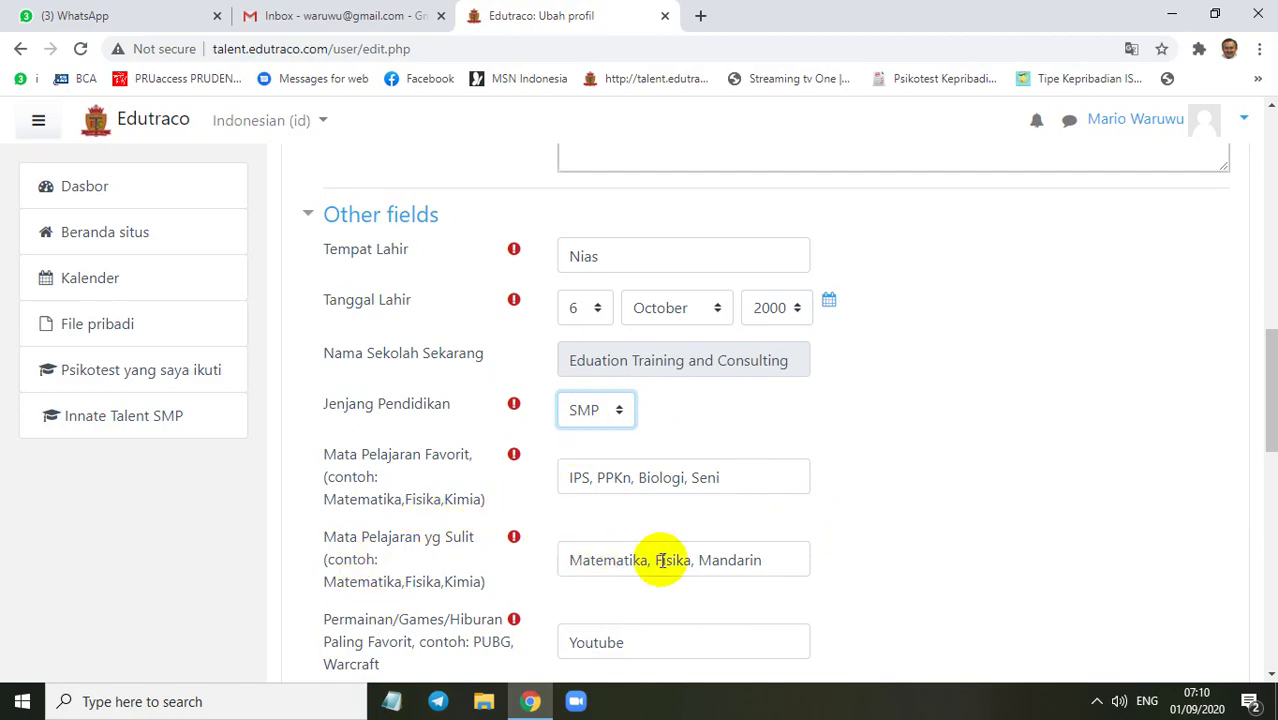
scroll(705, 543, "down", 2)
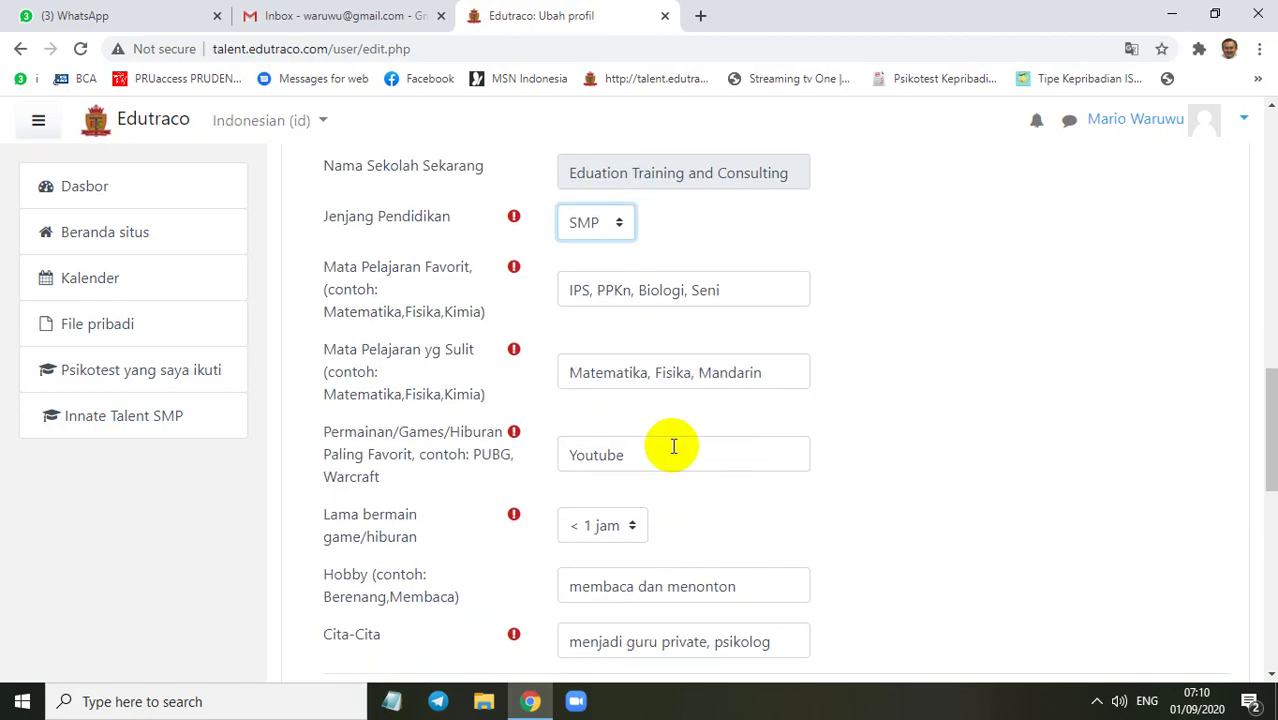
scroll(673, 440, "down", 3)
scroll(572, 284, "down", 1)
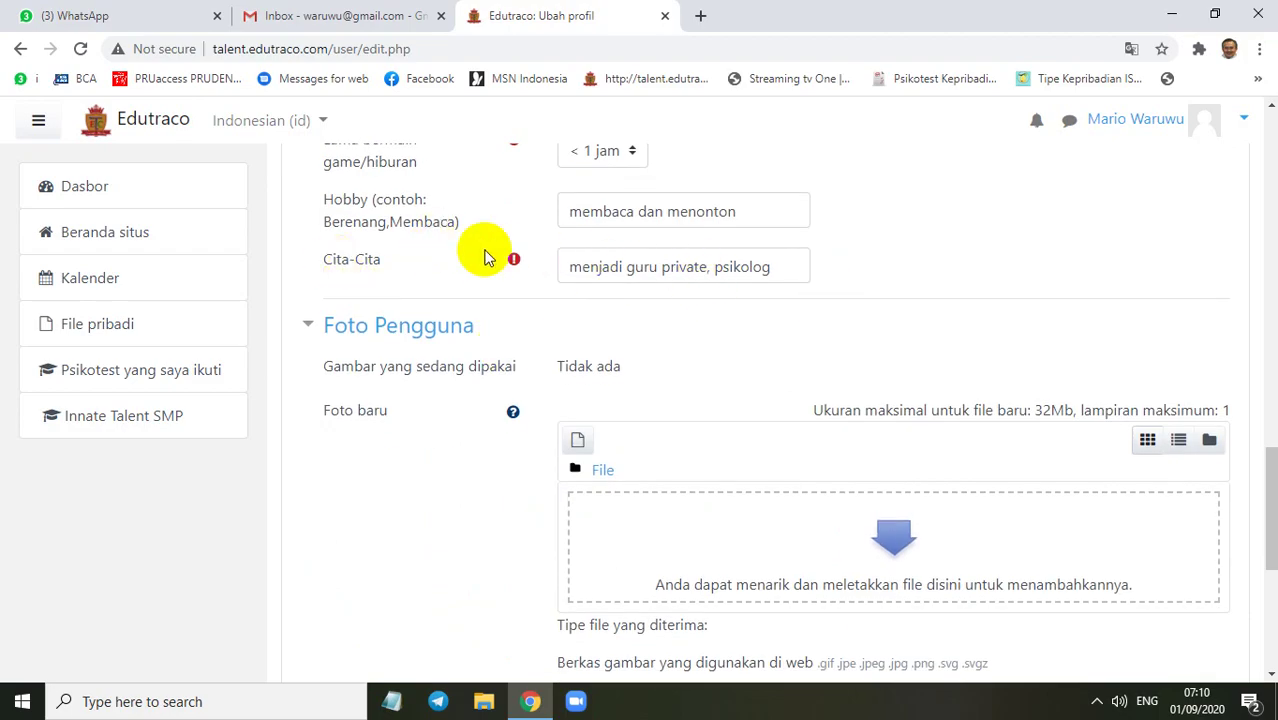
scroll(665, 271, "down", 5)
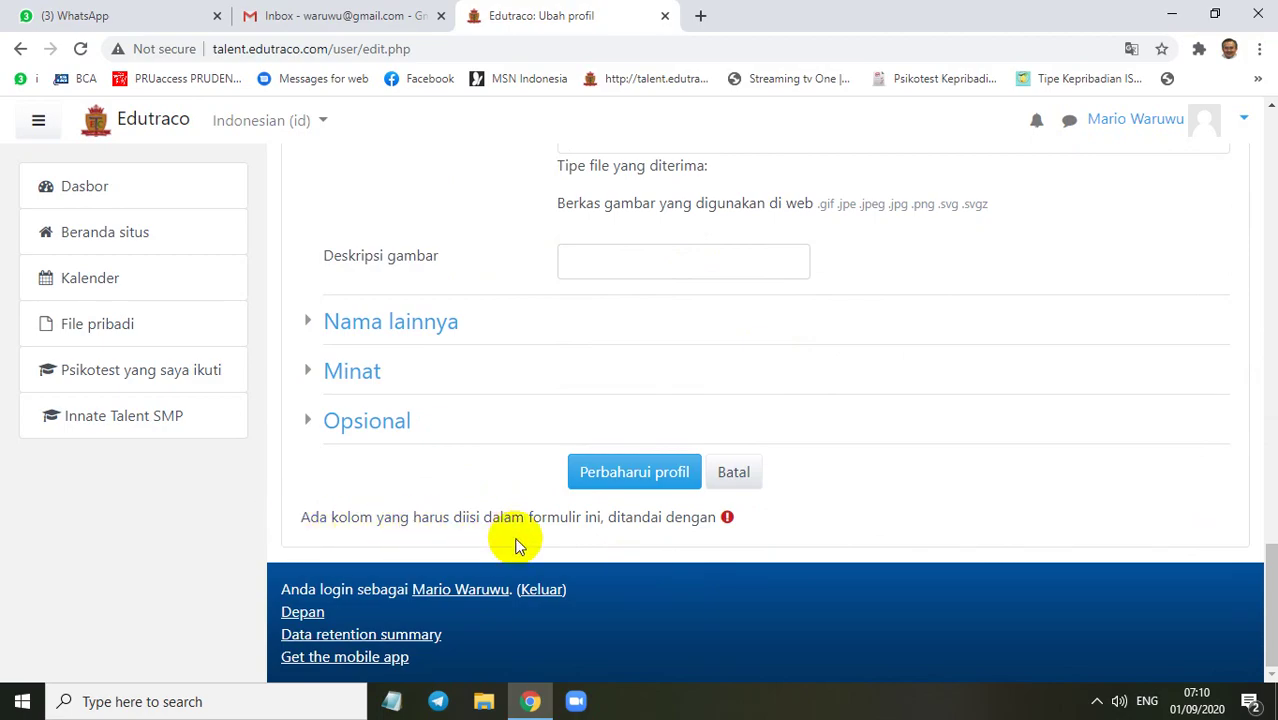
Submit the profile changes with Perbaharui profil
left_click(655, 478)
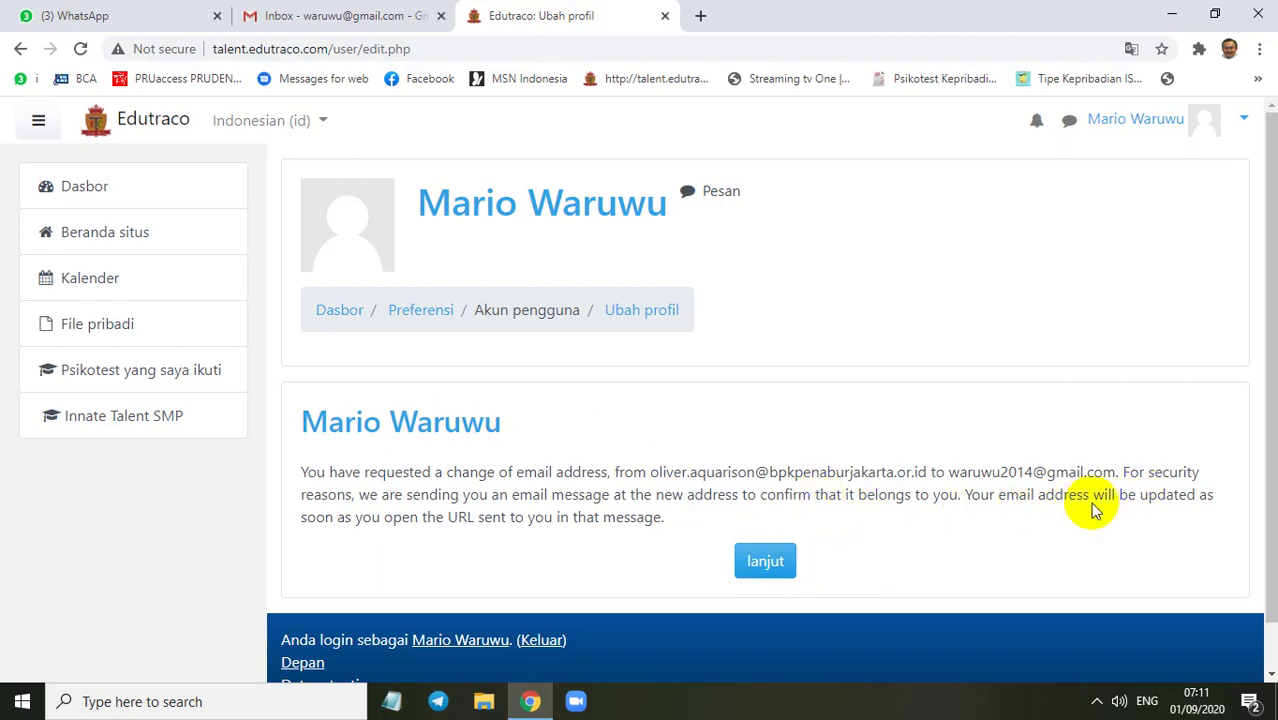
Continue past the email change notice to the Preferensi page
left_click(766, 563)
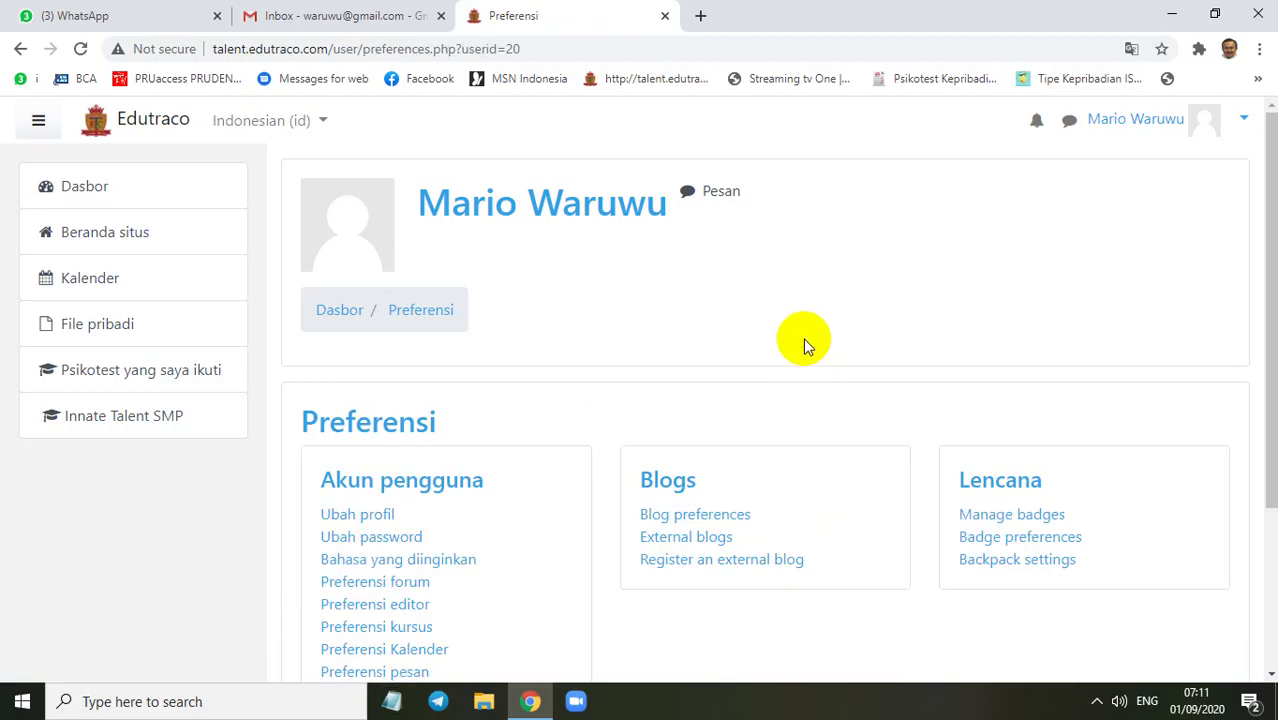
scroll(803, 337, "down", 2)
scroll(803, 337, "up", 2)
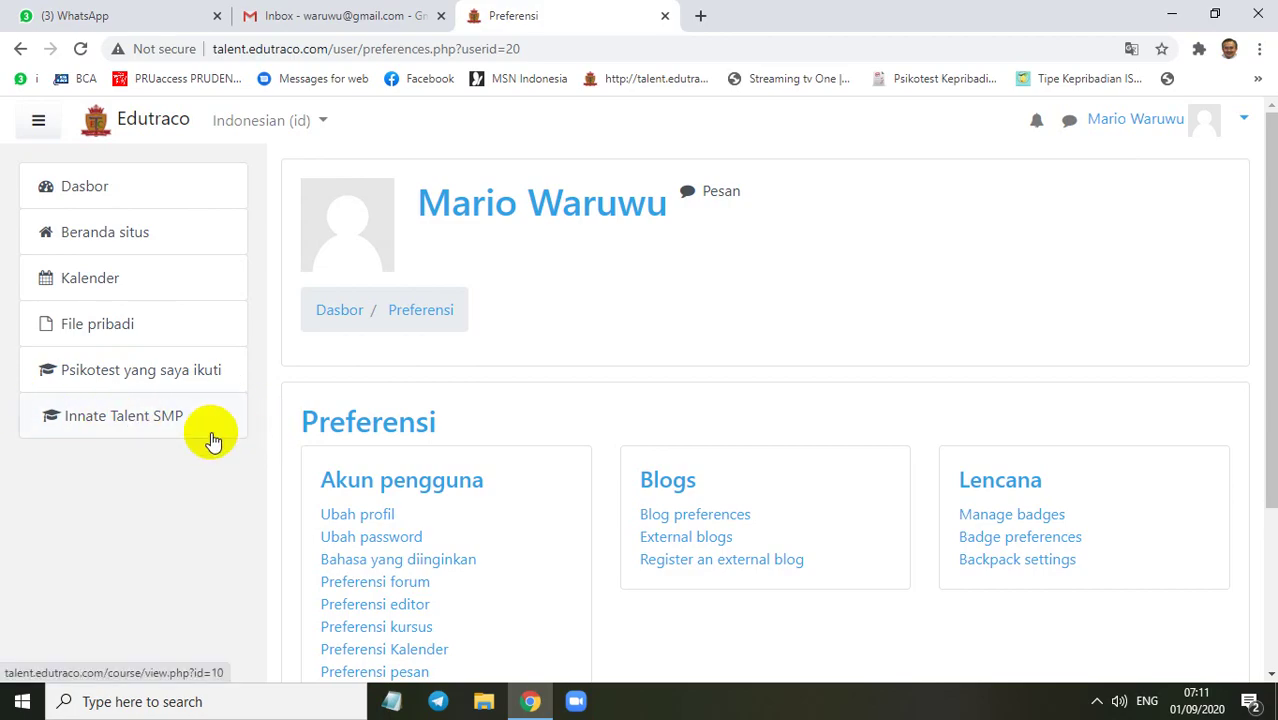
Hide and then reshow the site navigation drawer
left_click(40, 117)
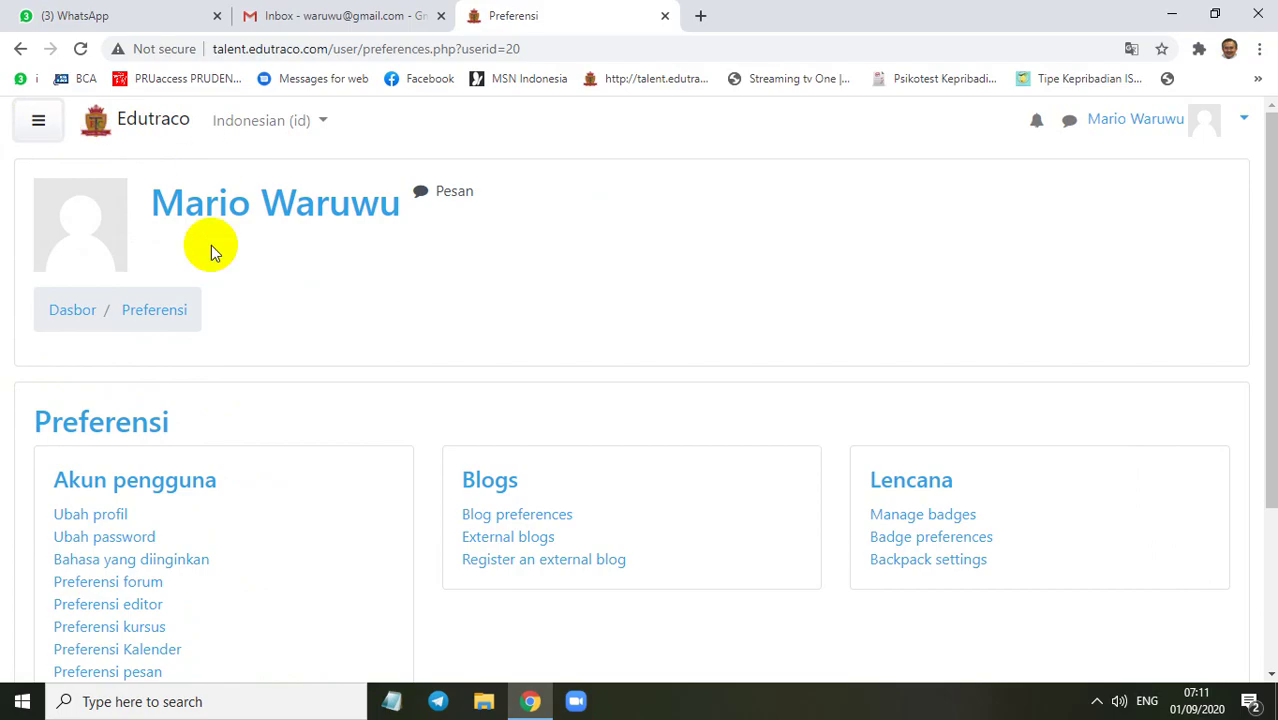
scroll(328, 379, "down", 3)
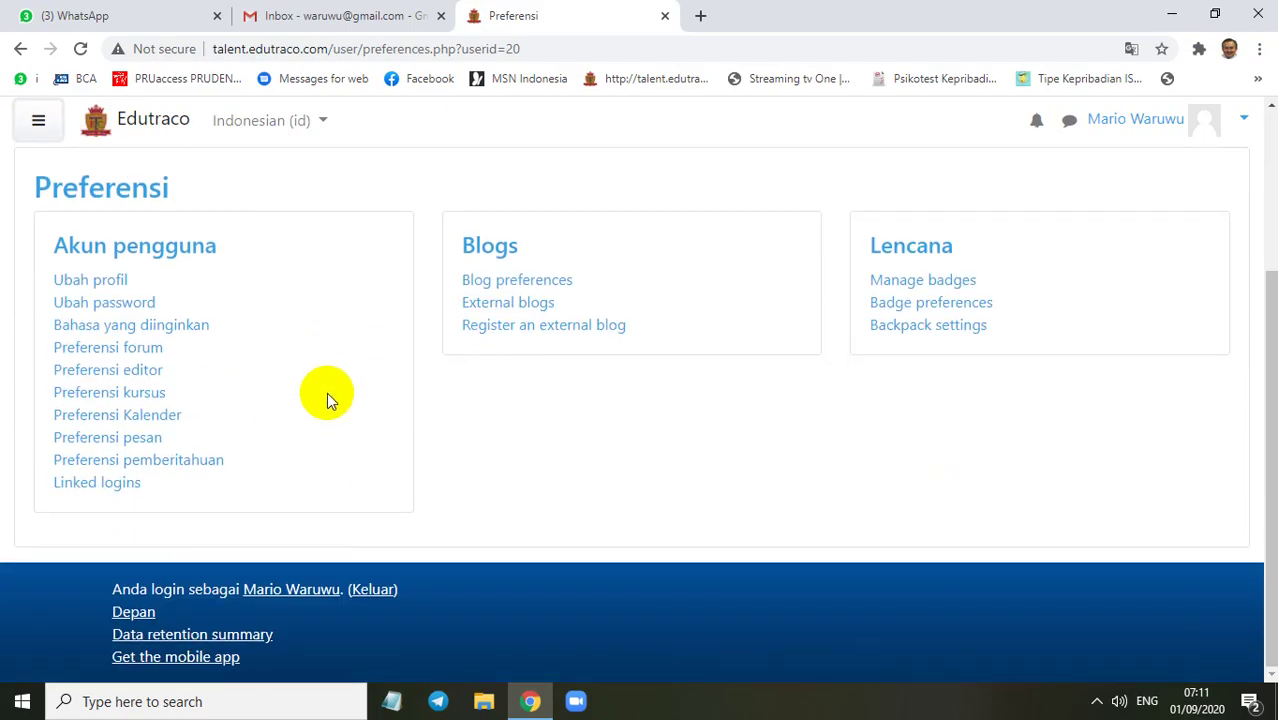
scroll(330, 392, "up", 2)
scroll(348, 351, "down", 3)
scroll(348, 351, "up", 3)
left_click(38, 120)
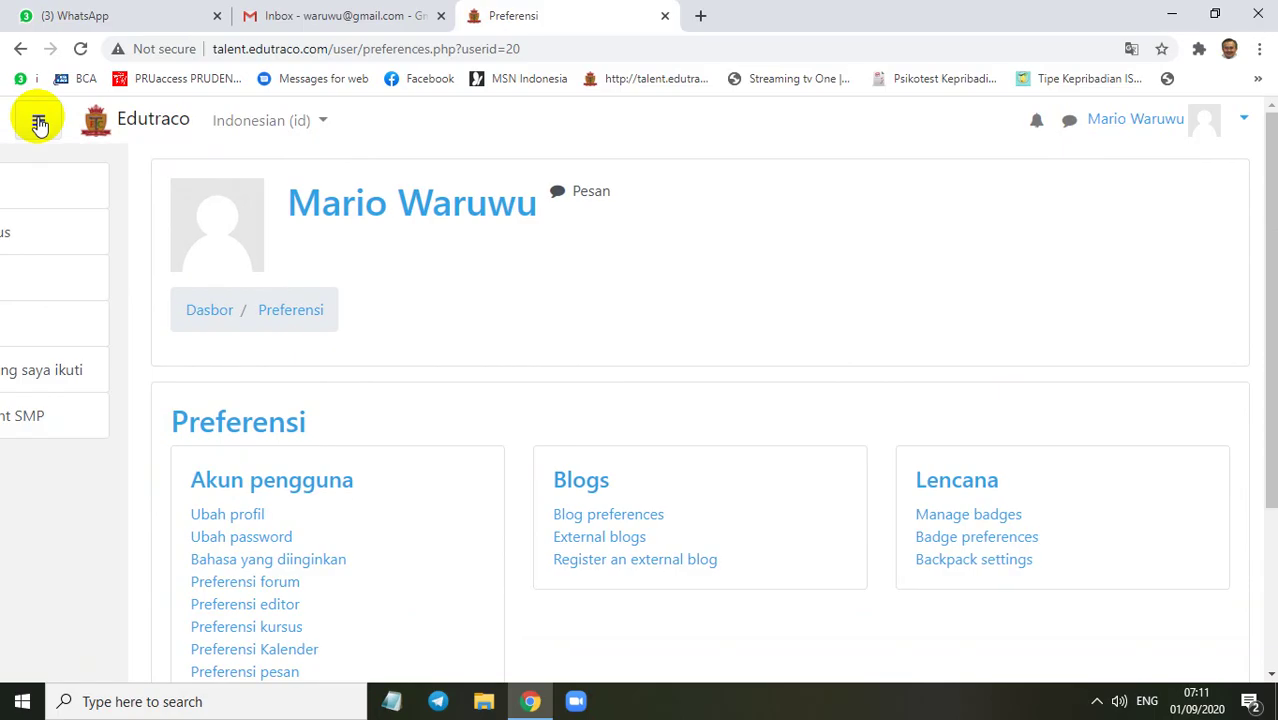
scroll(462, 289, "down", 2)
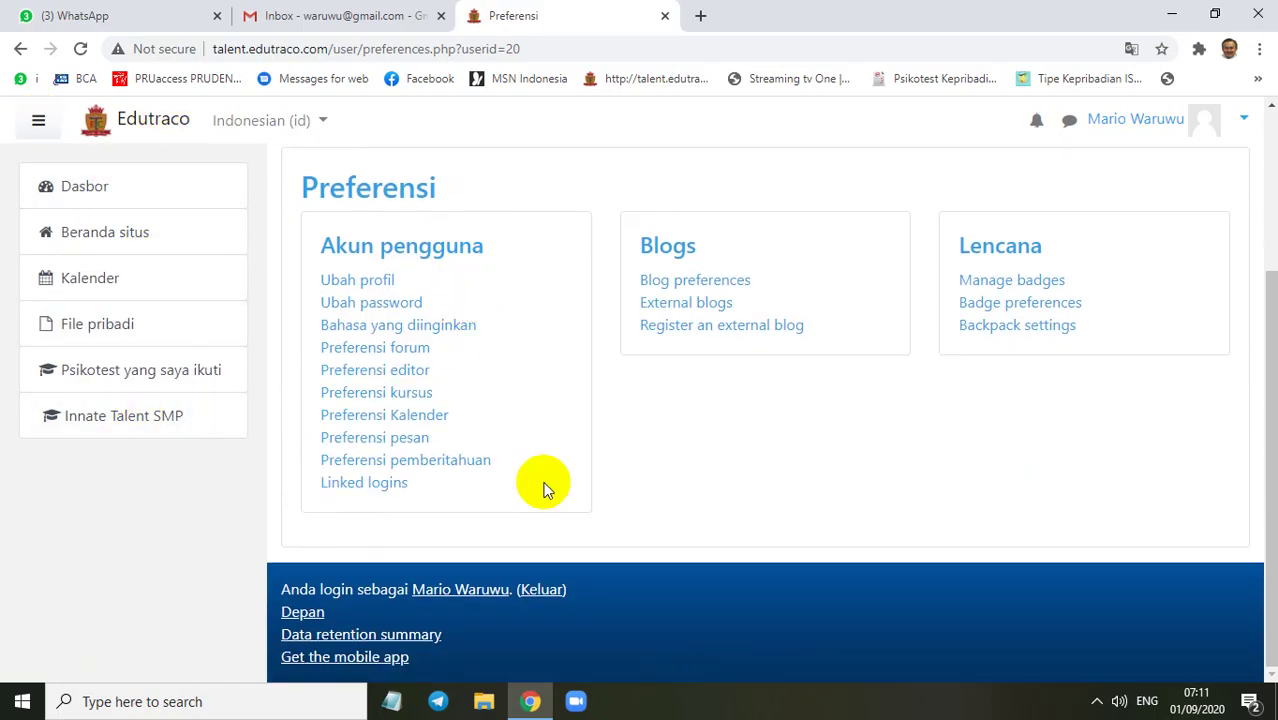
scroll(590, 476, "up", 3)
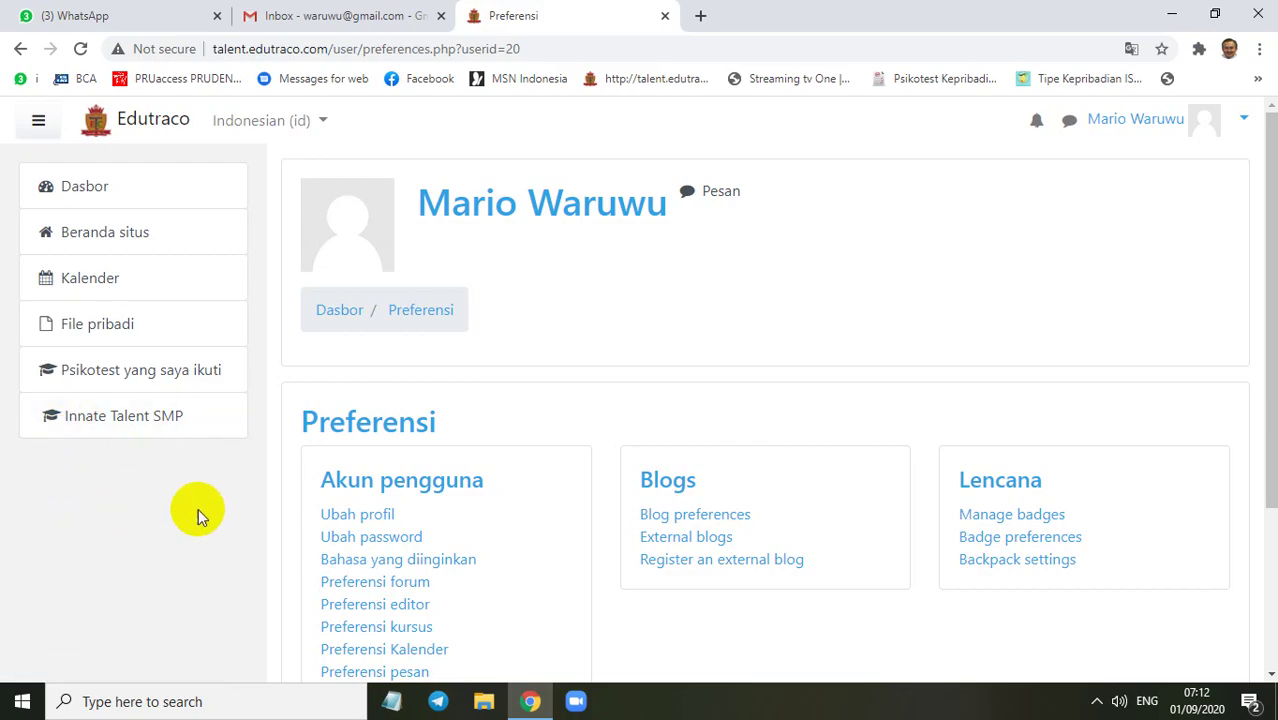
Open Innate Talent SMP and browse its six questionnaires, GAT through Personal Self Assessment
left_click(105, 427)
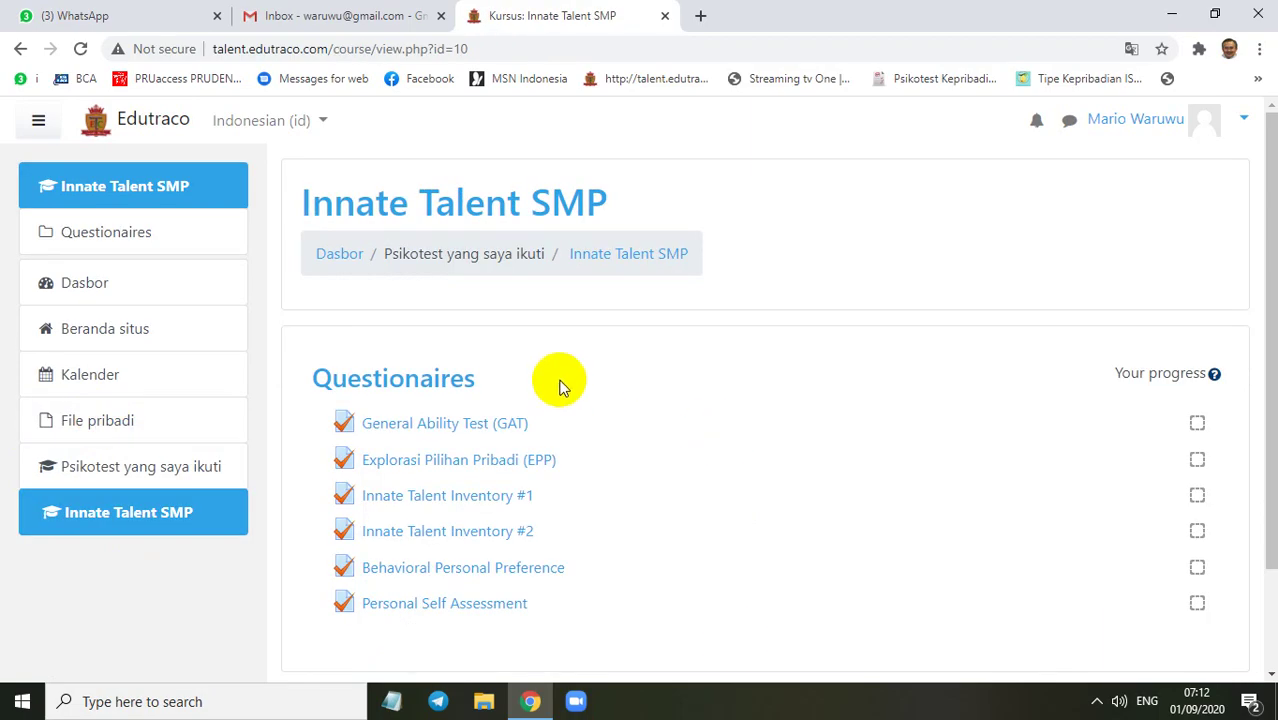
scroll(585, 412, "down", 2)
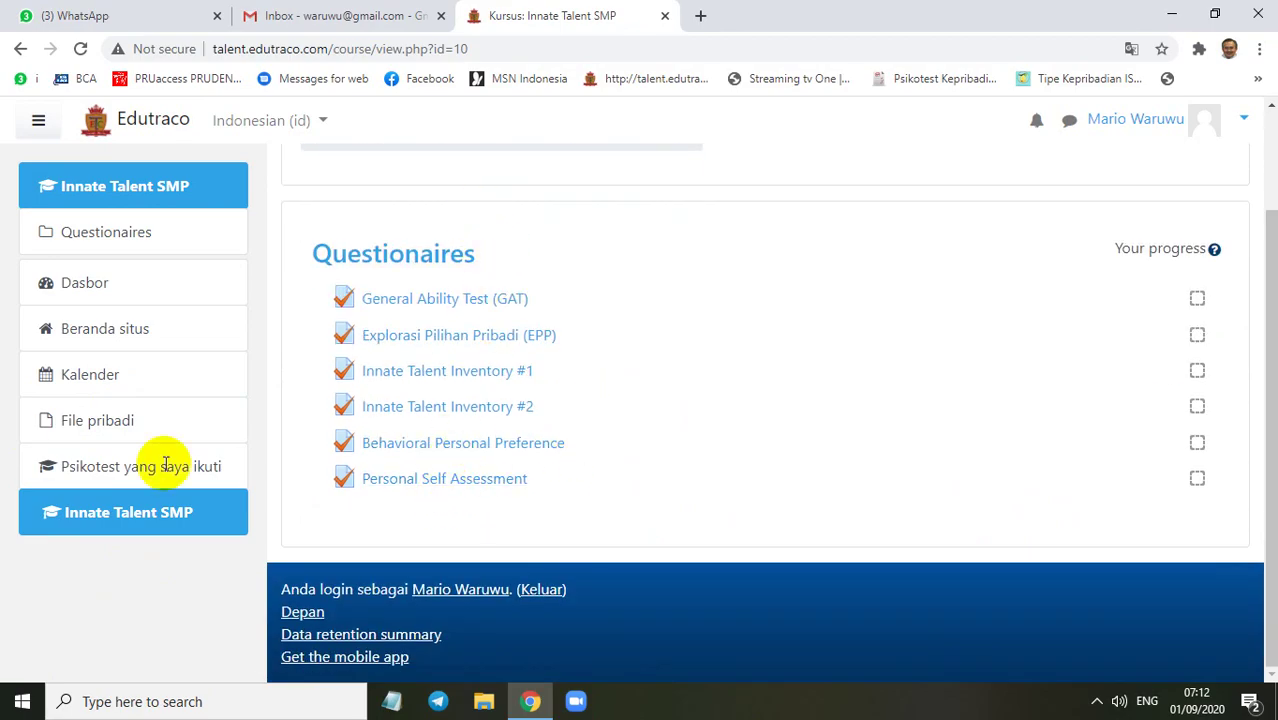
scroll(603, 316, "up", 2)
scroll(580, 340, "down", 1)
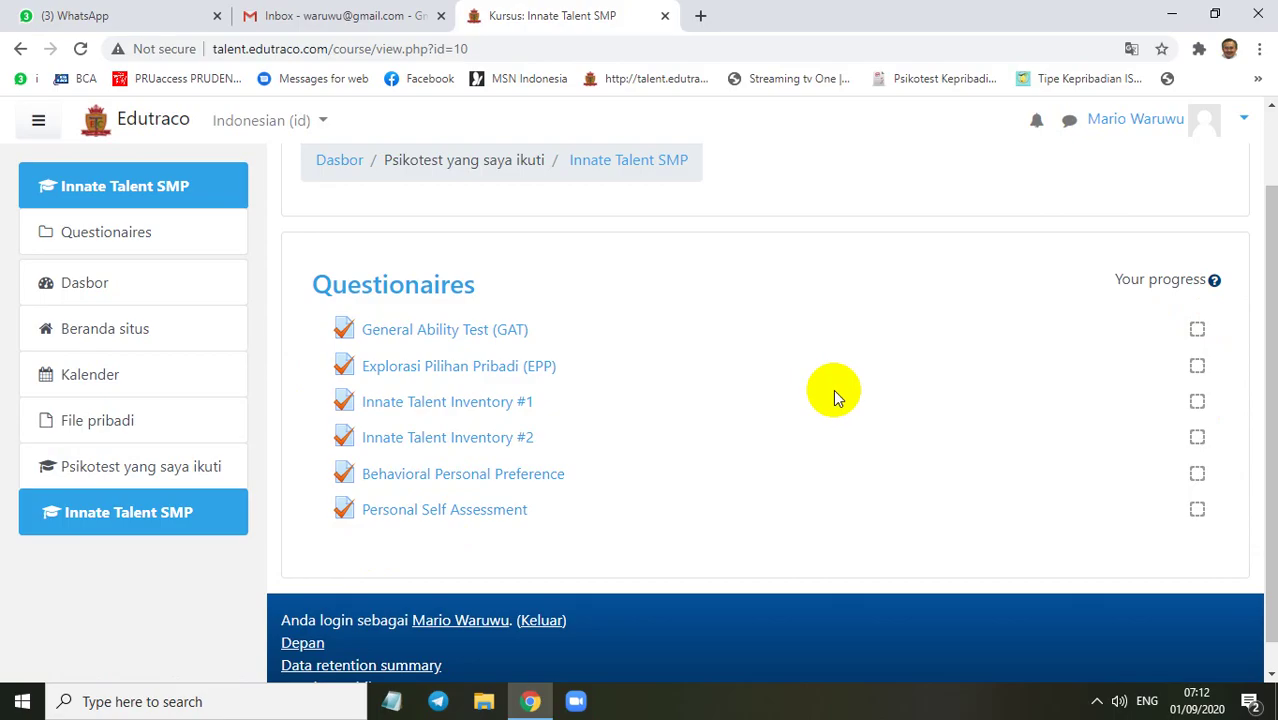
scroll(757, 360, "up", 1)
scroll(778, 351, "down", 2)
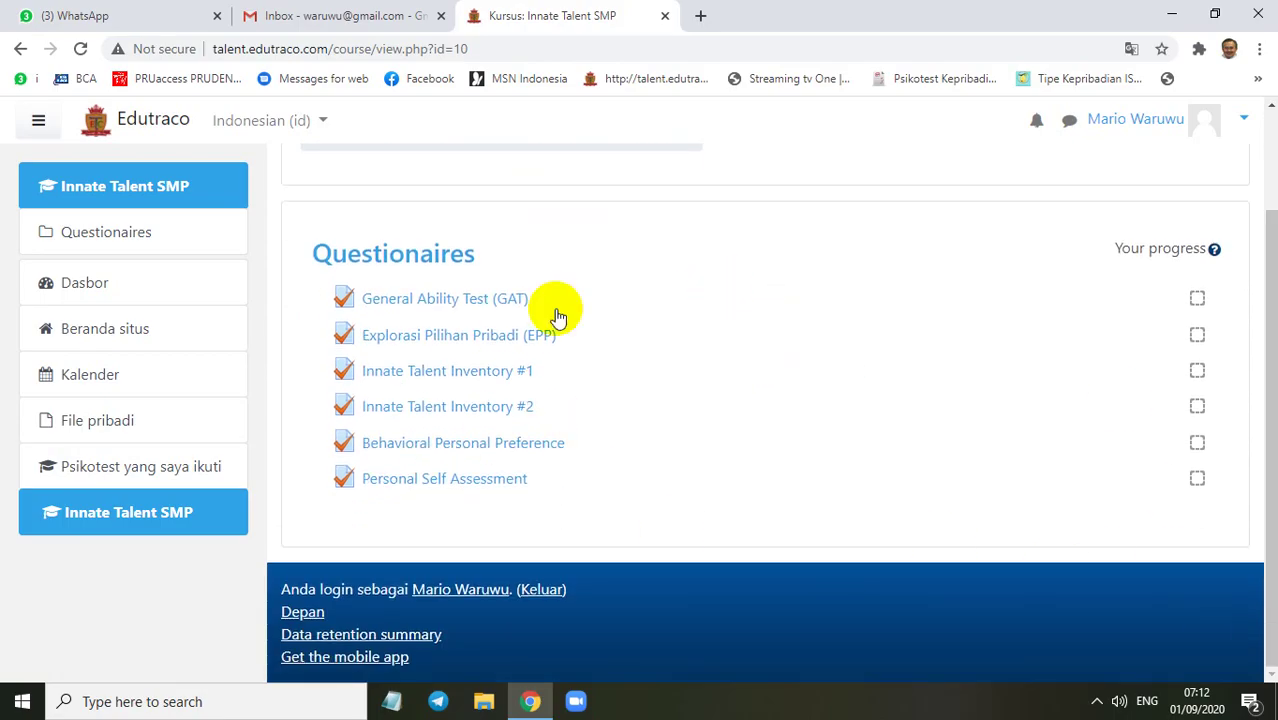
Open General Ability Test (GAT) and review its one finished attempt with none remaining
left_click(474, 302)
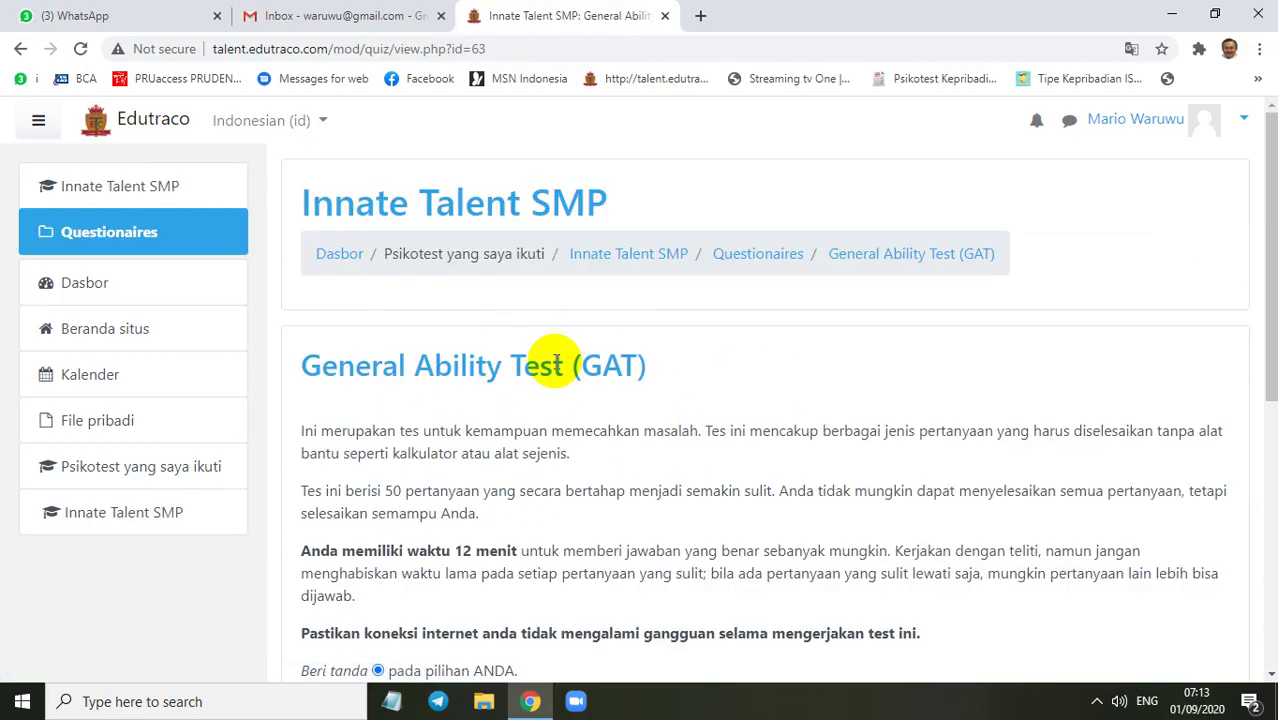
scroll(634, 425, "down", 2)
scroll(636, 415, "up", 2)
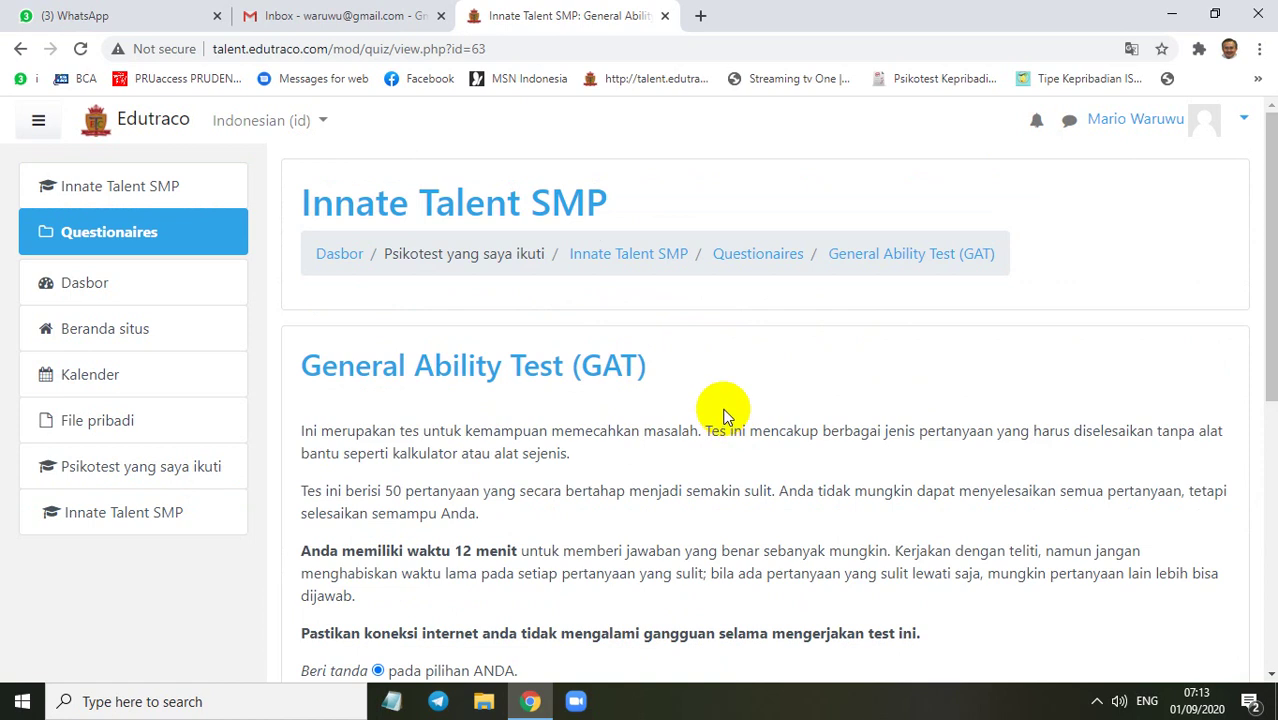
scroll(732, 414, "down", 3)
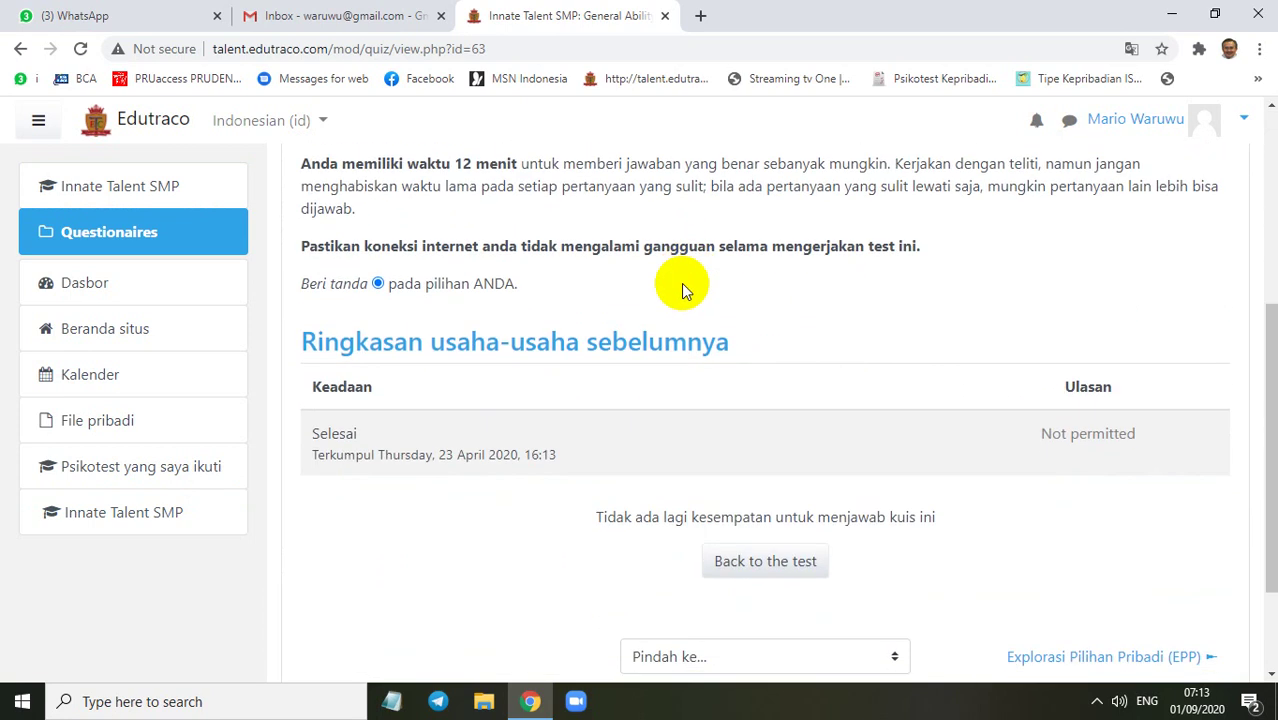
scroll(681, 283, "up", 3)
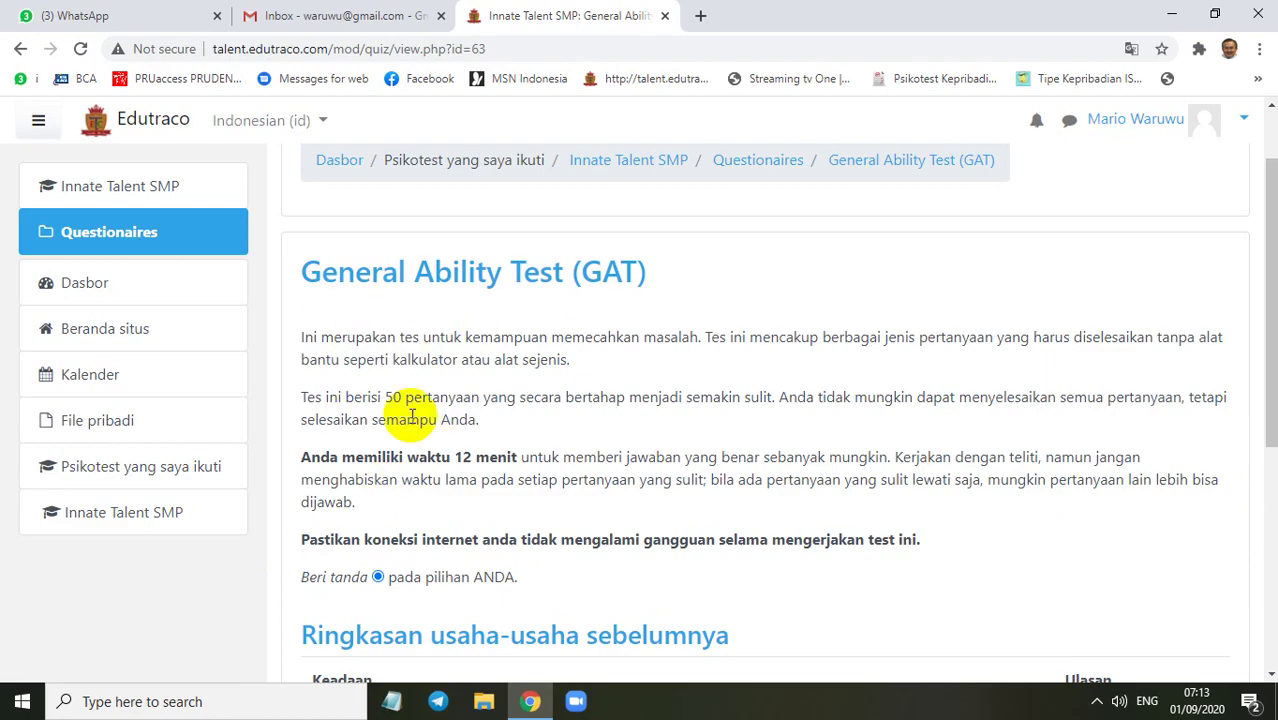
scroll(595, 426, "down", 2)
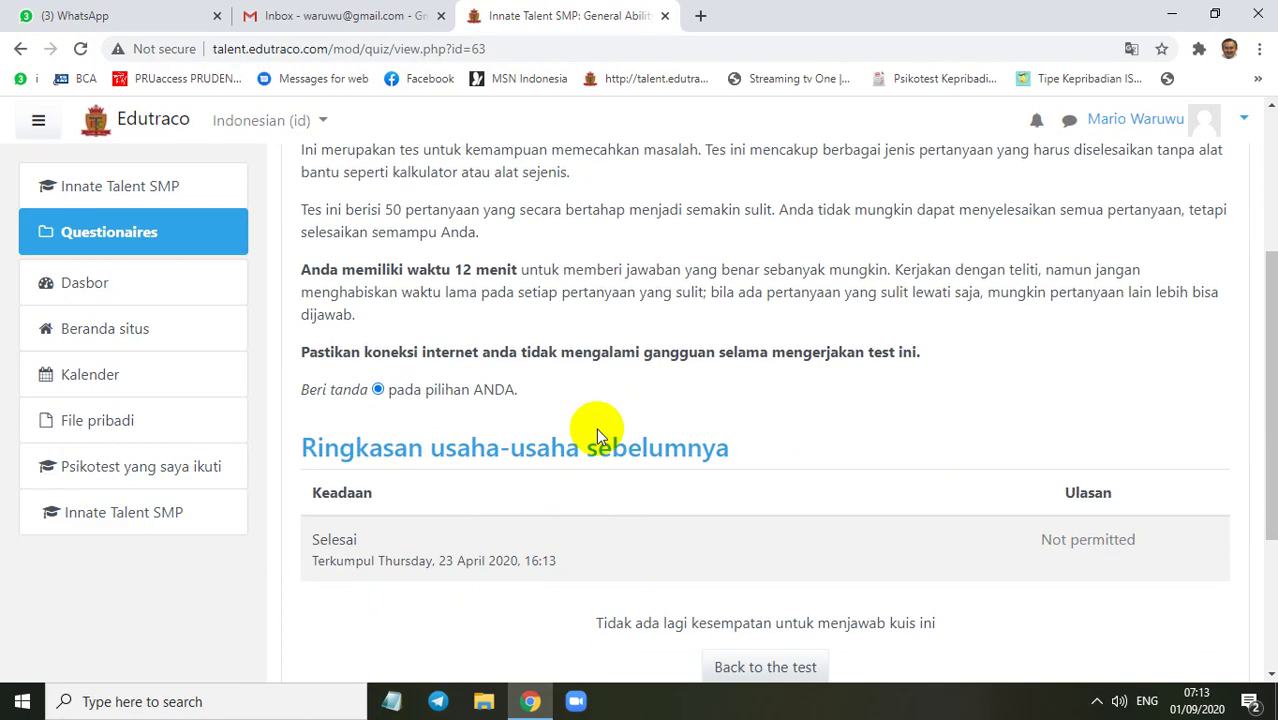
scroll(630, 360, "down", 3)
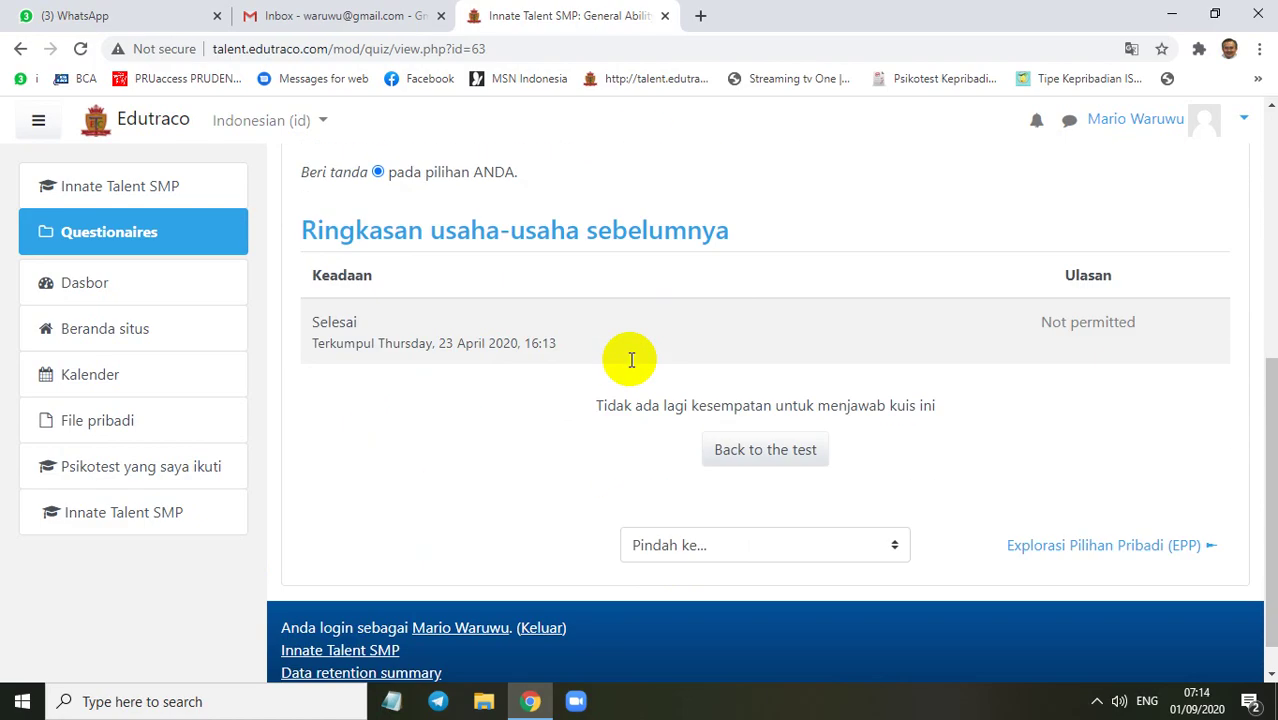
scroll(703, 315, "up", 2)
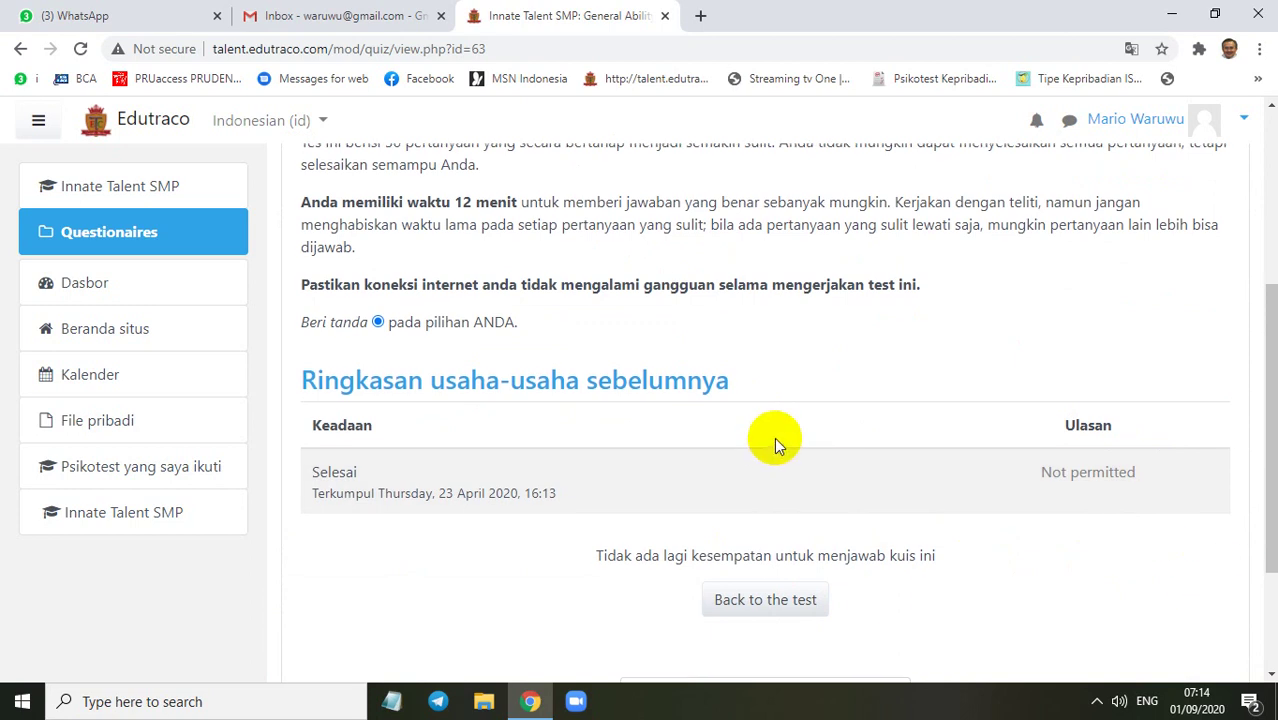
scroll(775, 440, "up", 3)
scroll(775, 440, "down", 5)
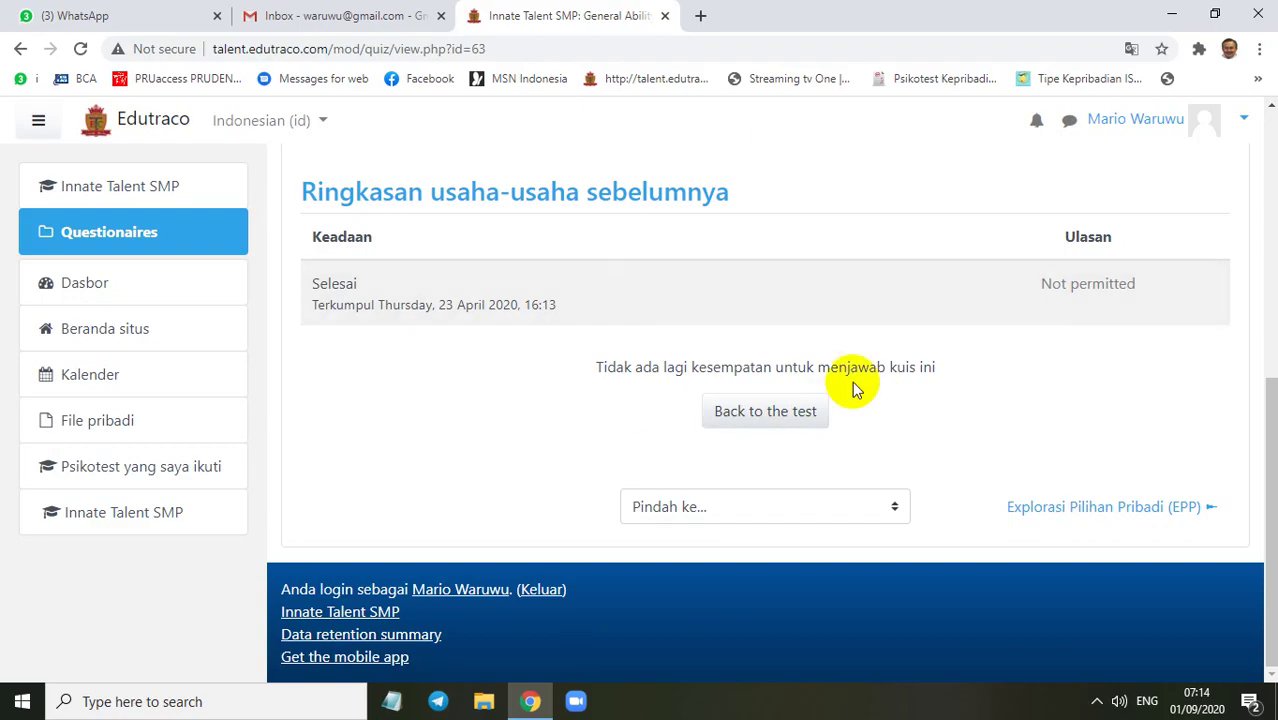
scroll(590, 410, "up", 3)
scroll(590, 410, "up", 1)
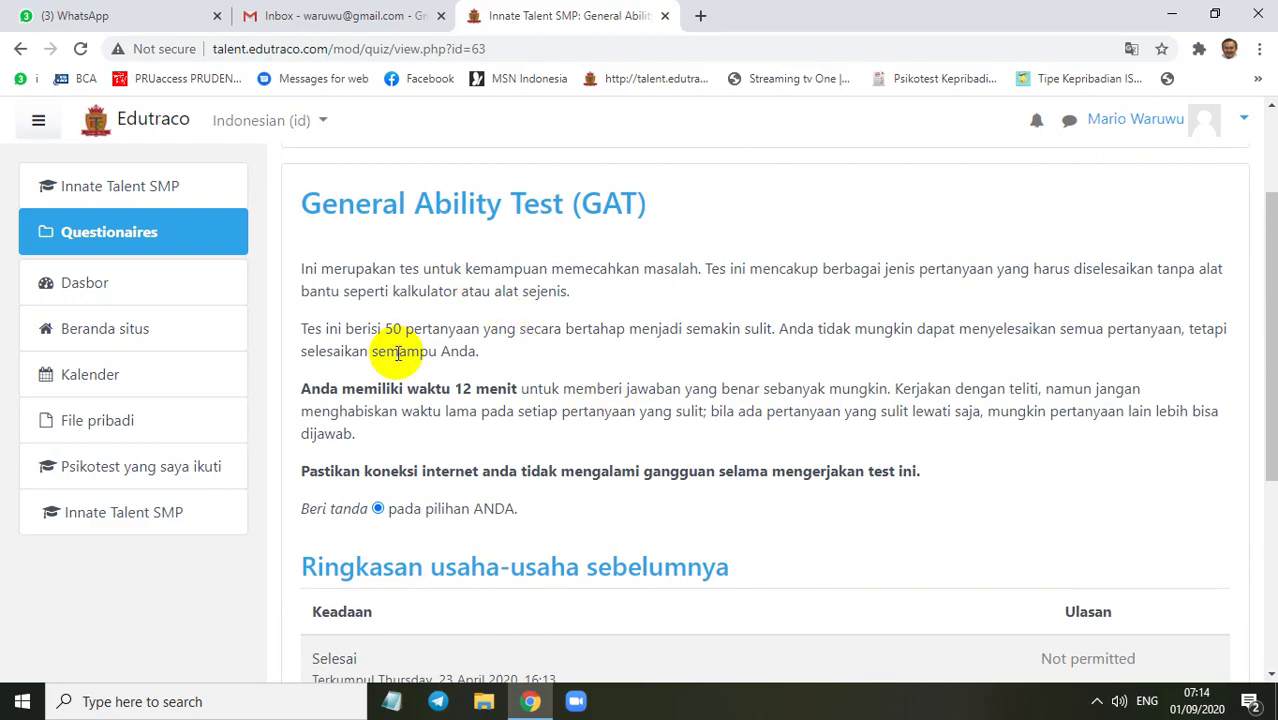
scroll(722, 430, "up", 2)
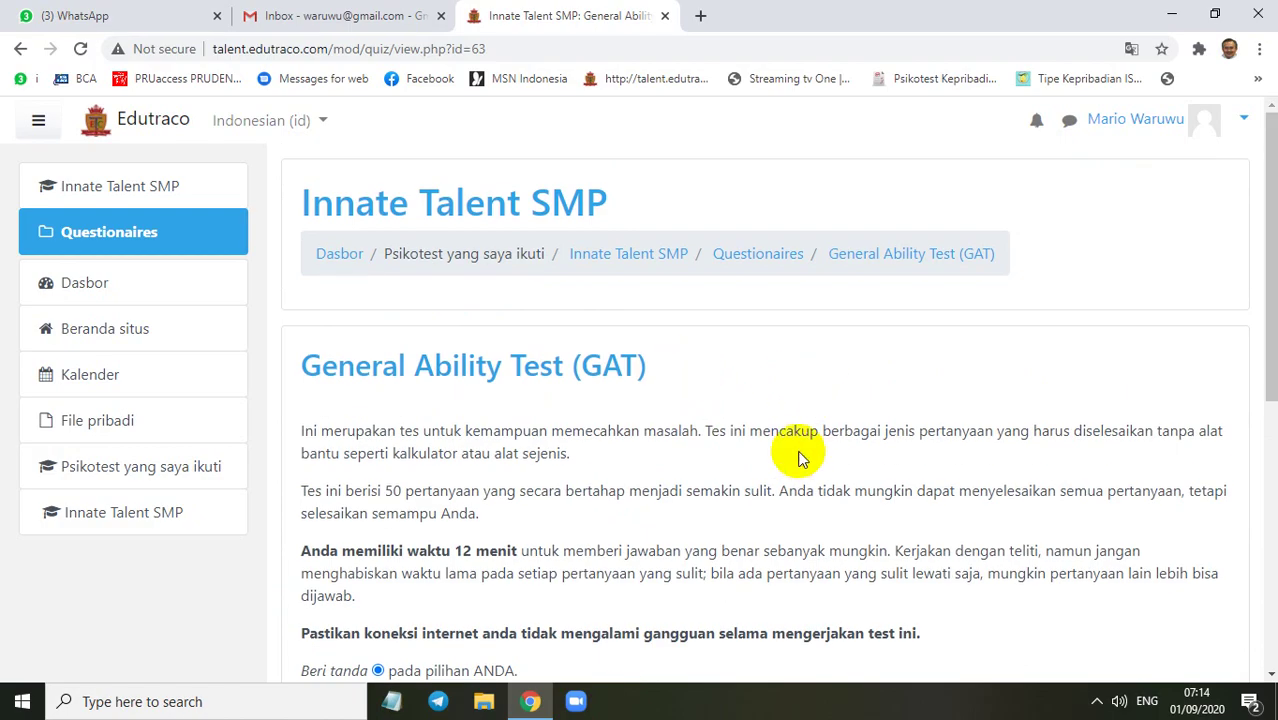
Return to Innate Talent SMP, open Explorasi Pilihan Pribadi (EPP) and resume its in-progress attempt
left_click(162, 520)
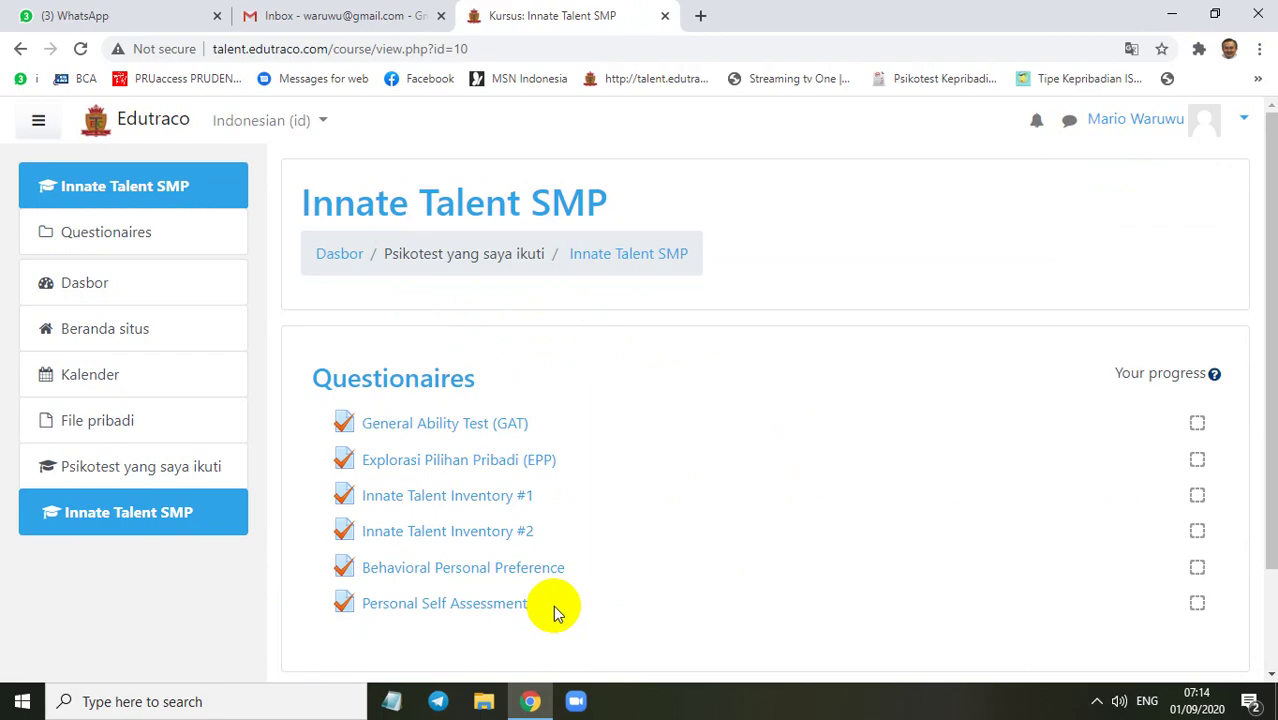
left_click(450, 465)
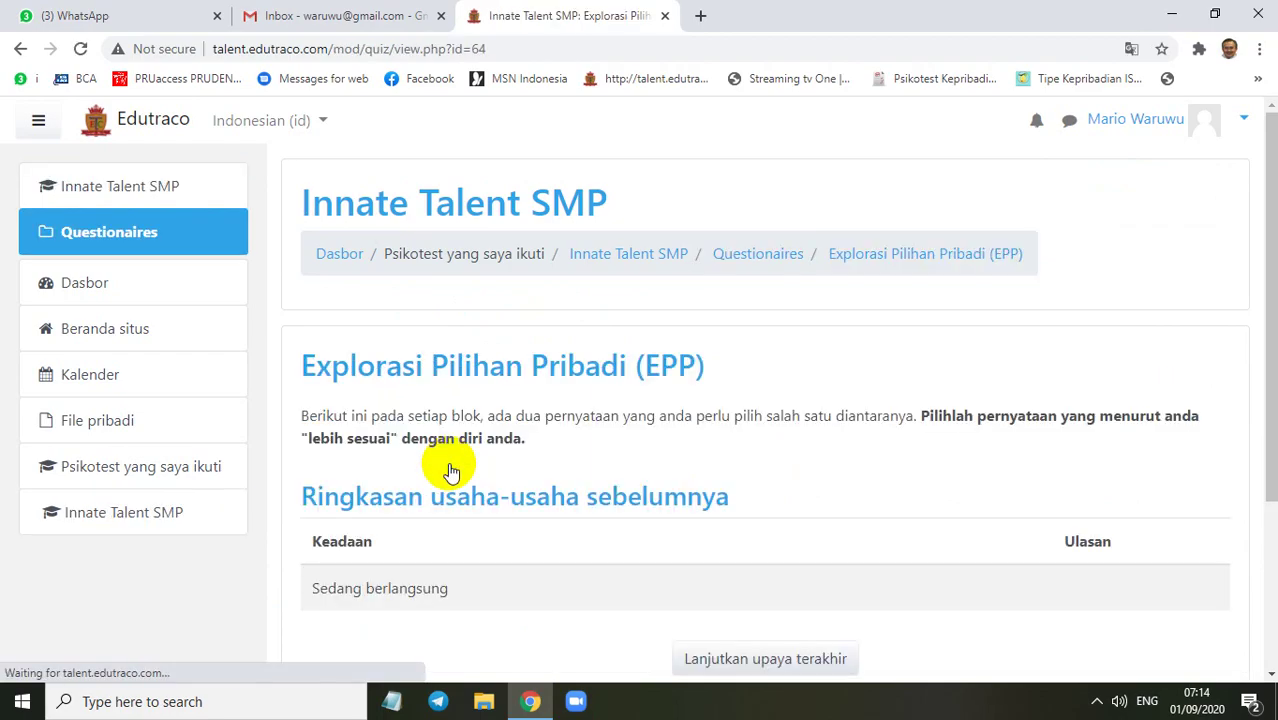
scroll(678, 452, "down", 2)
scroll(678, 452, "down", 1)
scroll(486, 323, "up", 2)
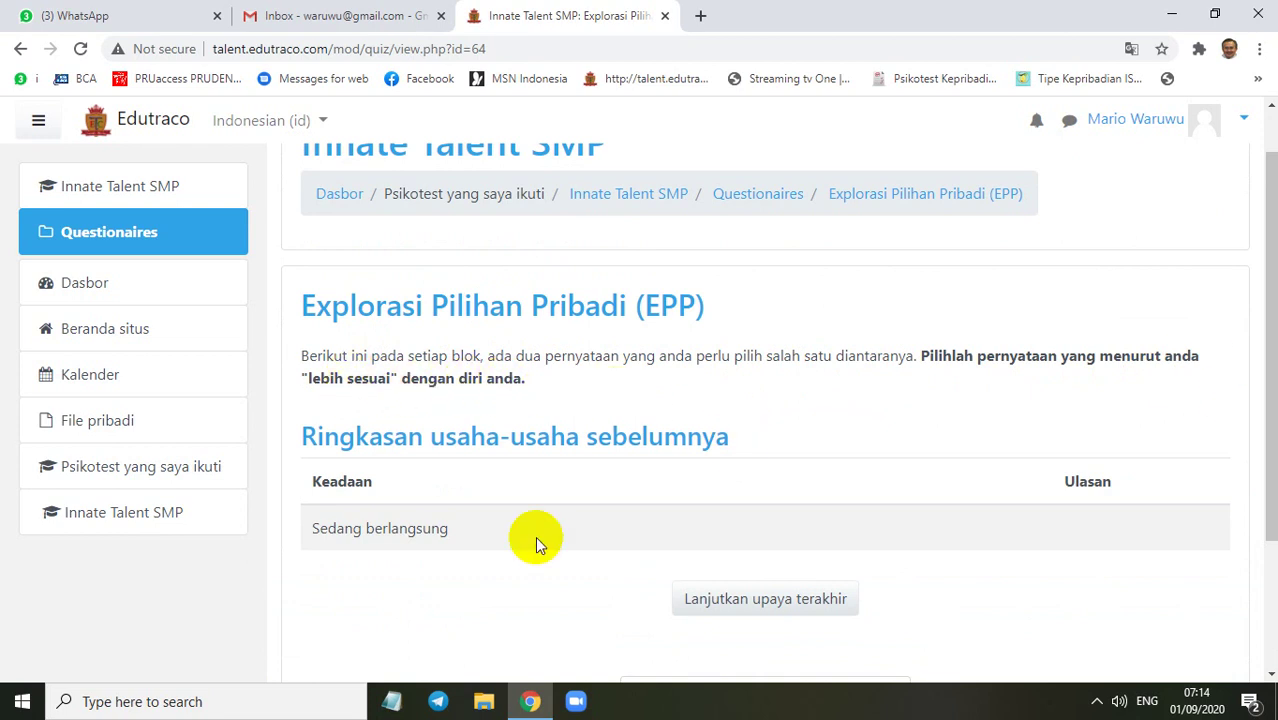
scroll(674, 548, "down", 2)
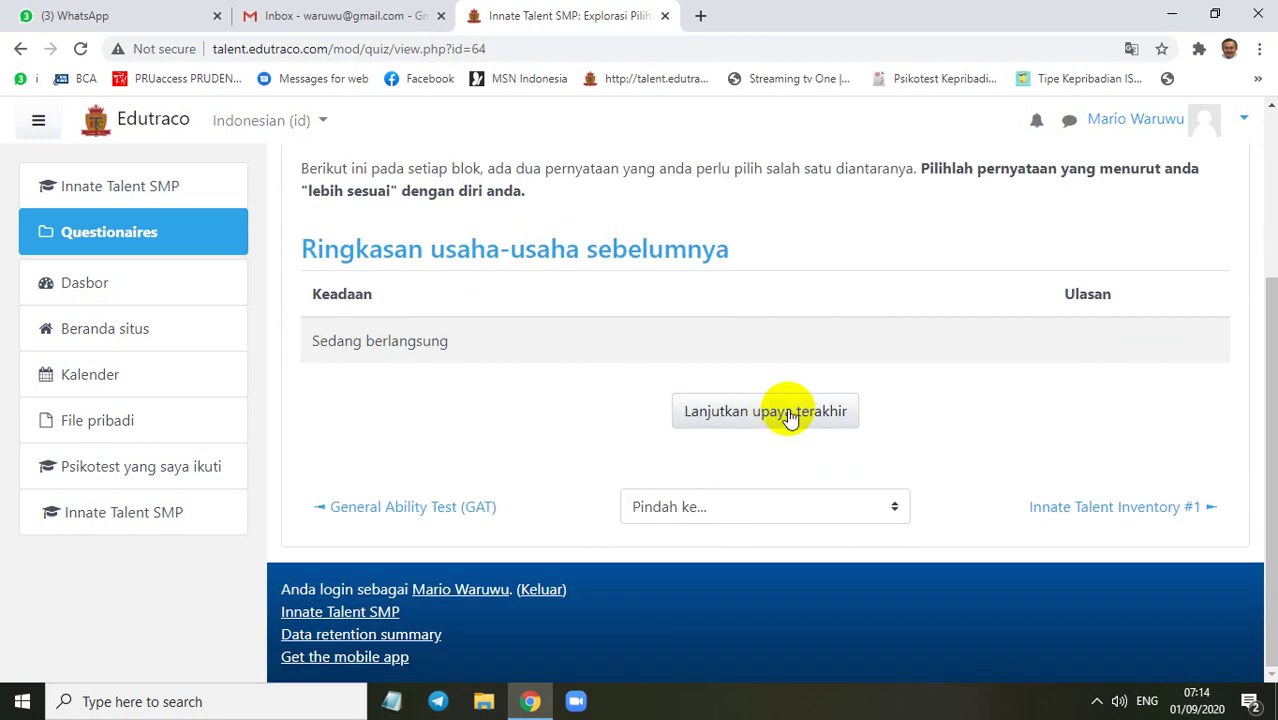
left_click(779, 414)
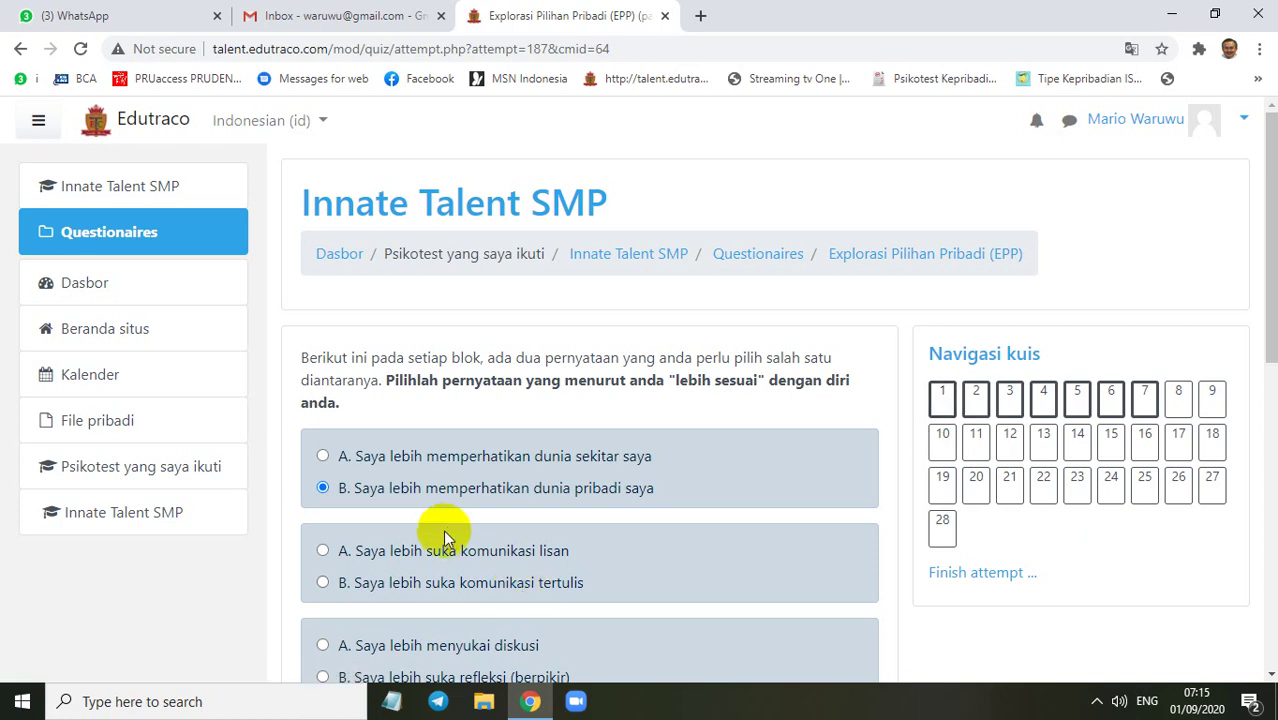
Choose option B (written communication) for question 2 and advance to the next EPP page
scroll(445, 535, "down", 1)
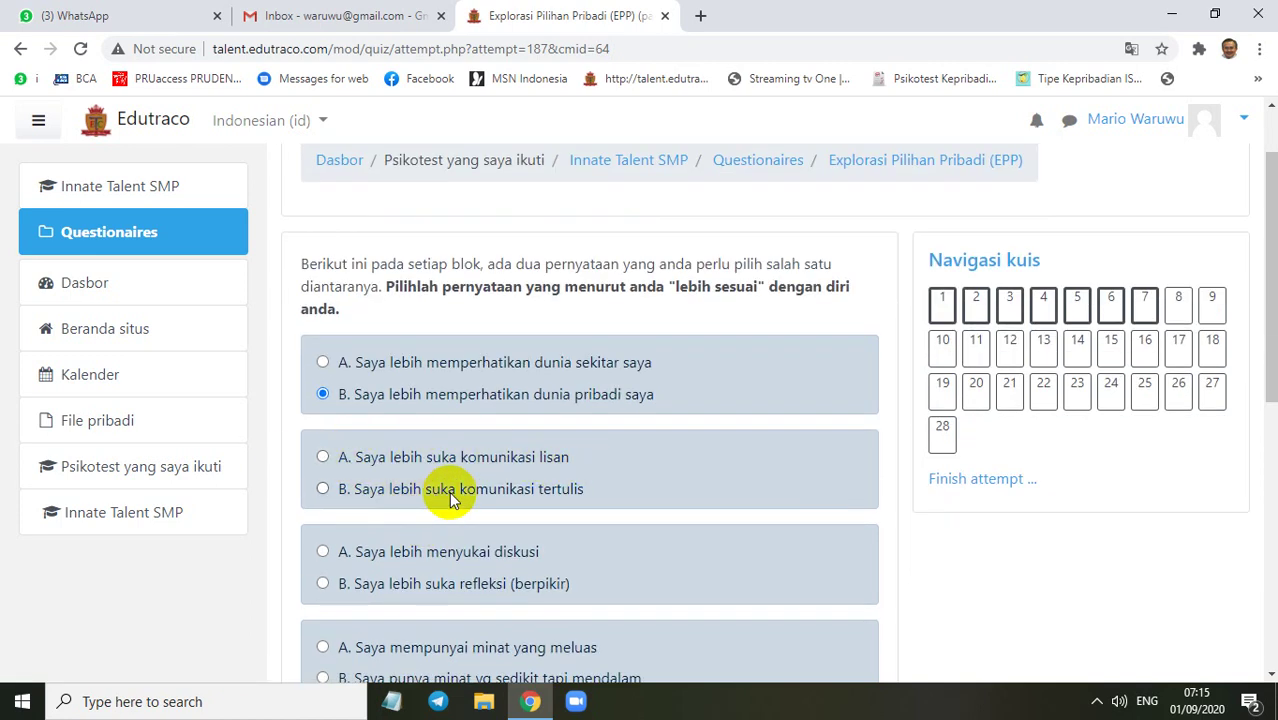
left_click(322, 489)
scroll(722, 435, "down", 5)
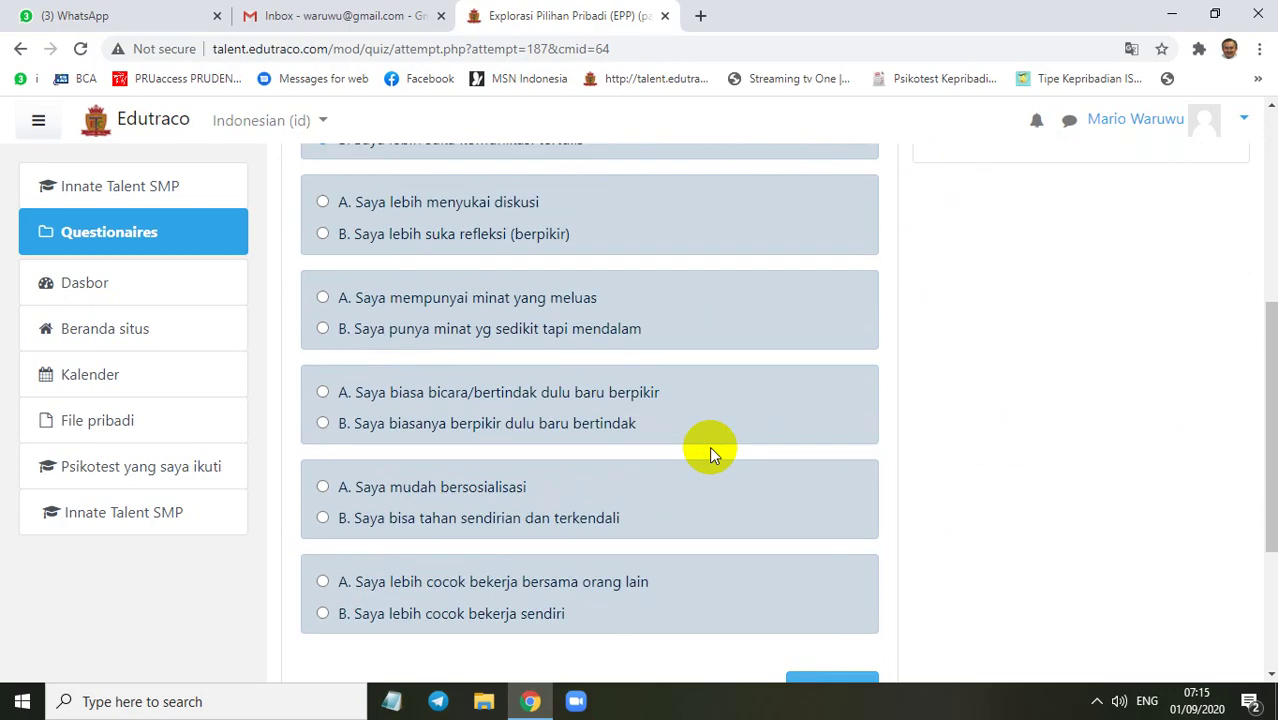
scroll(712, 460, "down", 1)
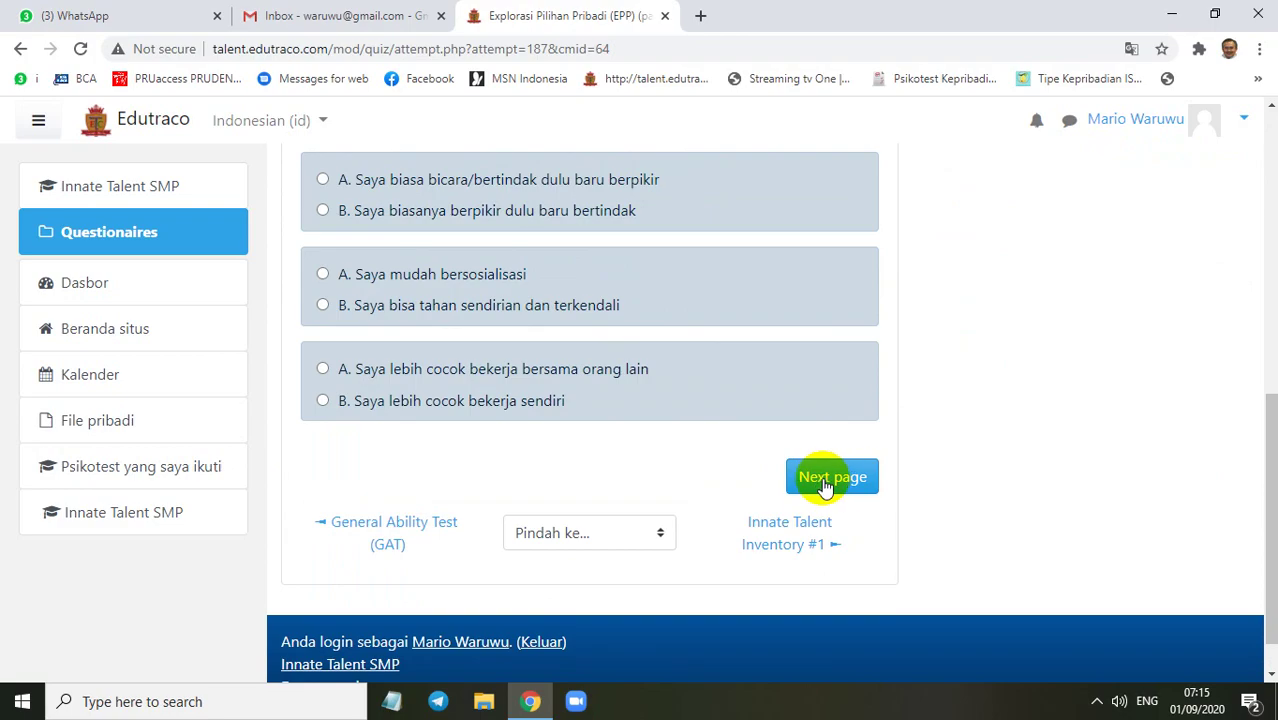
left_click(826, 480)
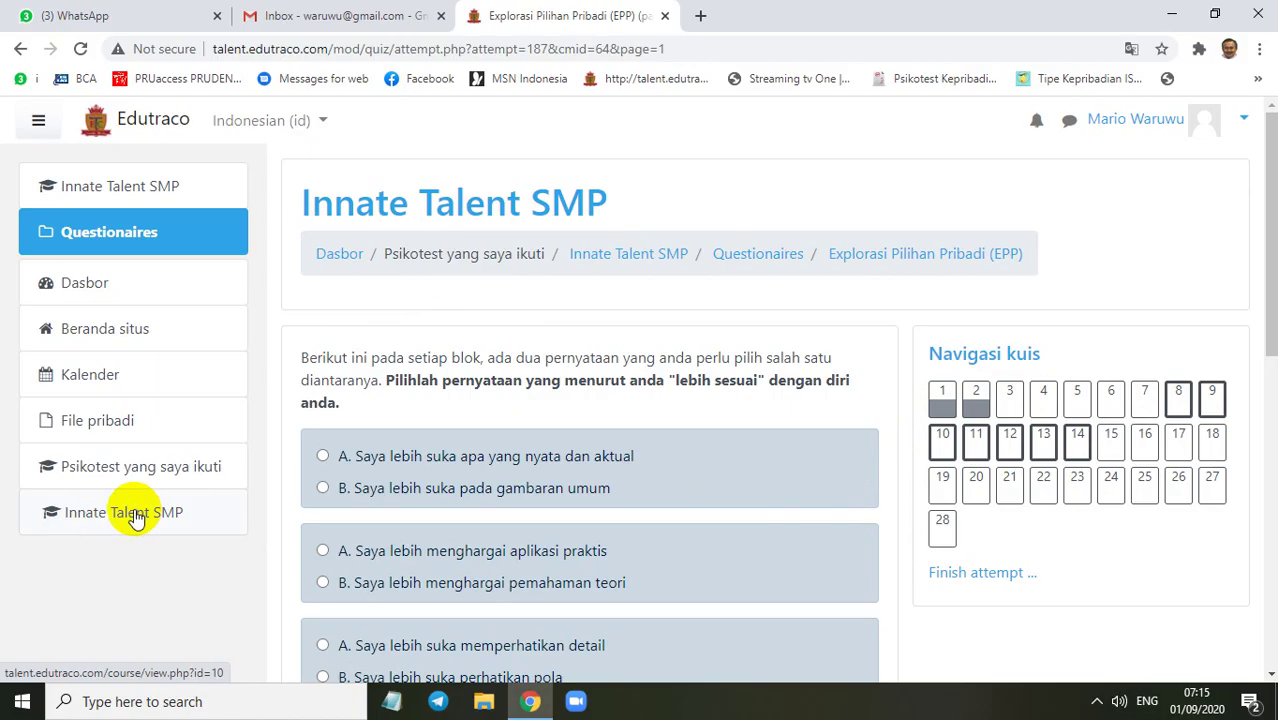
From the Innate Talent SMP course, open Innate Talent Inventory #1 and resume its in-progress attempt
left_click(131, 516)
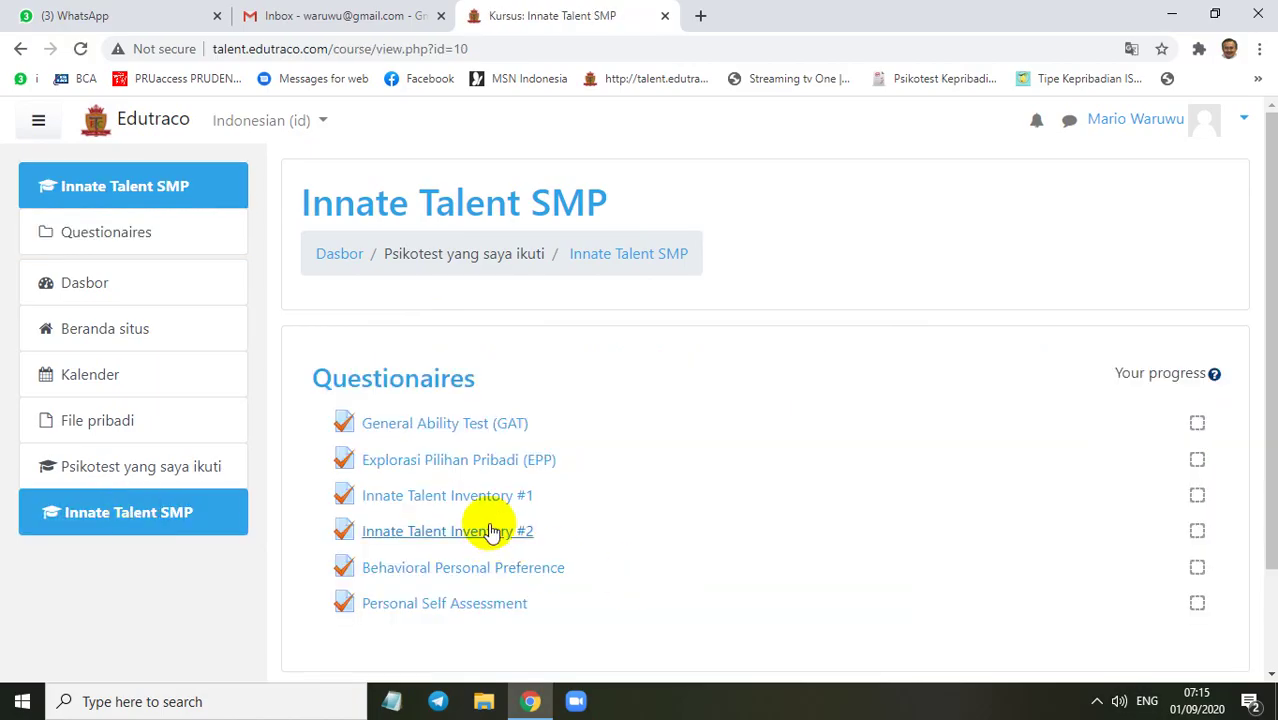
left_click(449, 504)
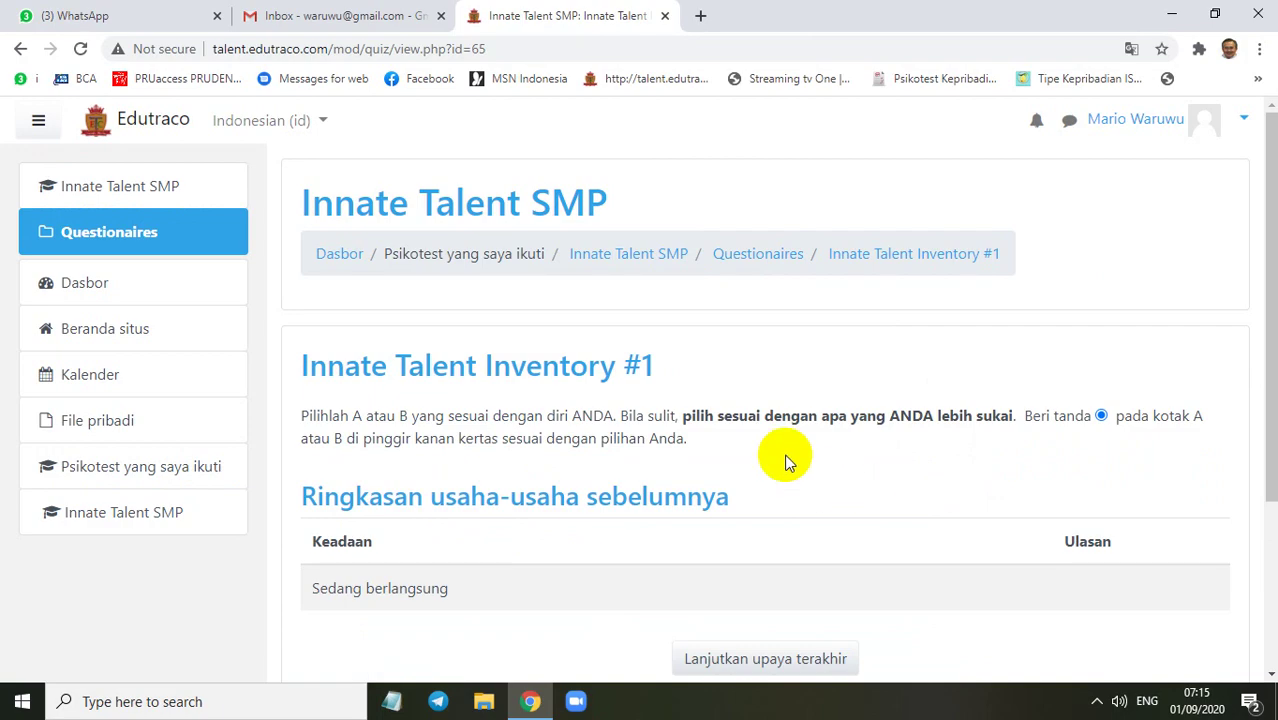
scroll(769, 440, "down", 3)
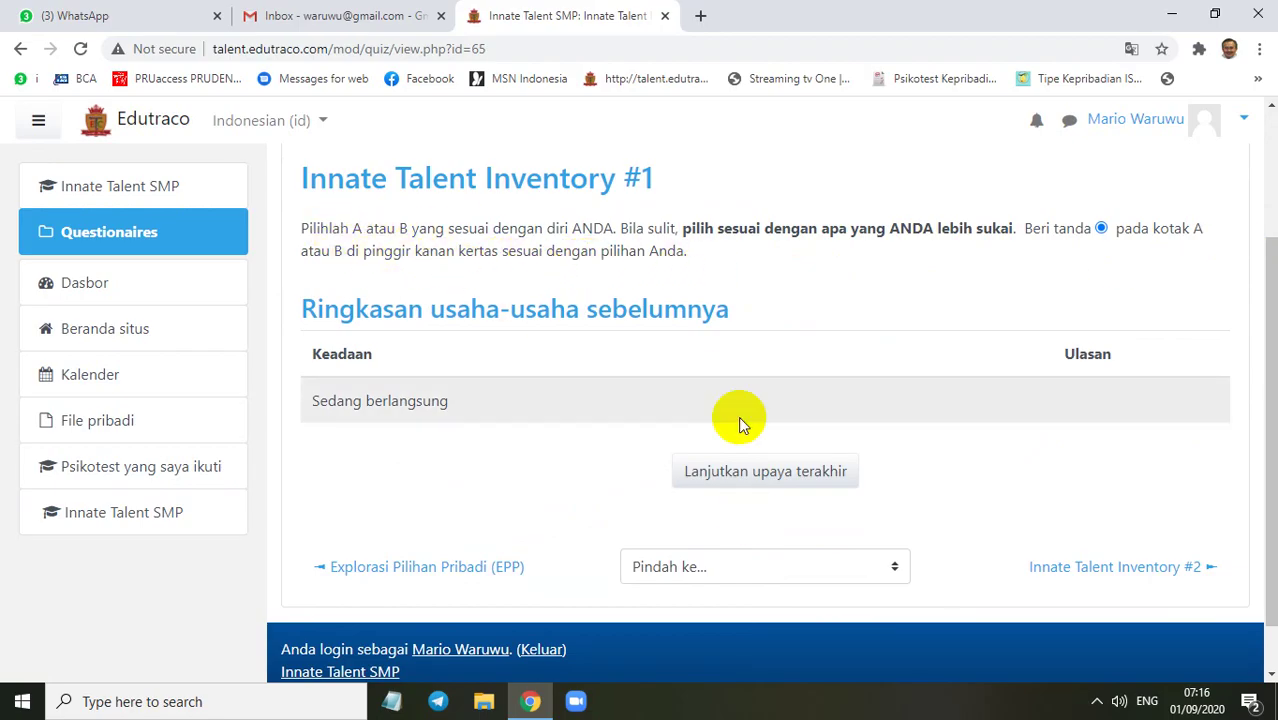
left_click(771, 477)
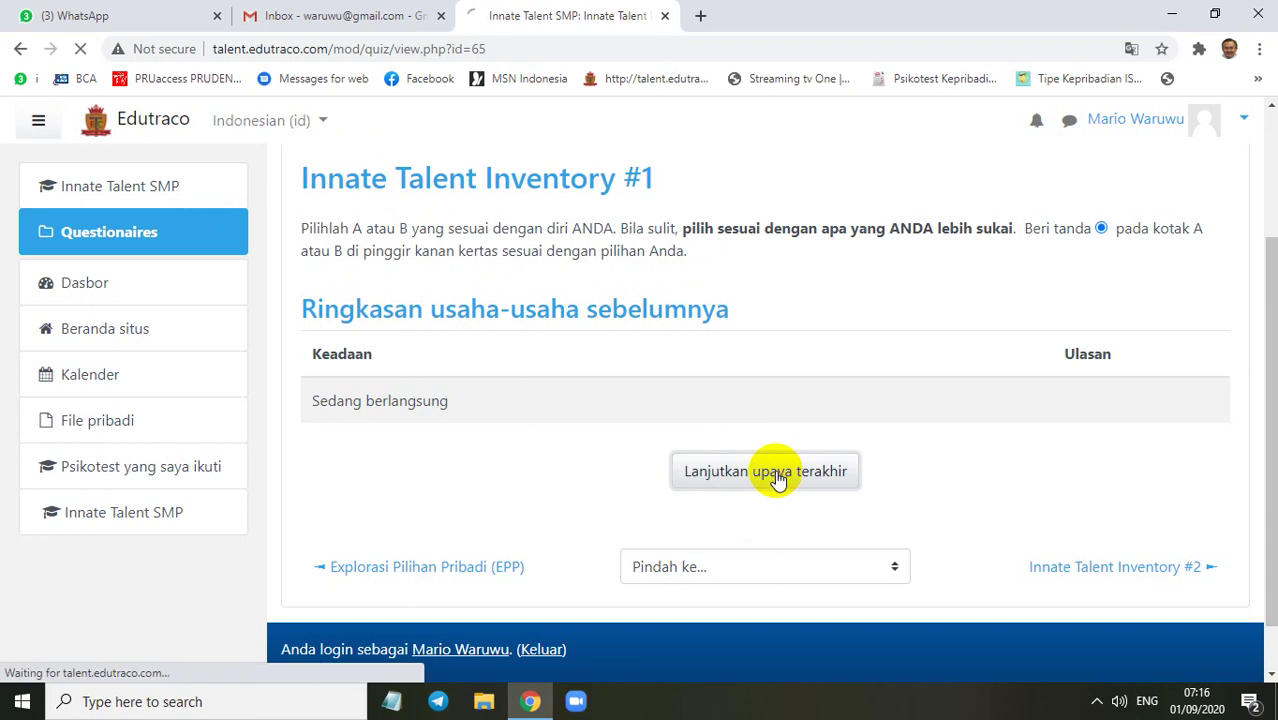
Leave the resumed Inventory #1 attempt for the Innate Talent SMP course page, confirming Leave
scroll(460, 360, "down", 2)
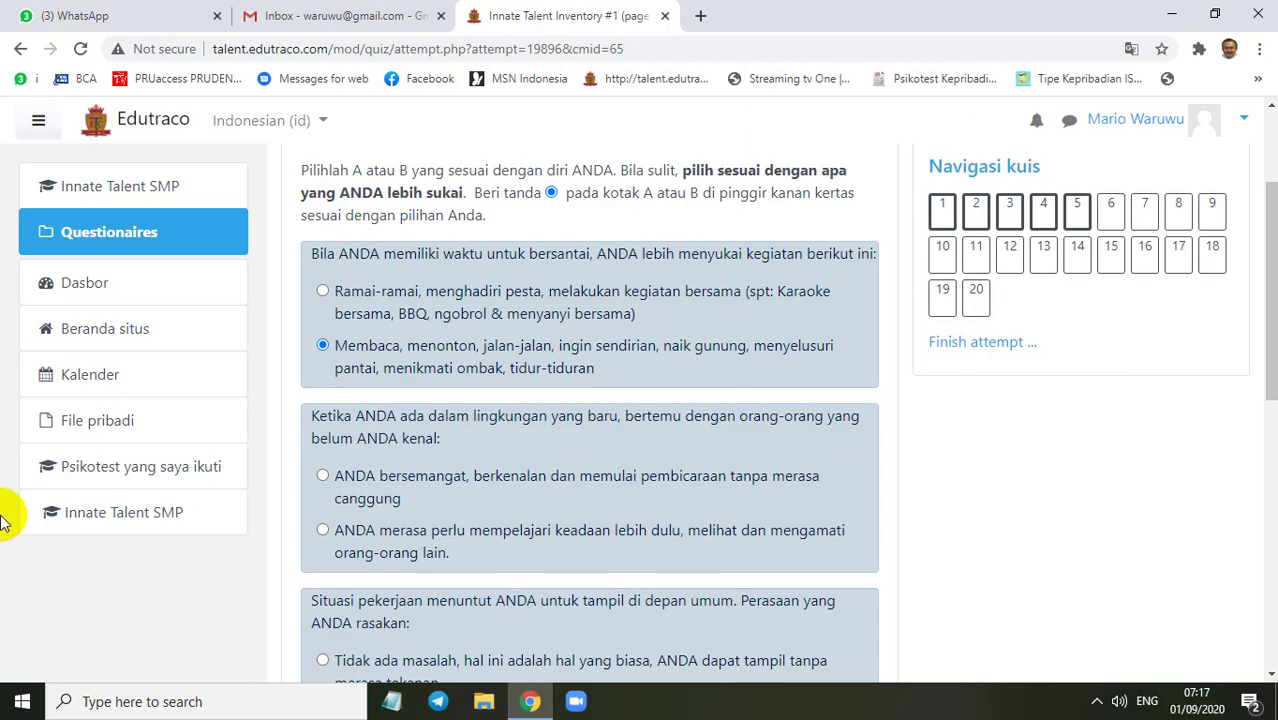
left_click(118, 514)
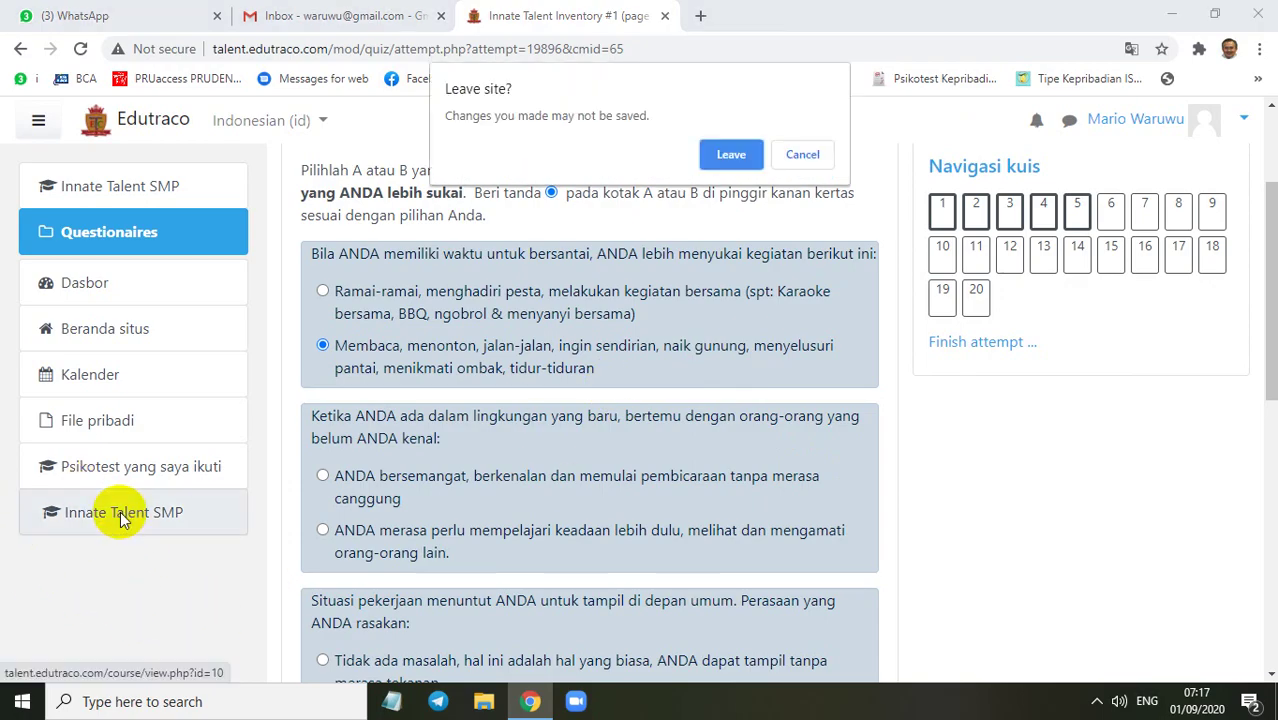
left_click(731, 154)
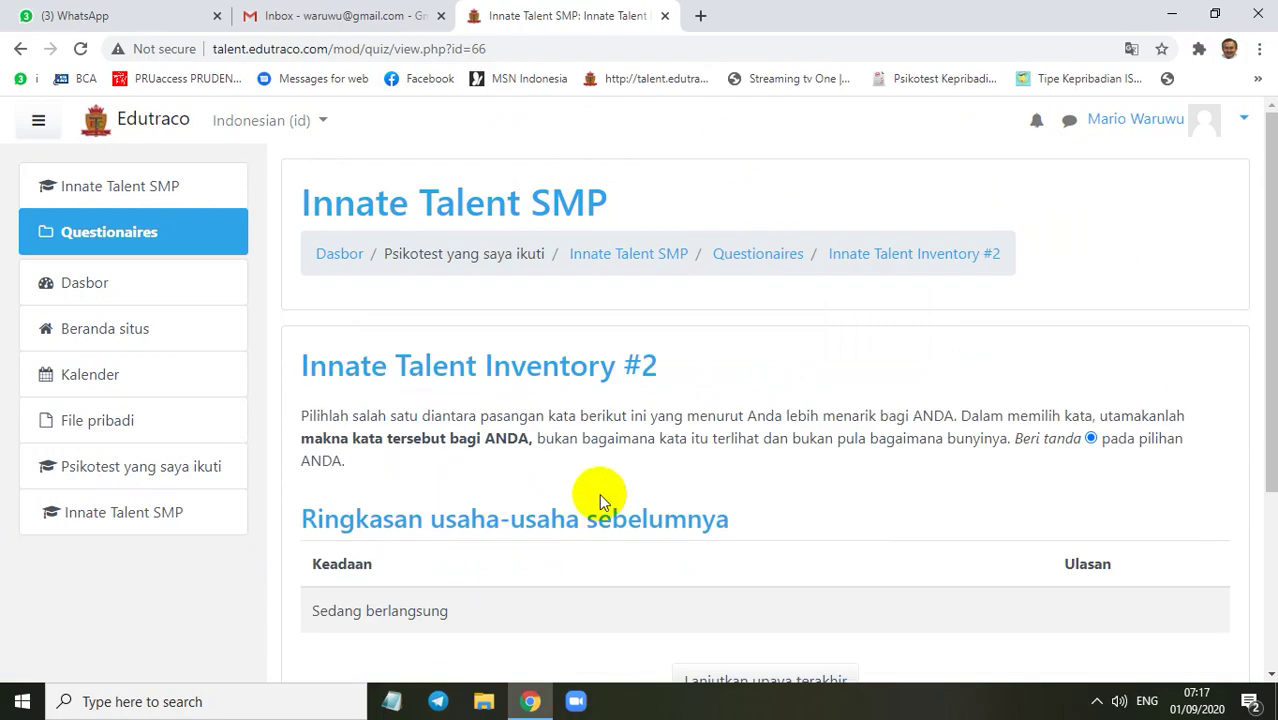
Resume the Innate Talent Inventory #2 attempt with 'Lanjutkan upaya terakhir' to show word pairs 1–11
scroll(608, 430, "down", 3)
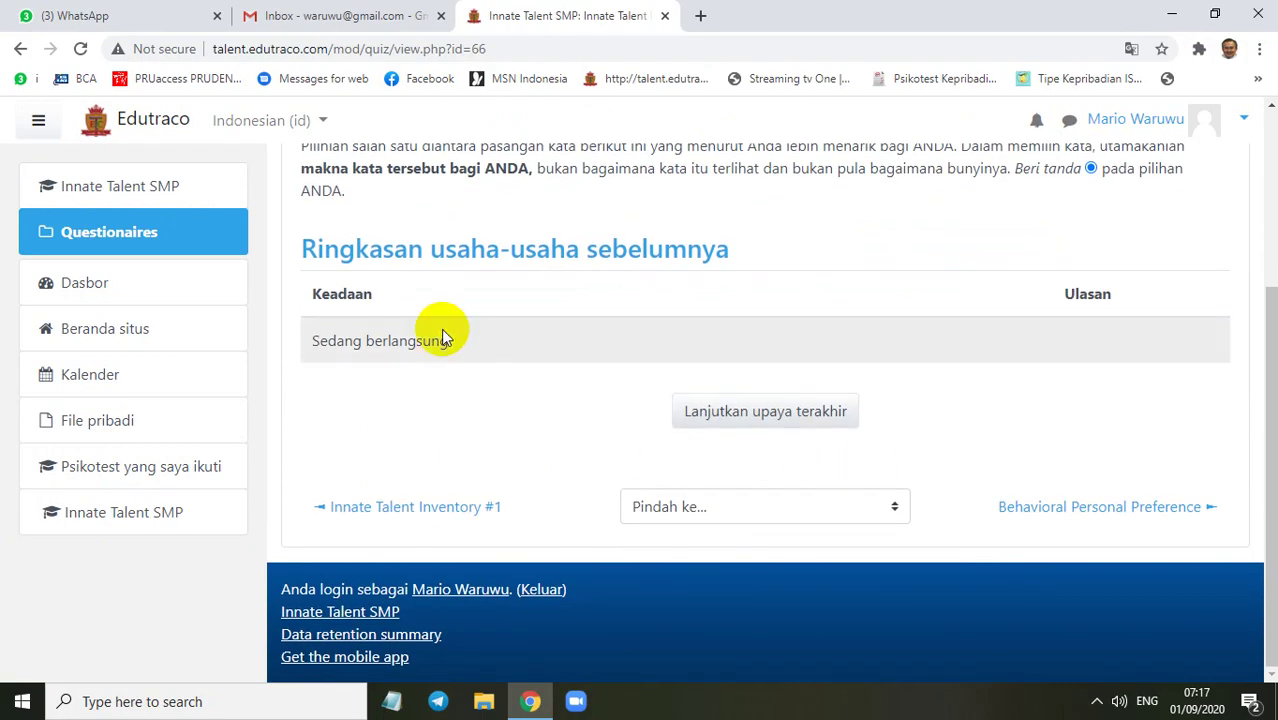
scroll(470, 372, "up", 1)
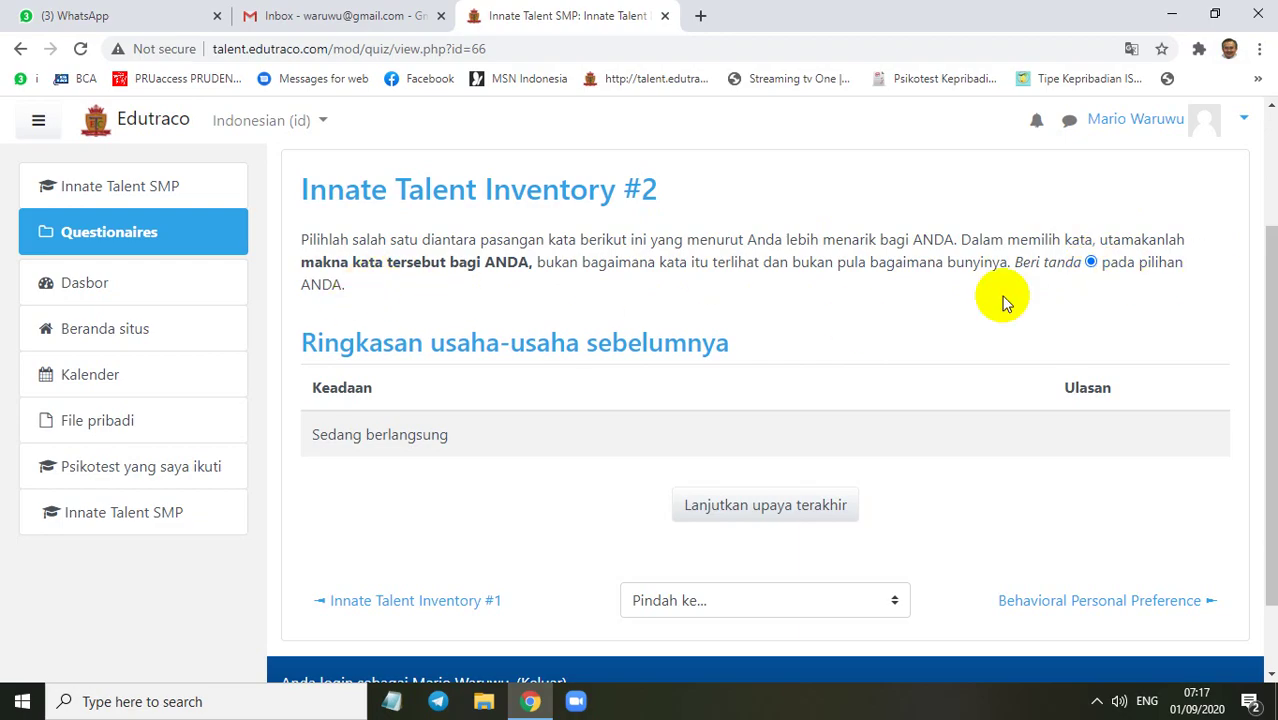
left_click(763, 514)
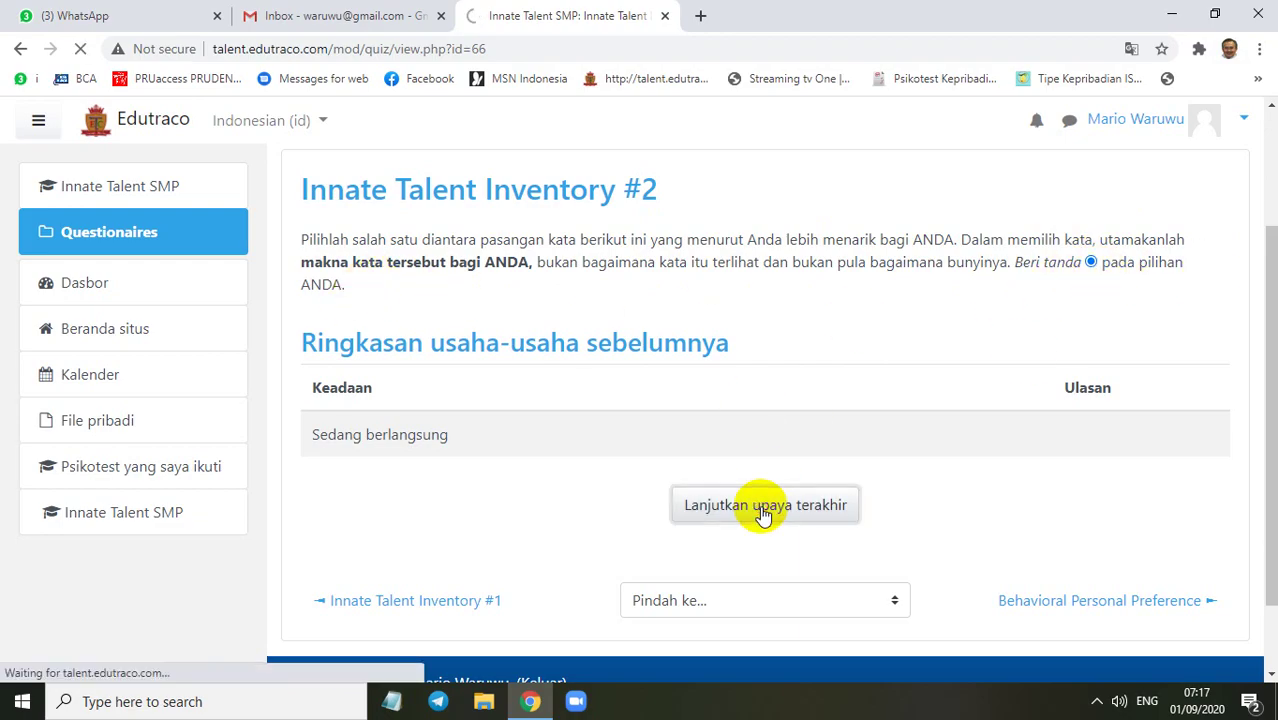
scroll(601, 374, "down", 2)
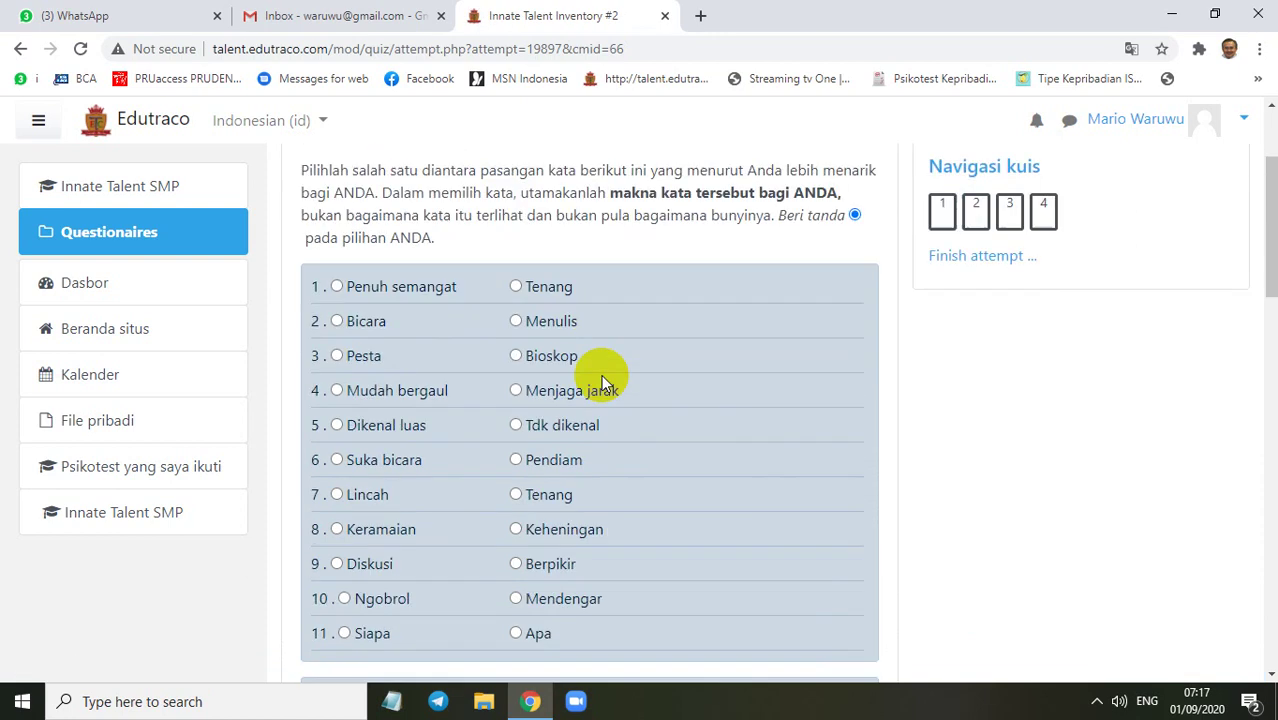
Choose Menulis, Bioskop and Mudah bergaul for word pairs 2, 3 and 4
scroll(585, 371, "up", 1)
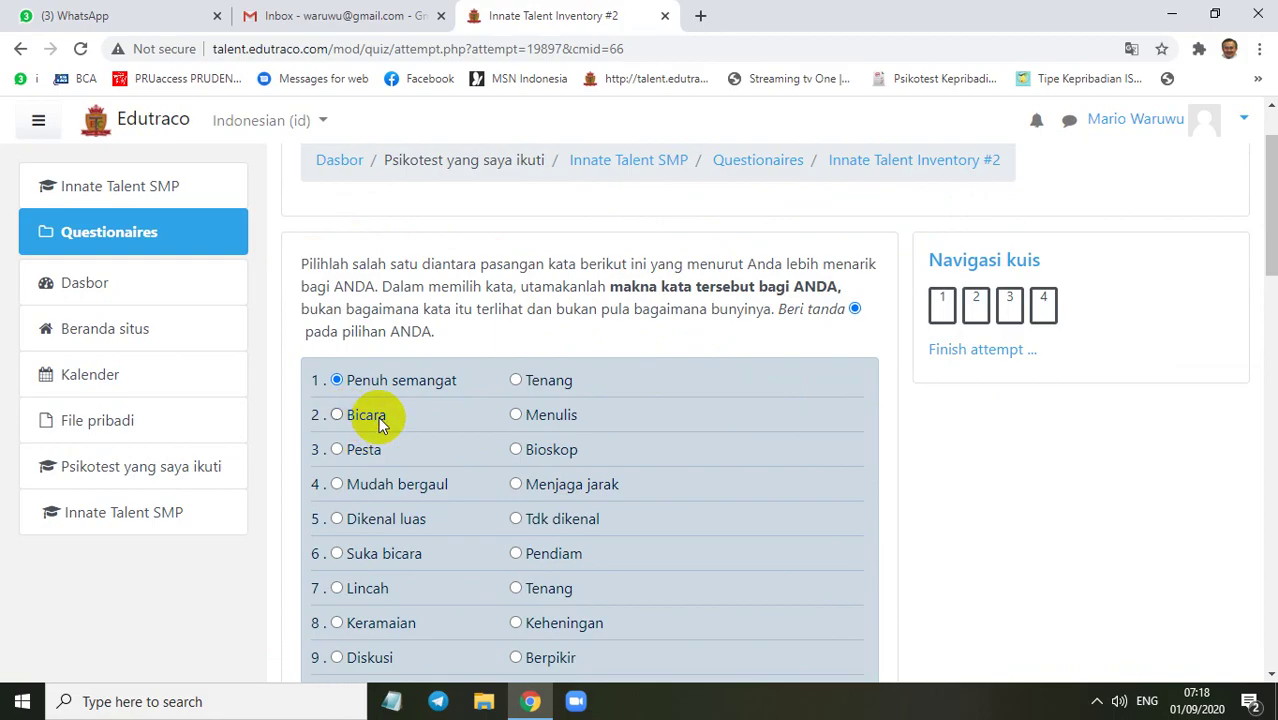
left_click(516, 414)
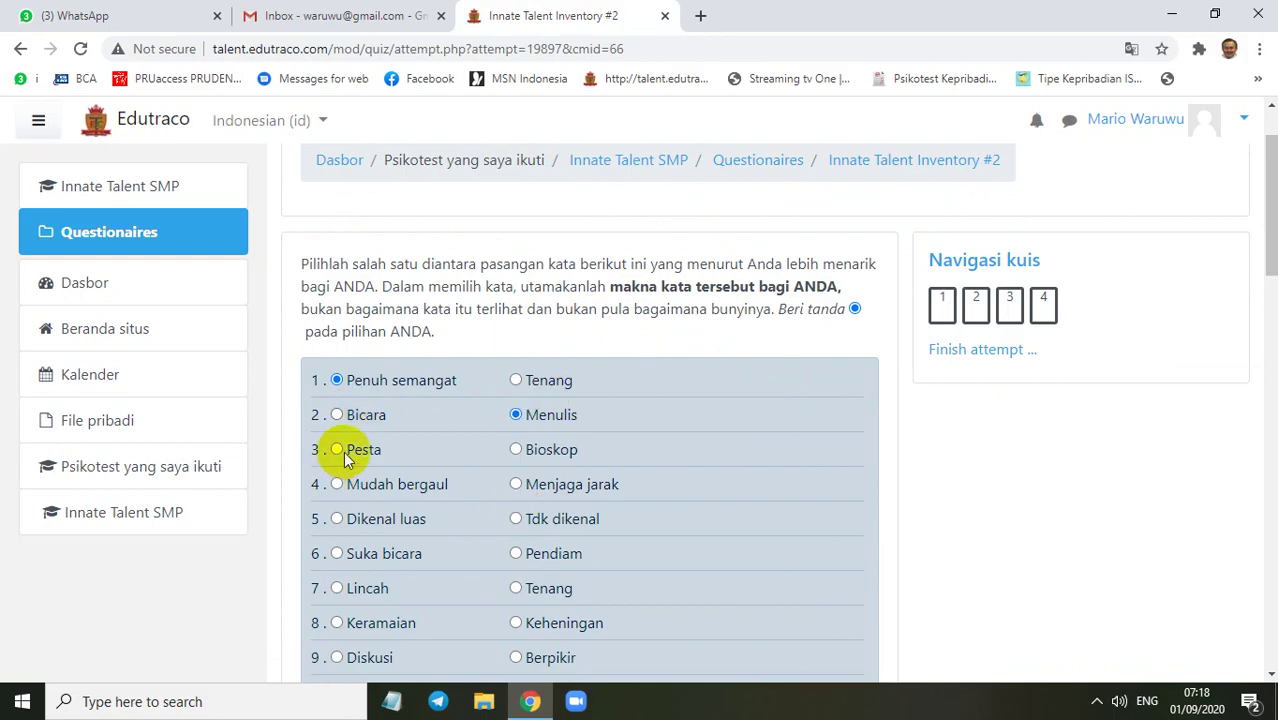
left_click(516, 450)
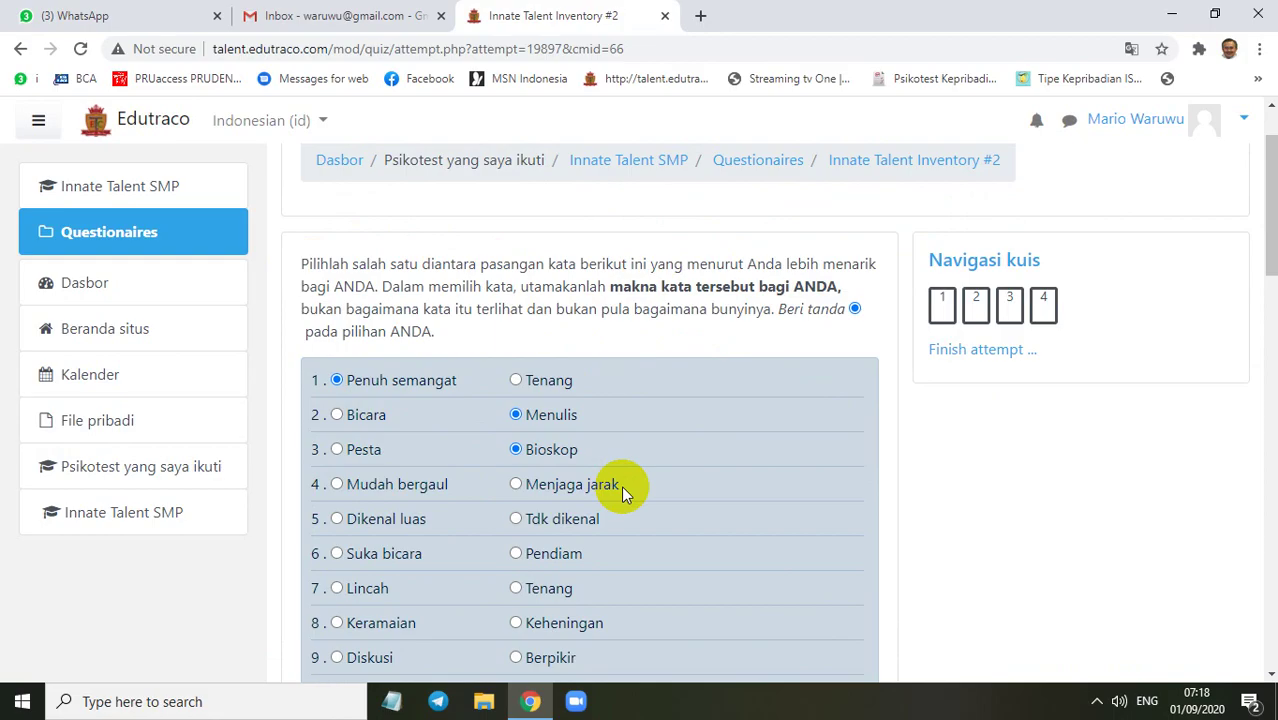
left_click(338, 484)
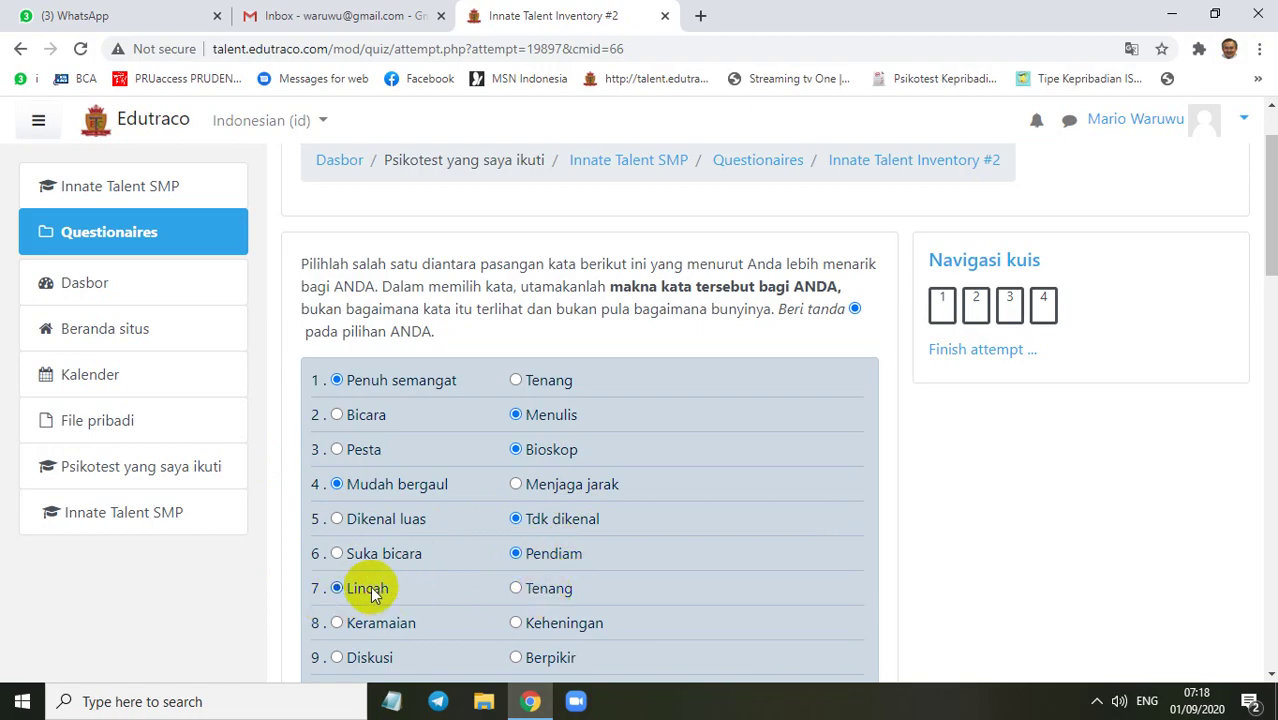
Review the answered word pairs, then head back to the Innate Talent SMP course page
scroll(549, 413, "down", 3)
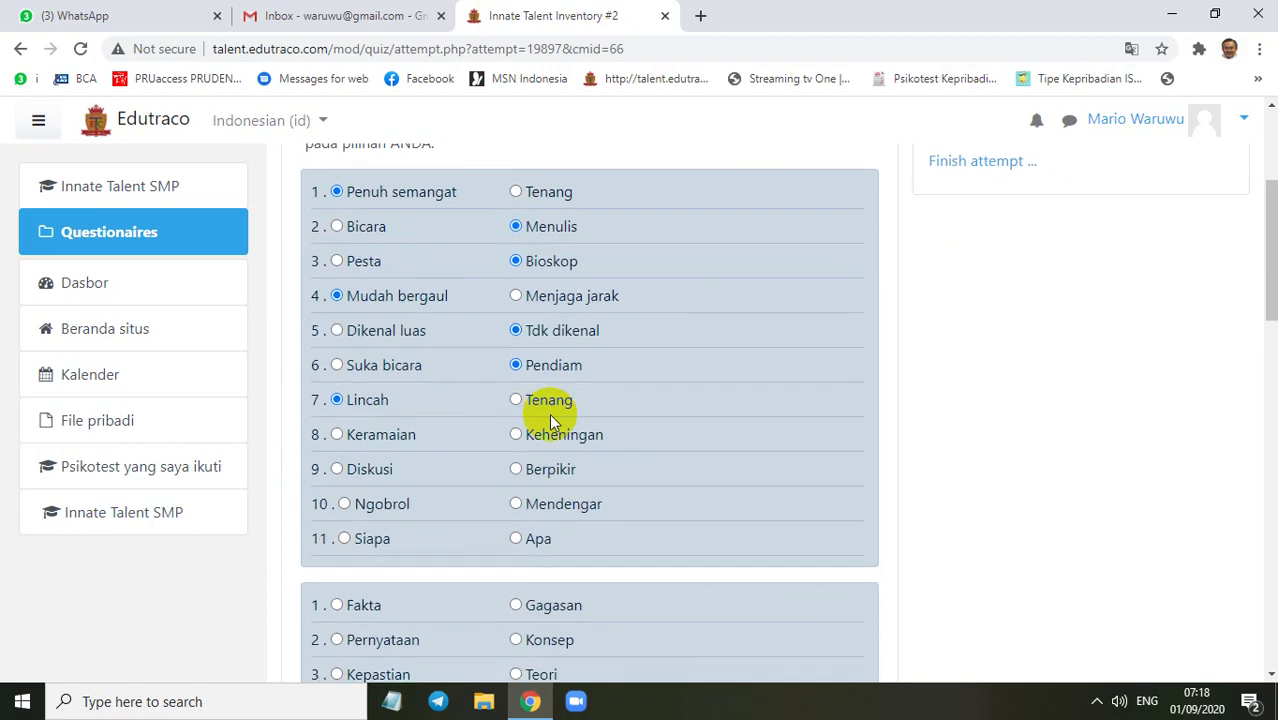
scroll(507, 490, "down", 4)
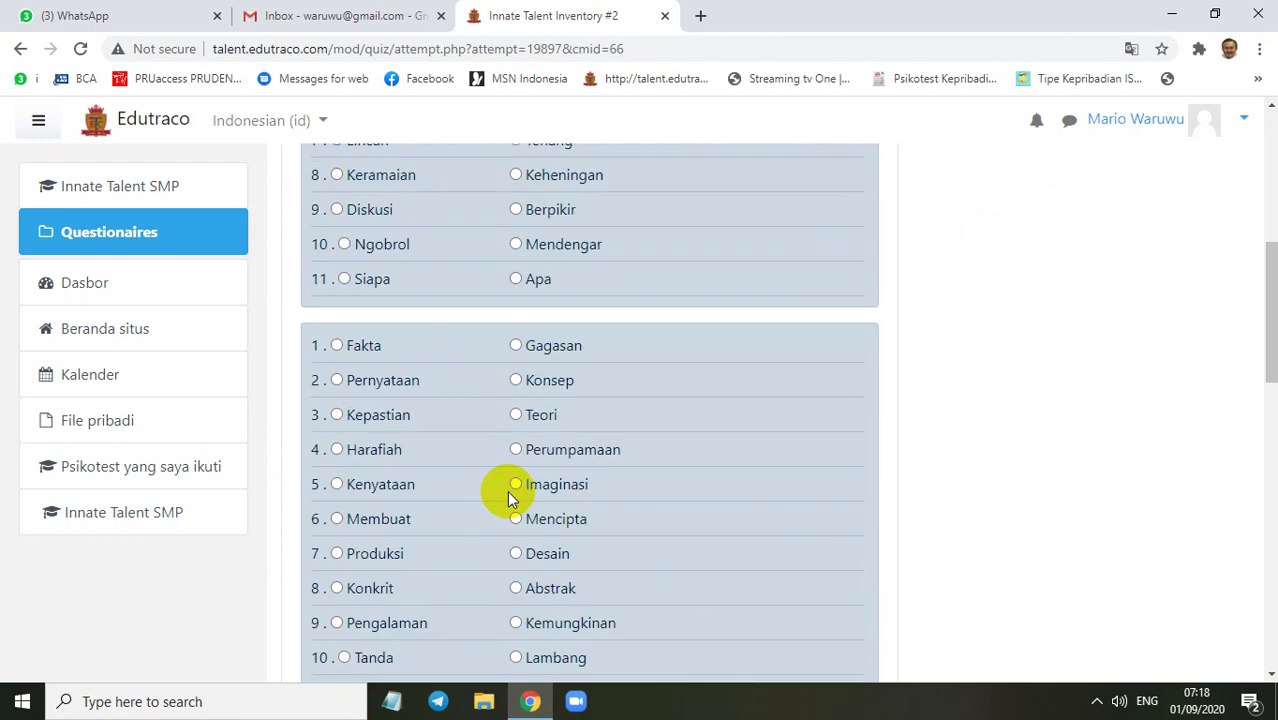
scroll(462, 308, "up", 4)
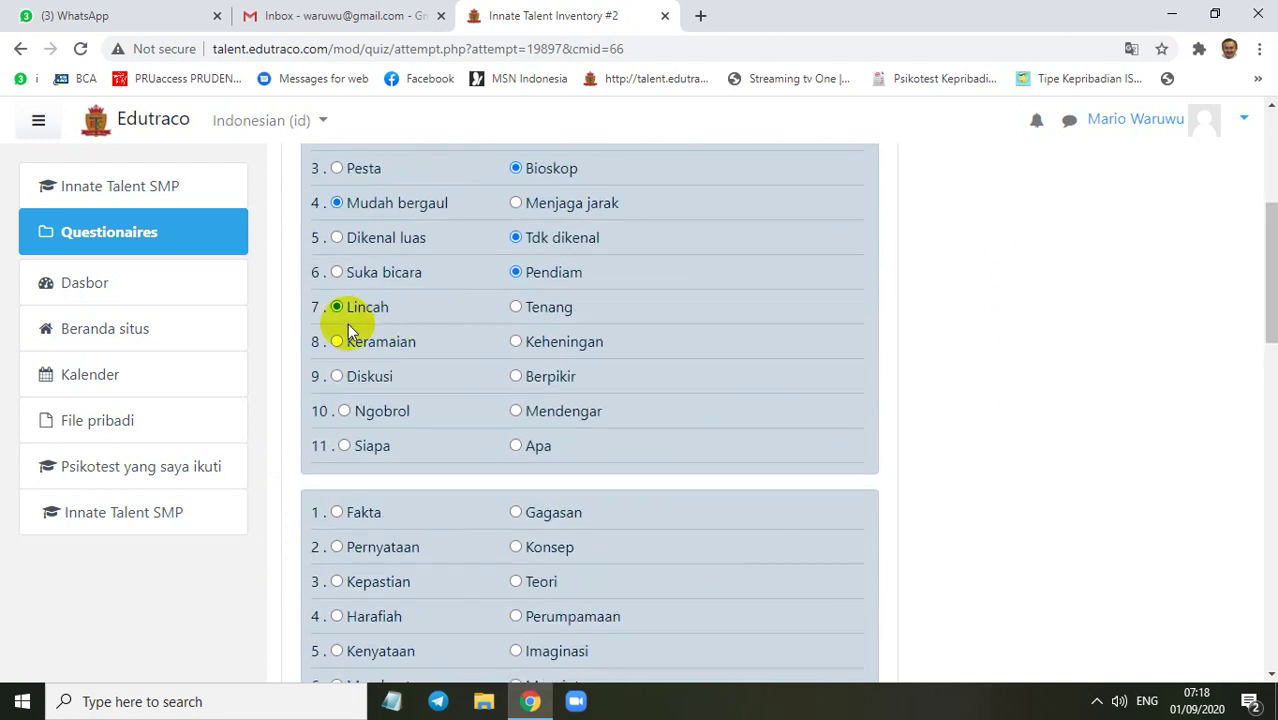
scroll(553, 502, "down", 4)
scroll(531, 480, "up", 7)
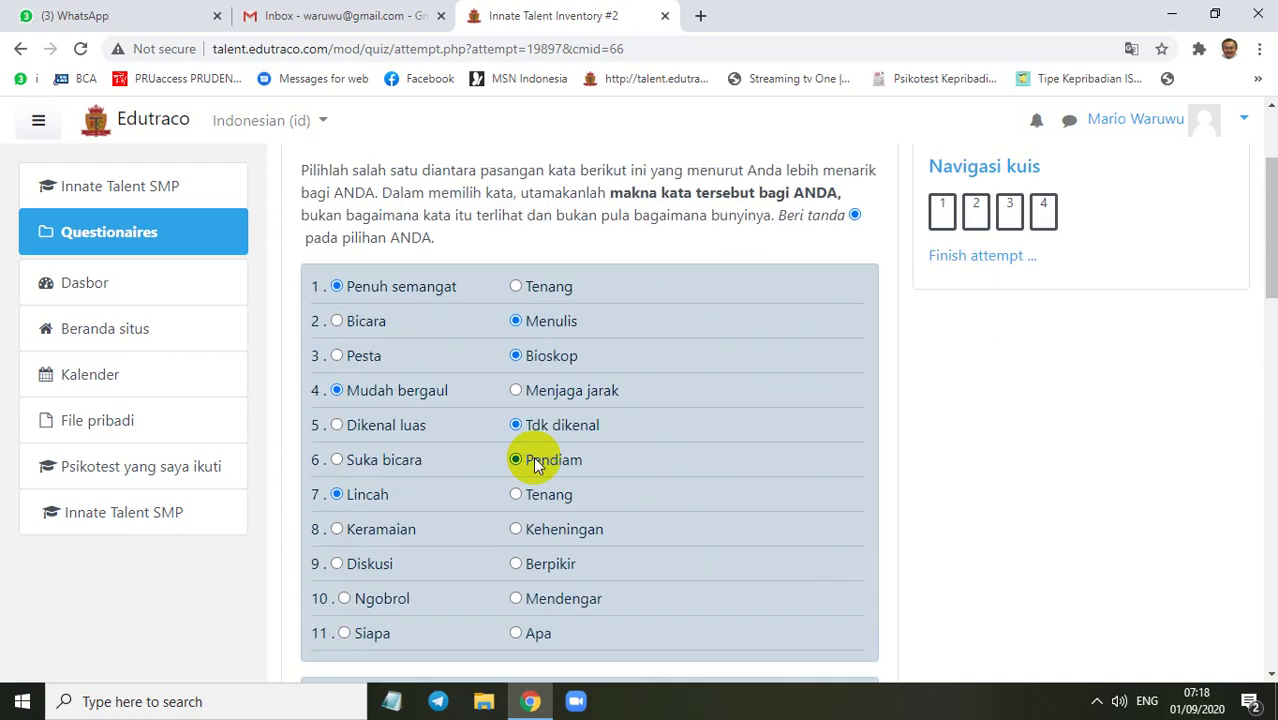
scroll(515, 445, "down", 3)
scroll(517, 440, "up", 3)
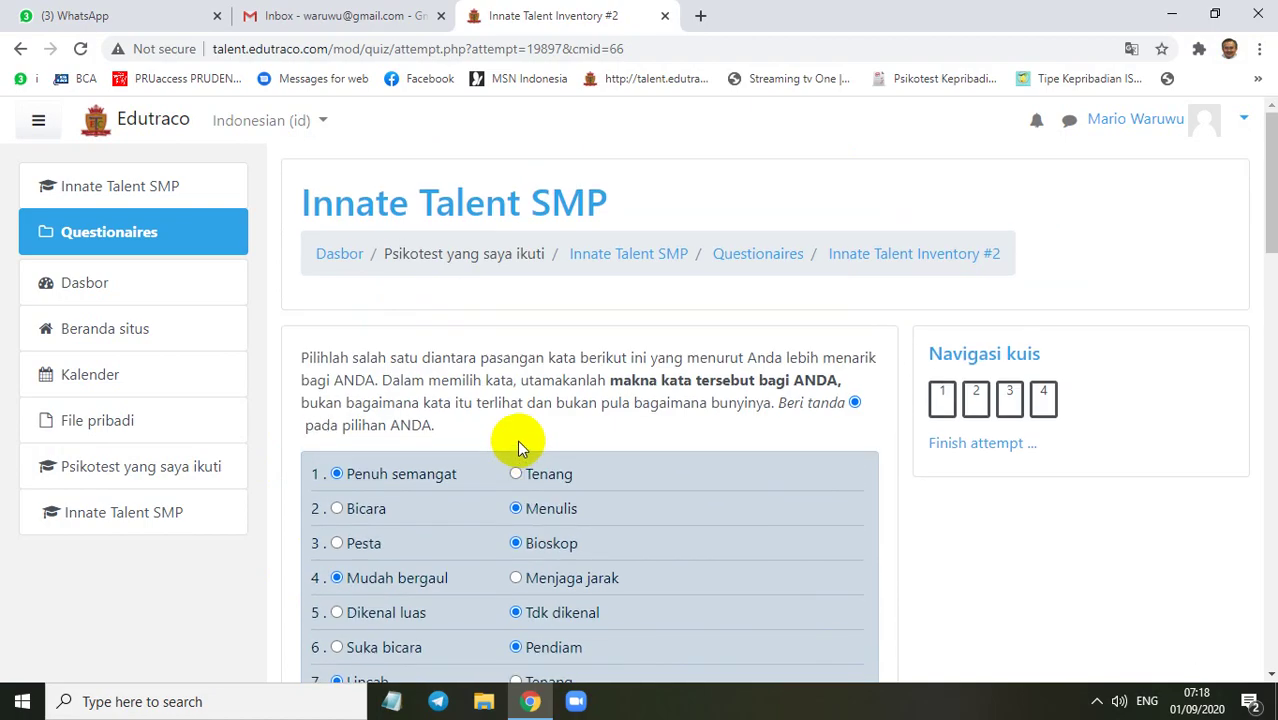
scroll(520, 437, "down", 1)
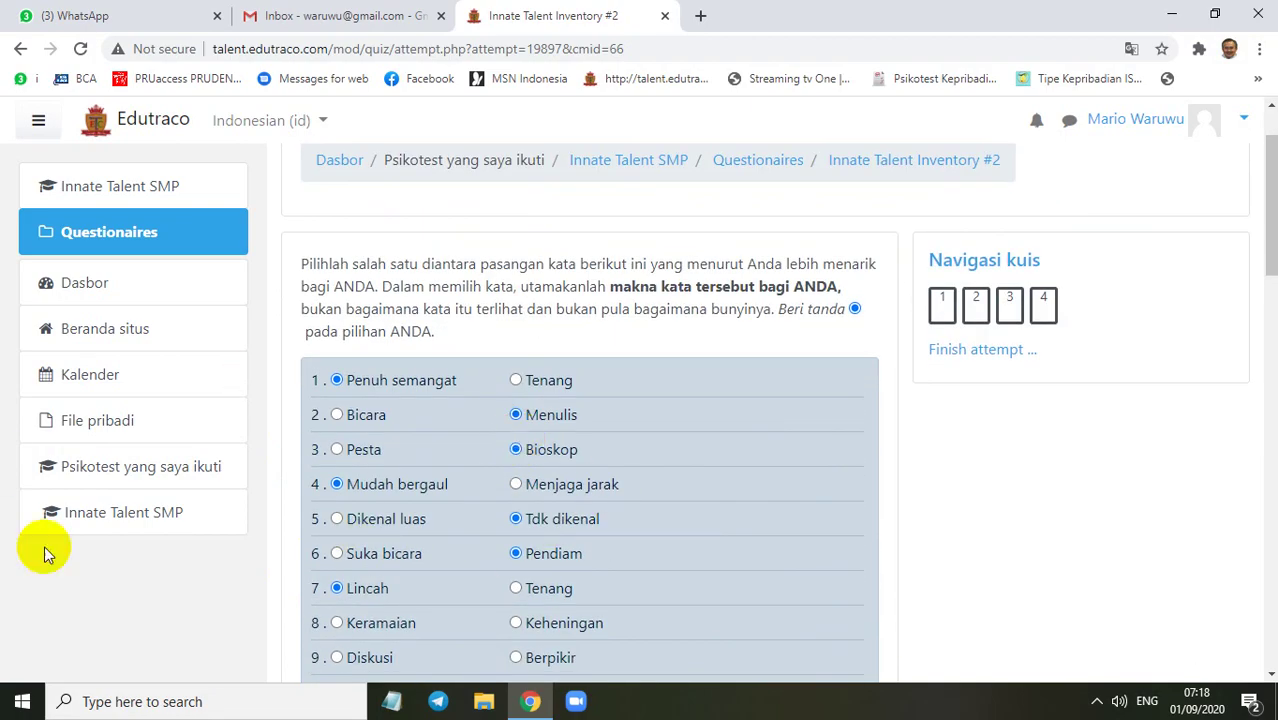
left_click(110, 521)
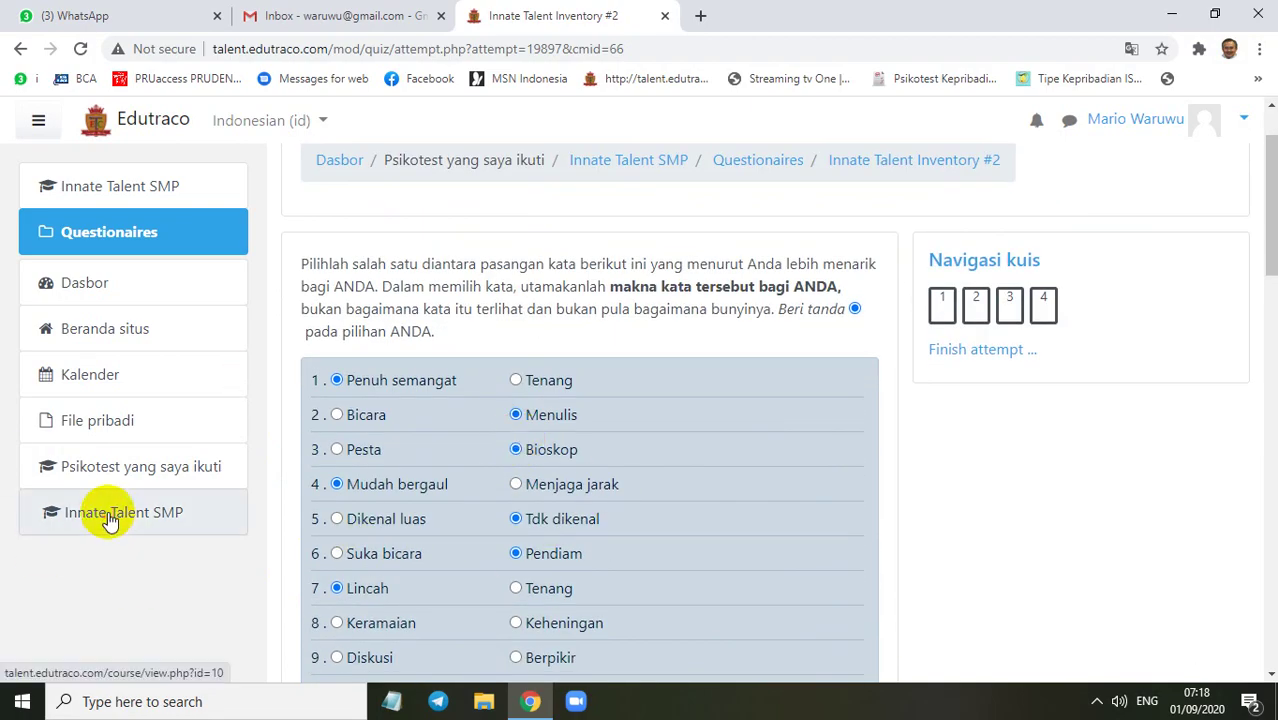
Confirm leaving the inventory and resume the in-progress Behavioral Personal Preference attempt
left_click(731, 158)
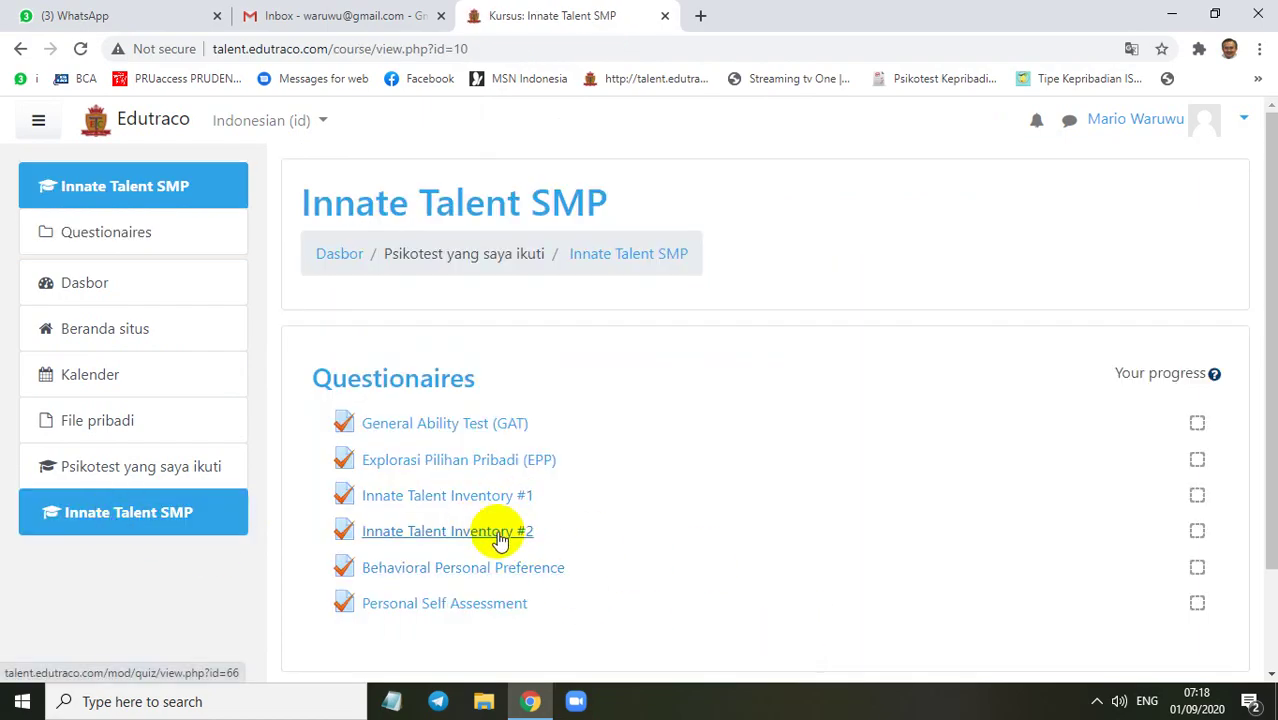
left_click(459, 580)
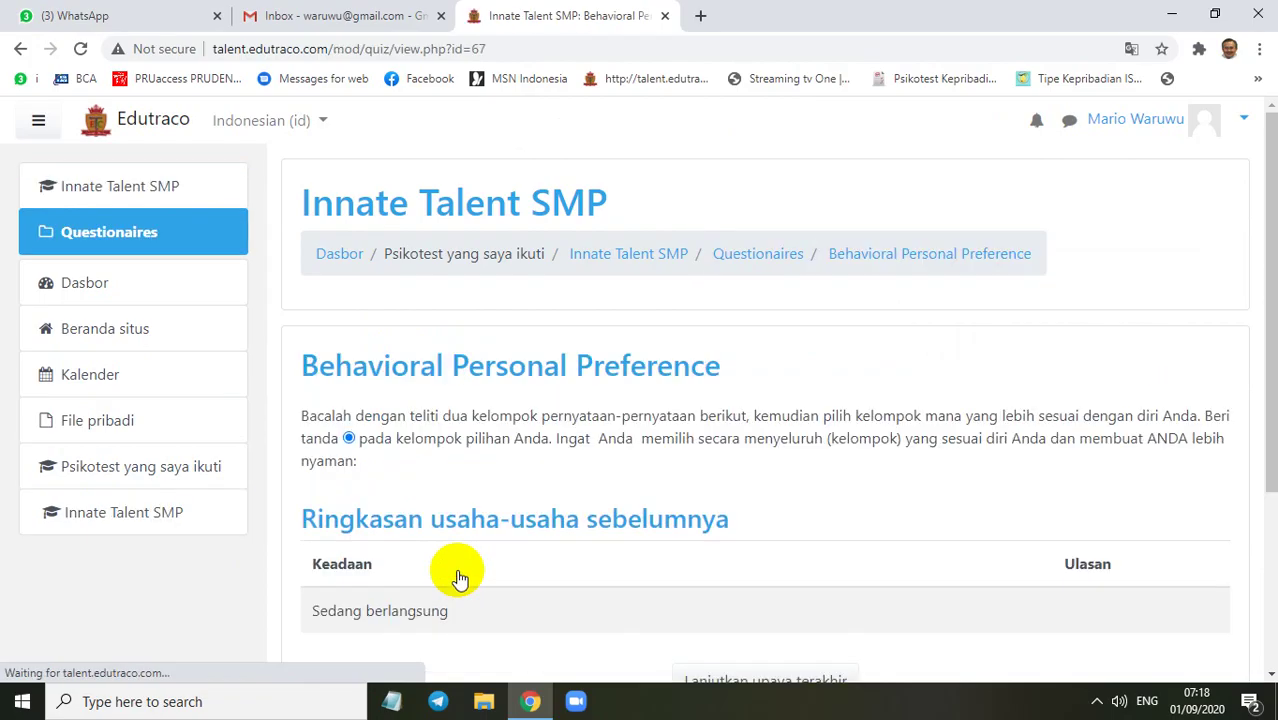
scroll(408, 337, "down", 3)
scroll(414, 353, "up", 3)
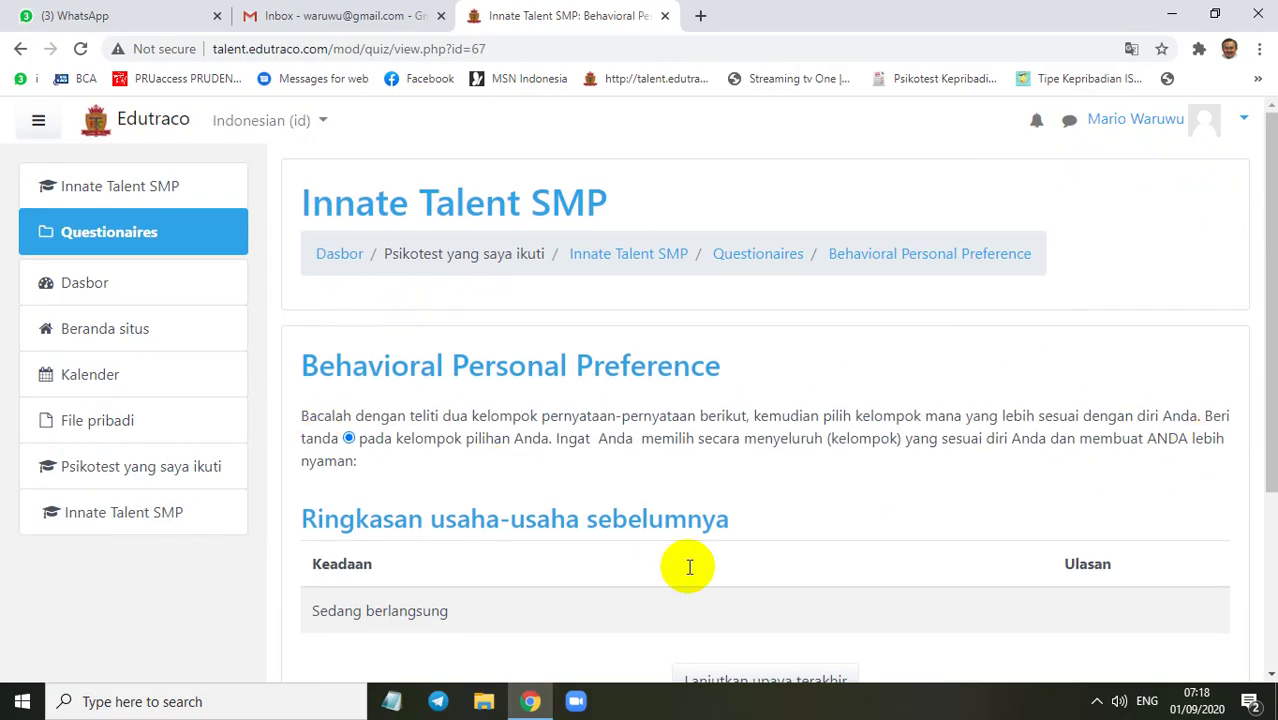
scroll(622, 425, "down", 2)
left_click(752, 497)
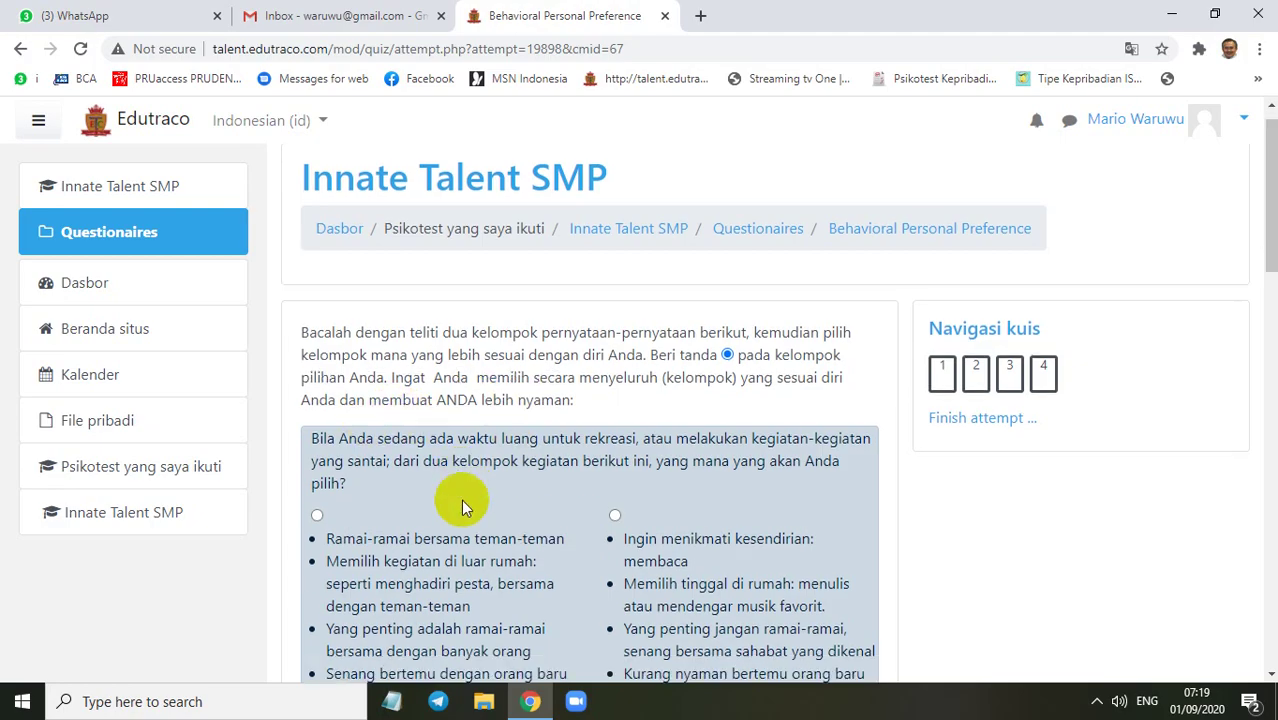
Pick the 'Ingin menikmati kesendirian' group for the first leisure question, then head back to the course
scroll(461, 499, "down", 3)
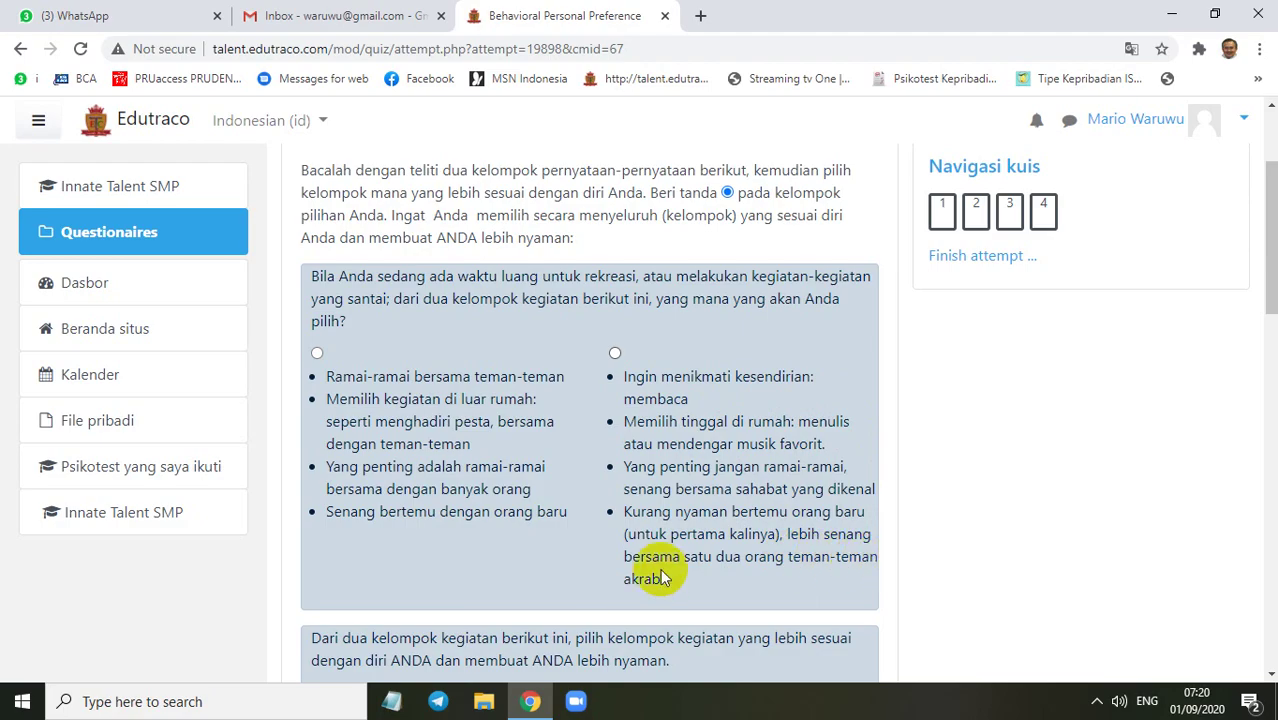
left_click(615, 352)
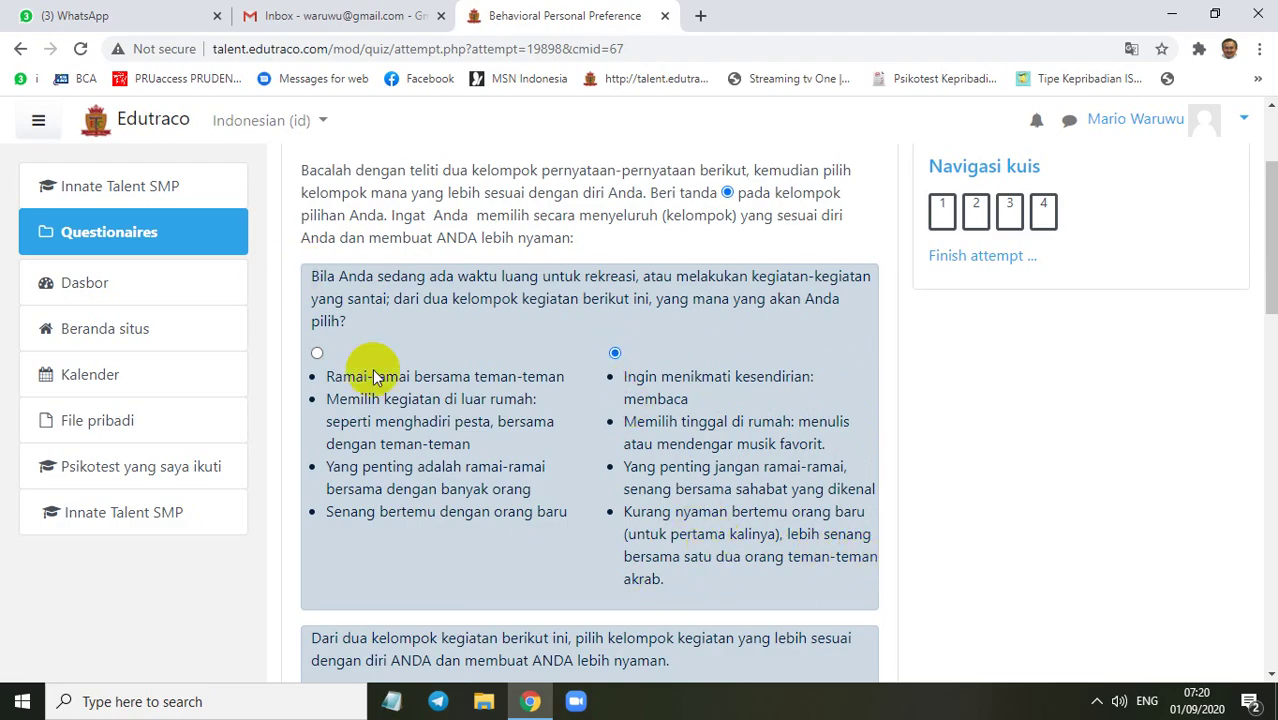
scroll(650, 402, "down", 4)
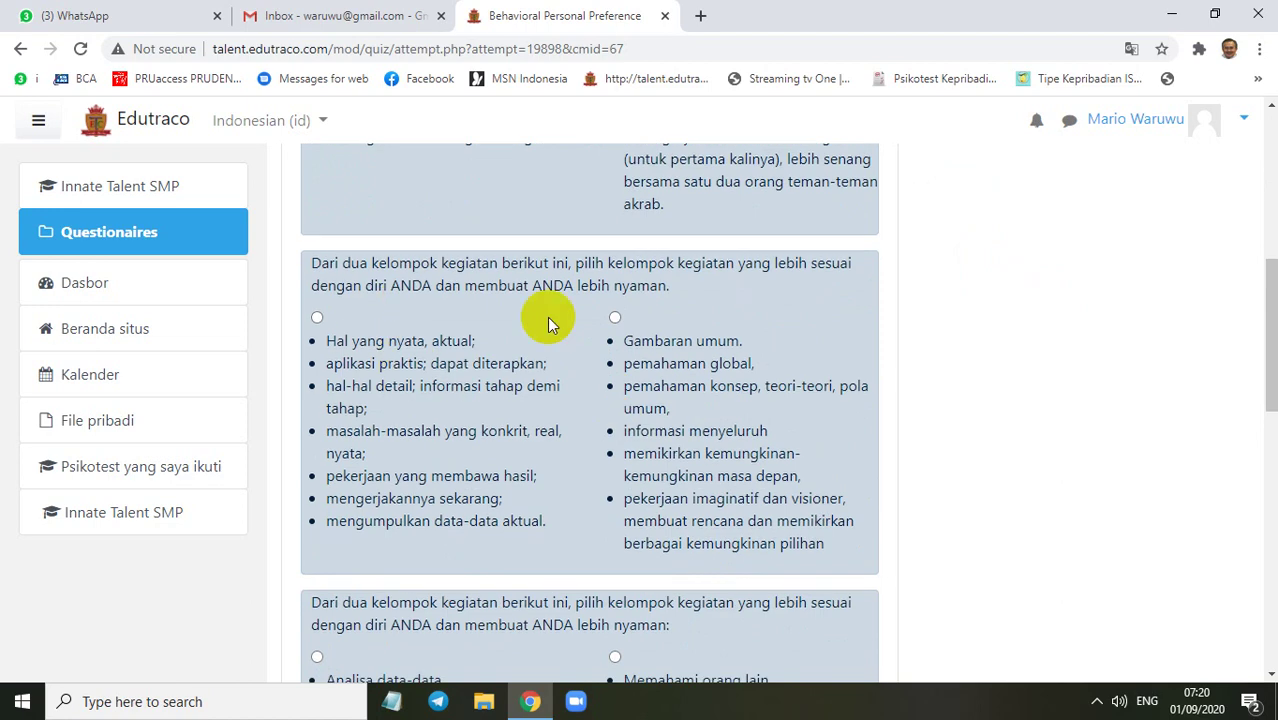
scroll(703, 478, "up", 5)
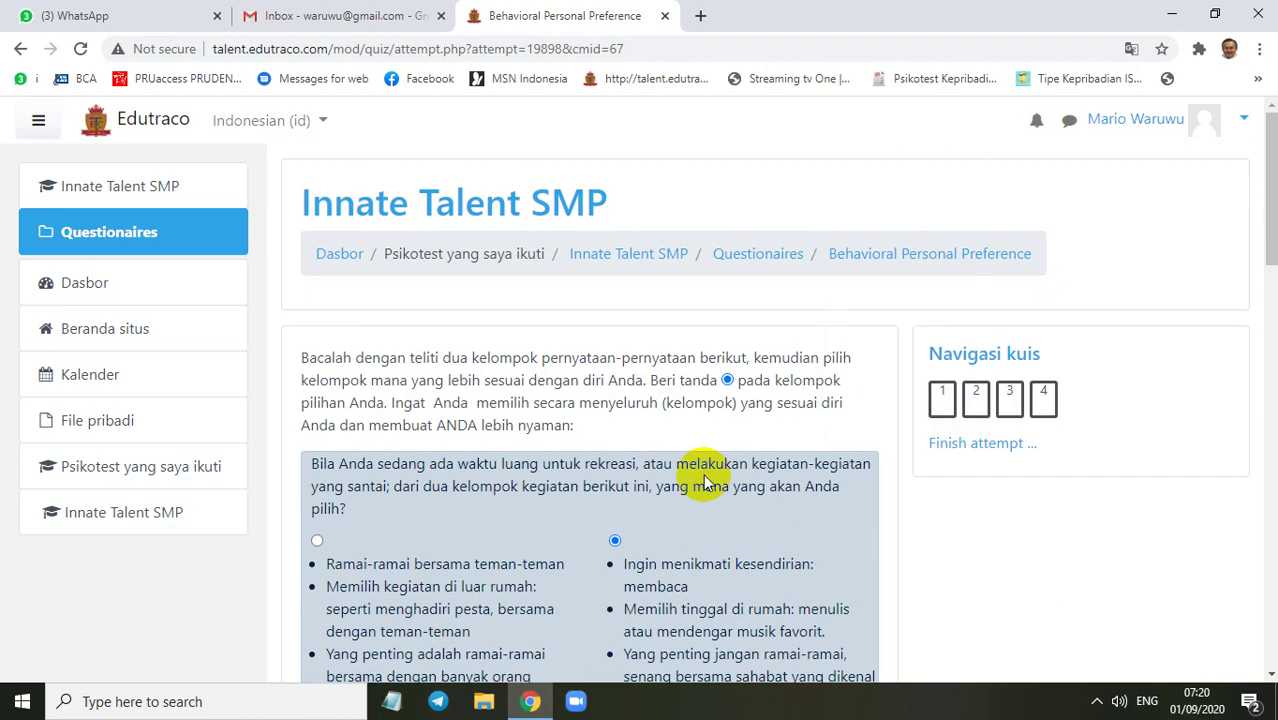
left_click(116, 514)
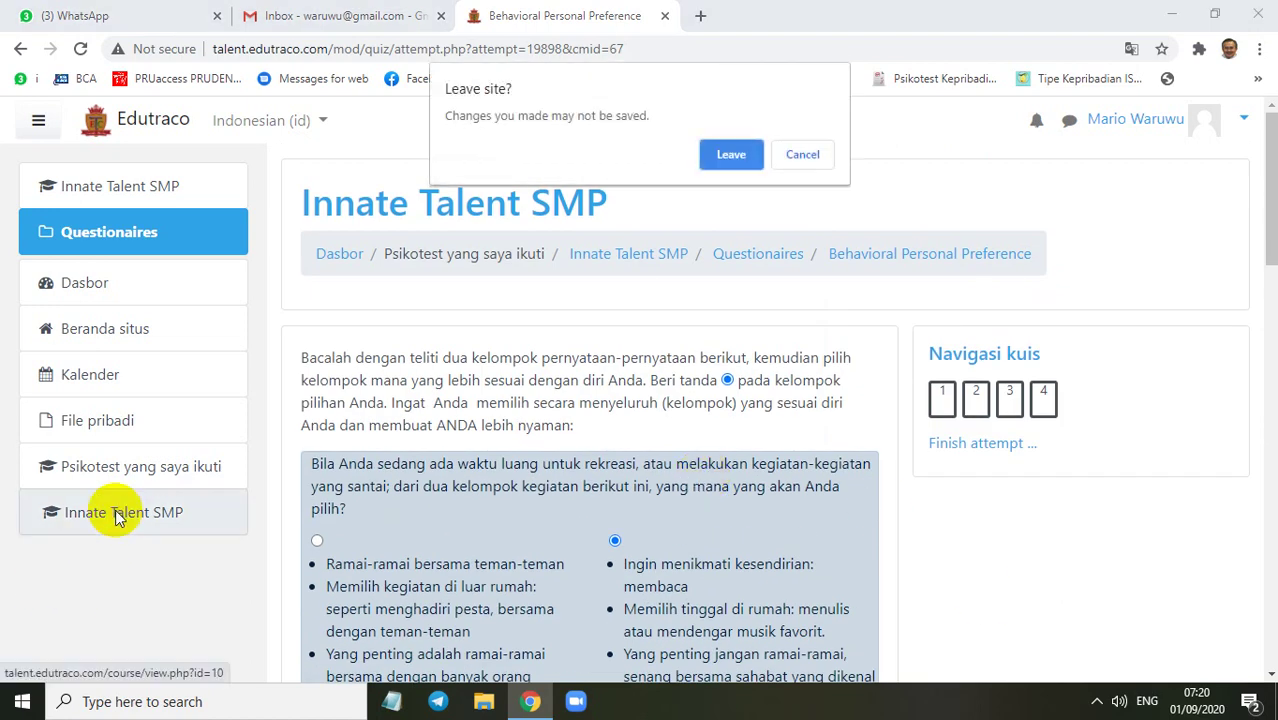
Confirm Leave, then resume the in-progress Personal Self Assessment attempt
left_click(734, 152)
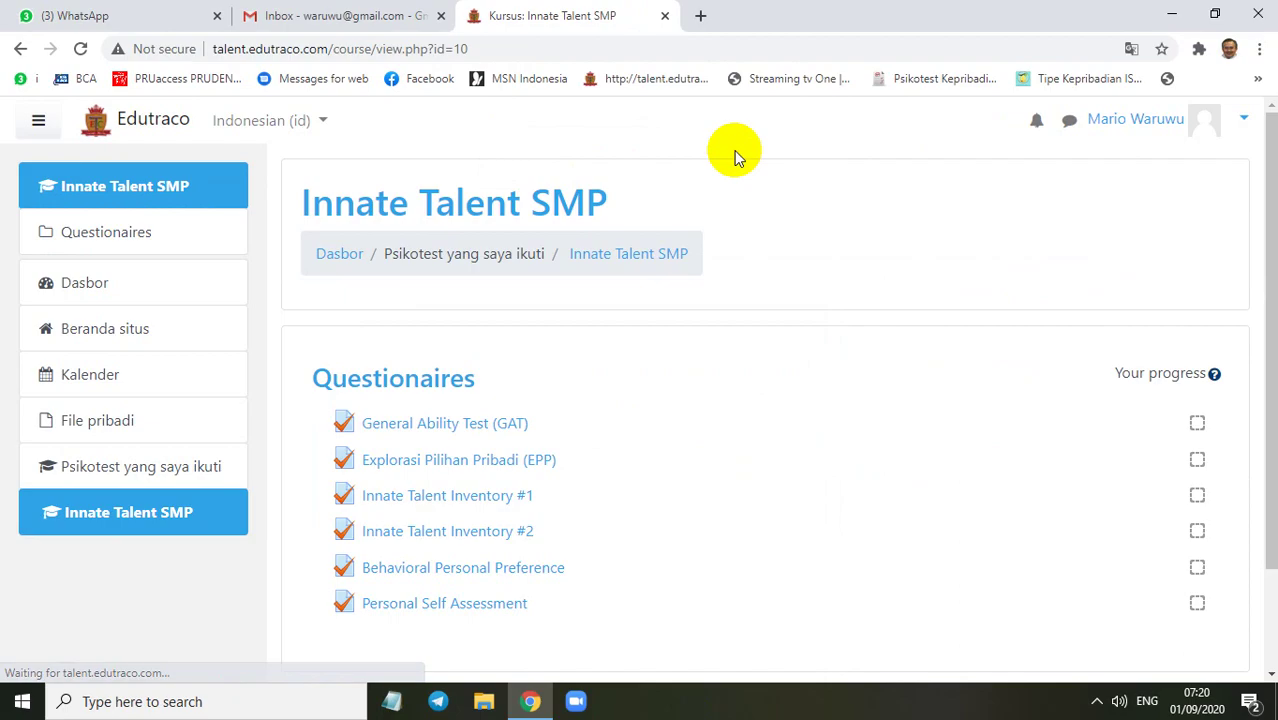
left_click(460, 607)
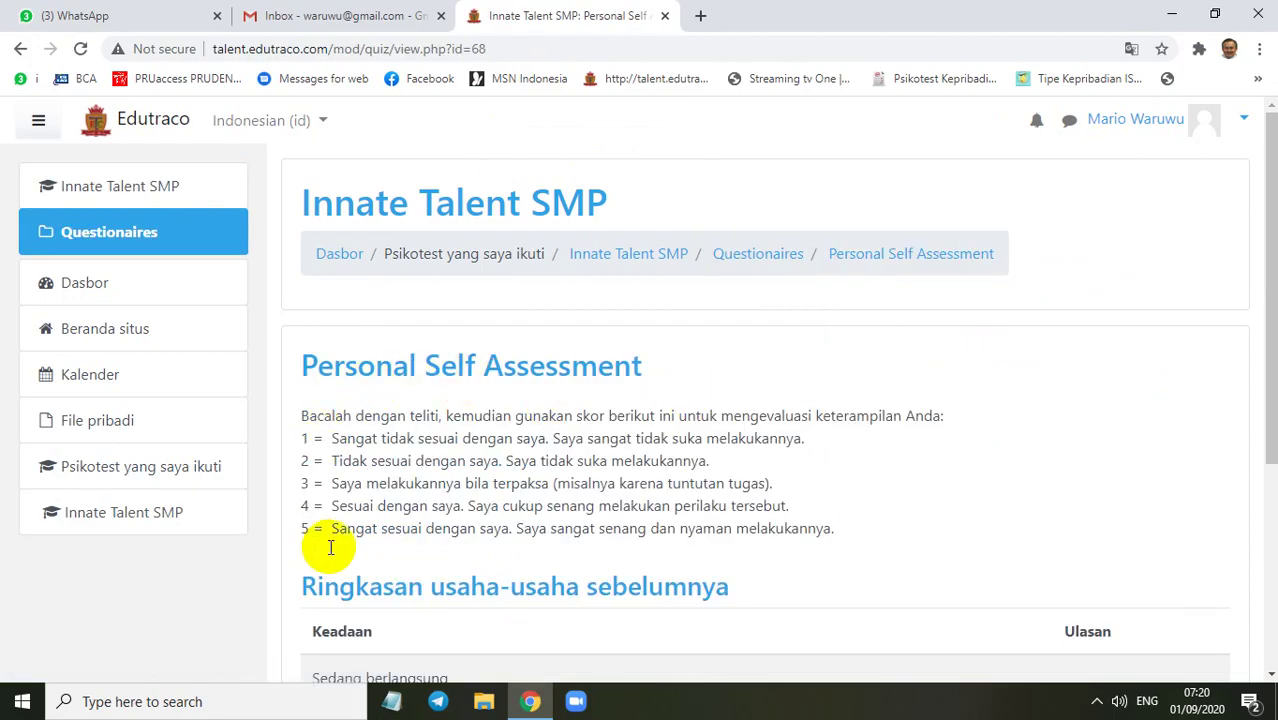
scroll(405, 490, "down", 2)
scroll(400, 460, "up", 2)
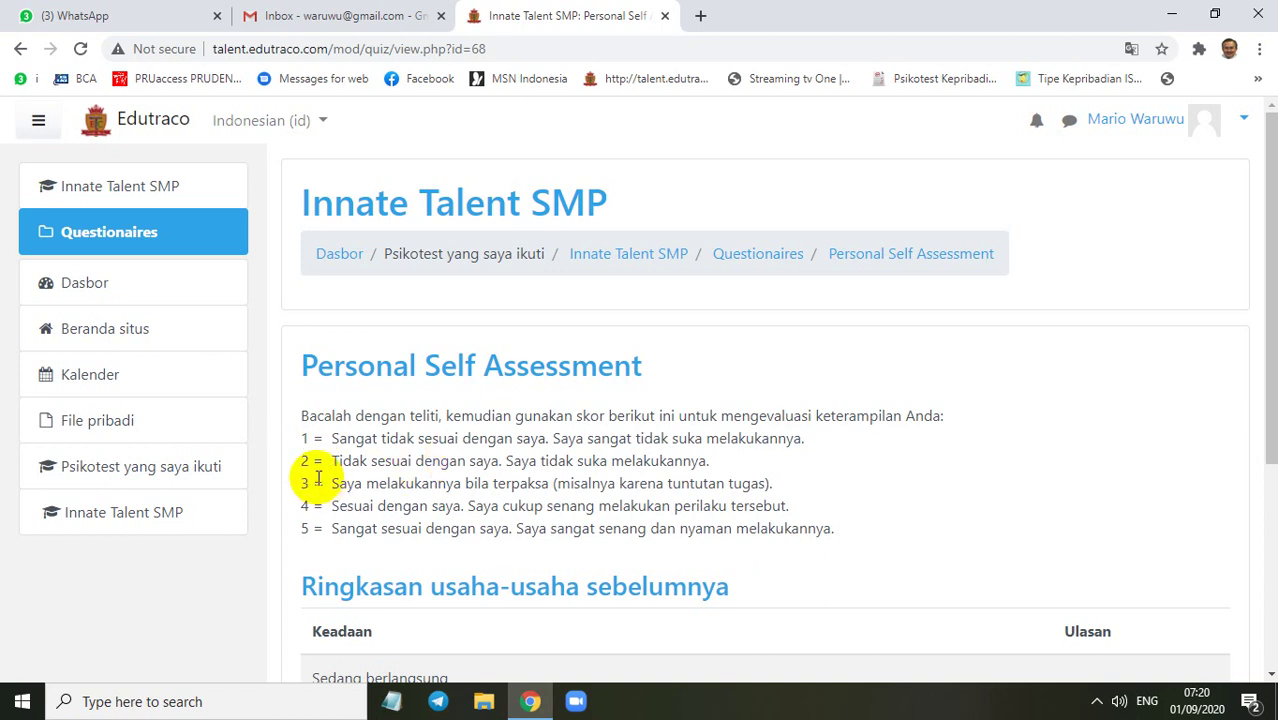
scroll(660, 450, "down", 2)
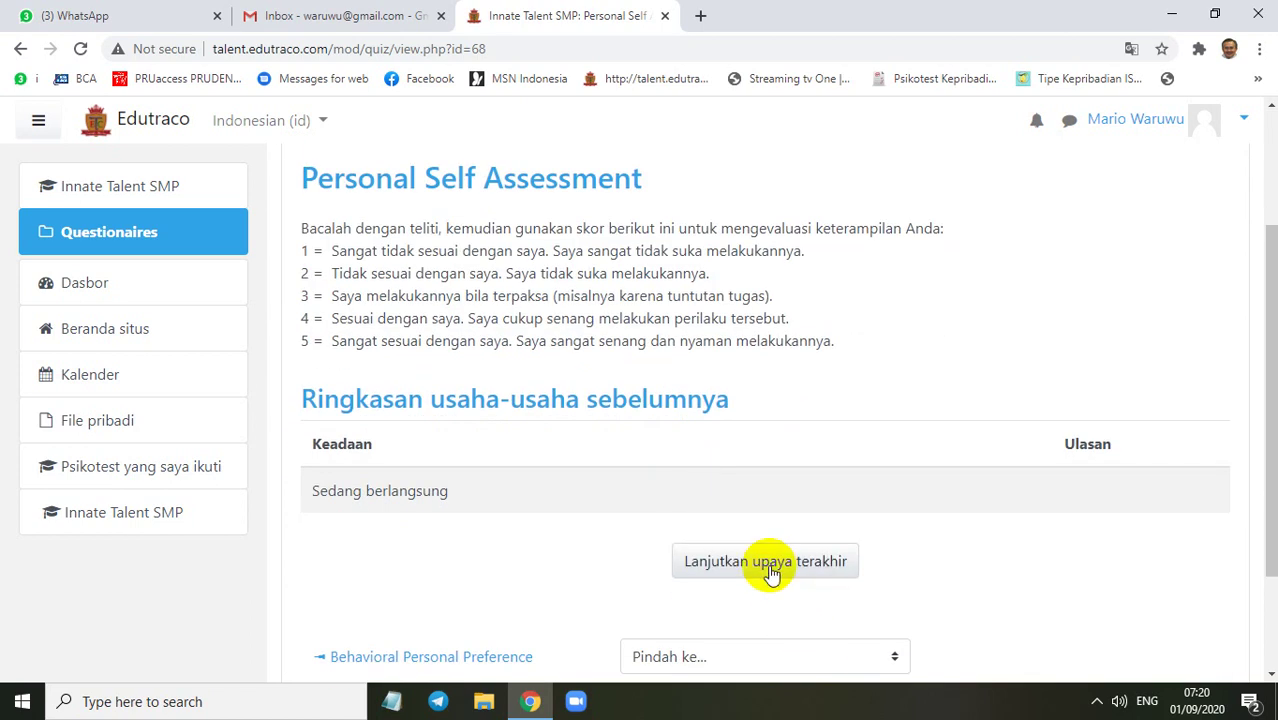
left_click(770, 566)
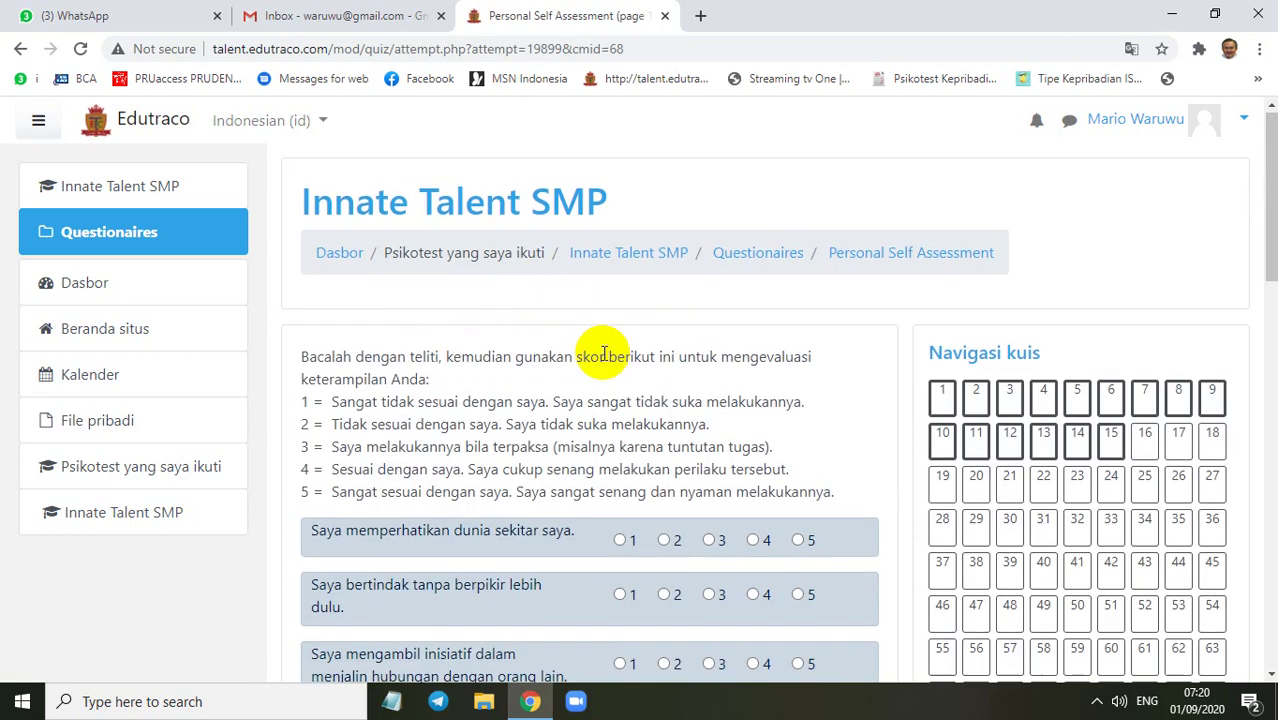
Raise the first statement's rating on noticing the surrounding world through 2, 3 and 4, then head back to the course
scroll(540, 280, "down", 2)
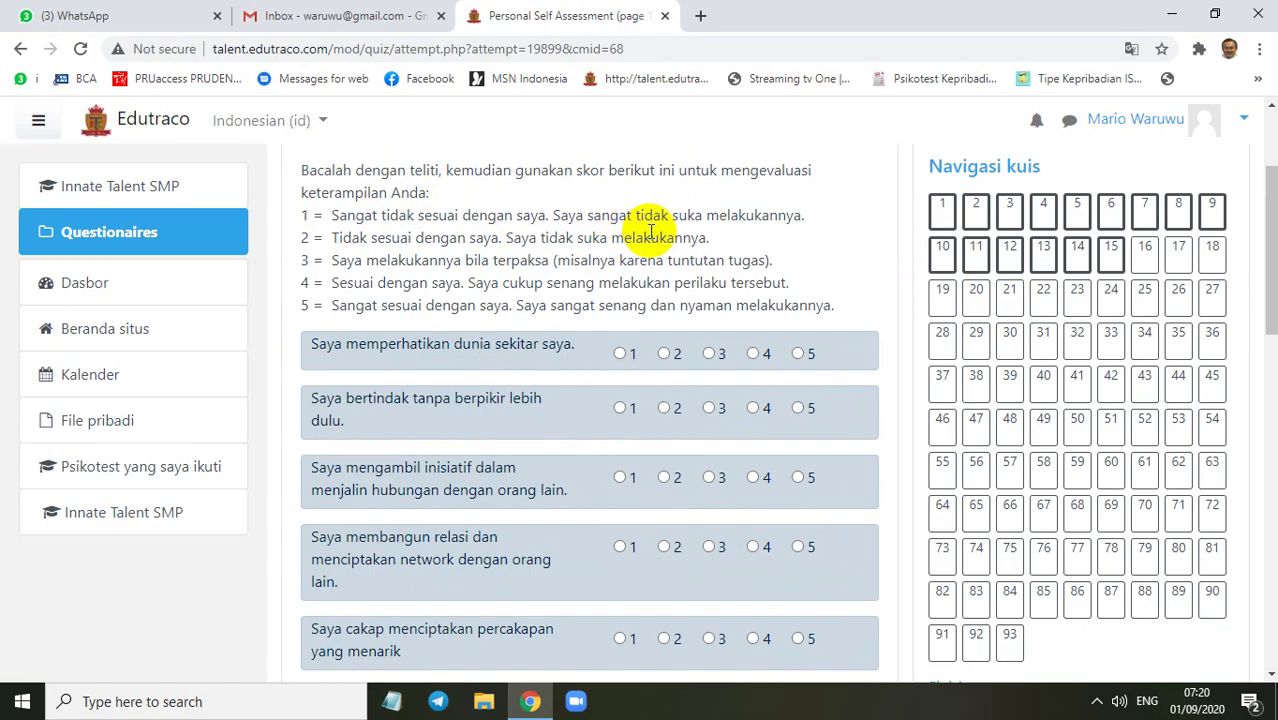
left_click(664, 354)
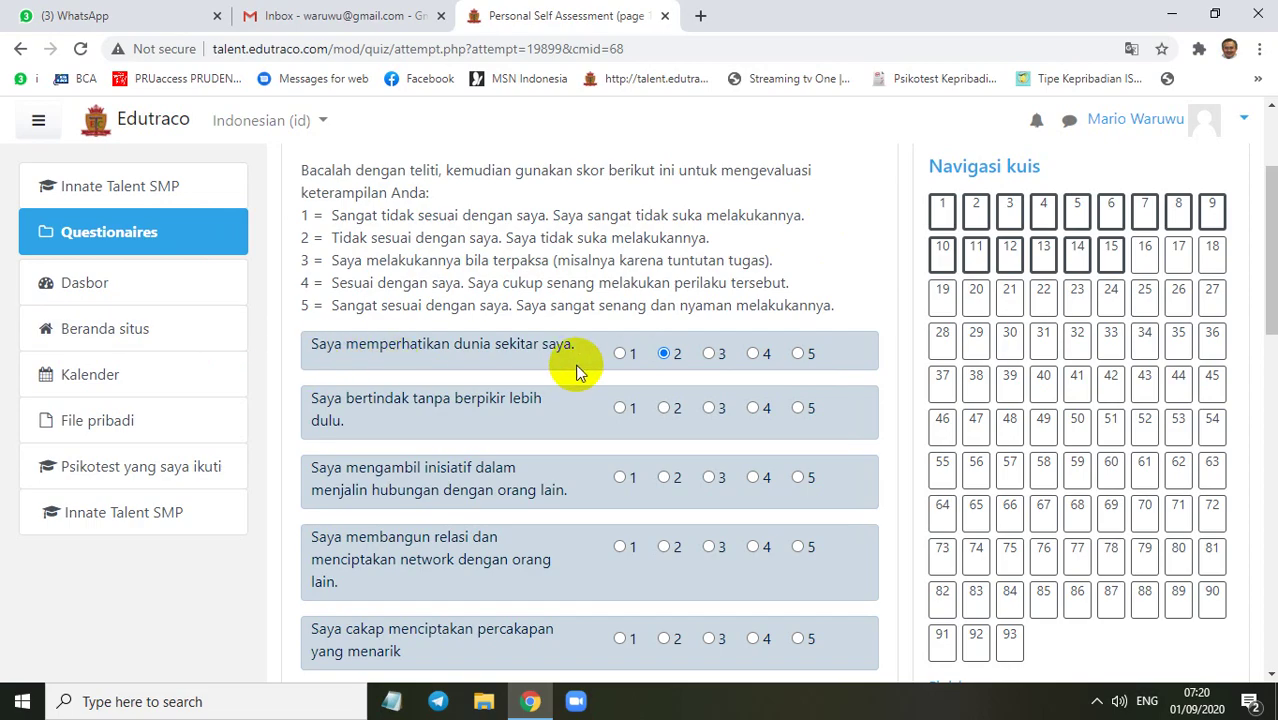
left_click(710, 356)
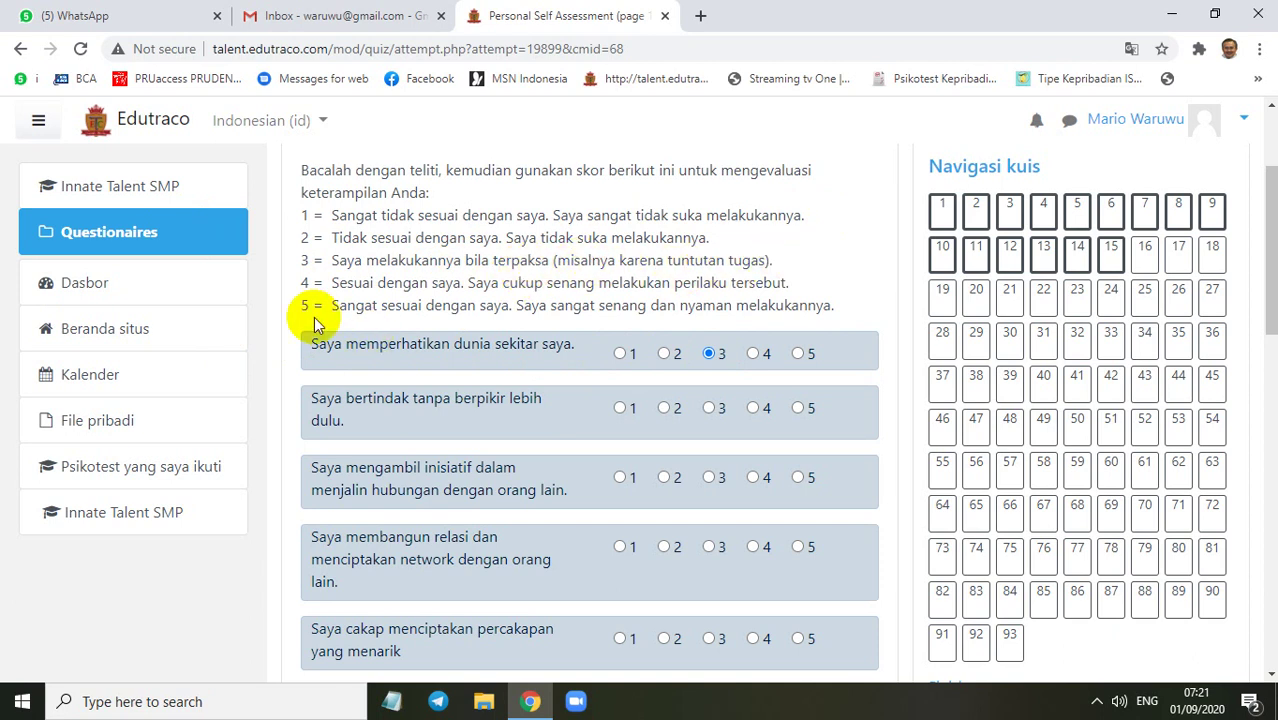
left_click(758, 355)
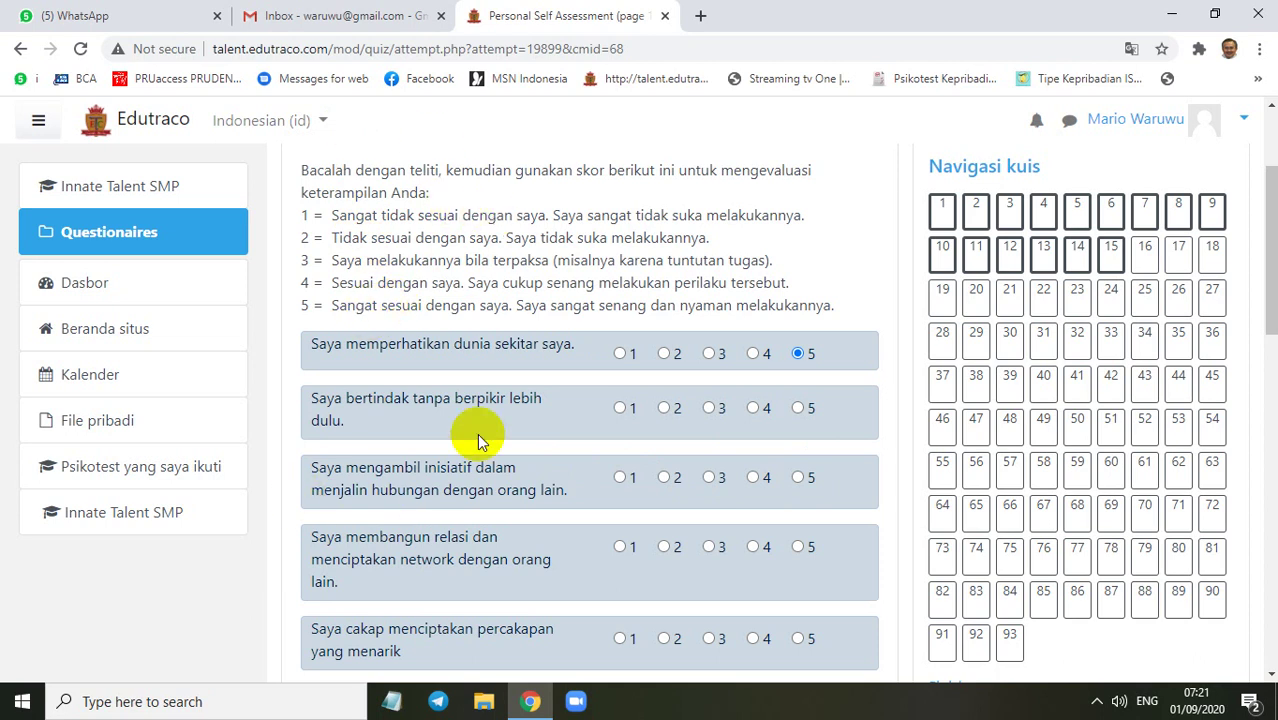
left_click(90, 515)
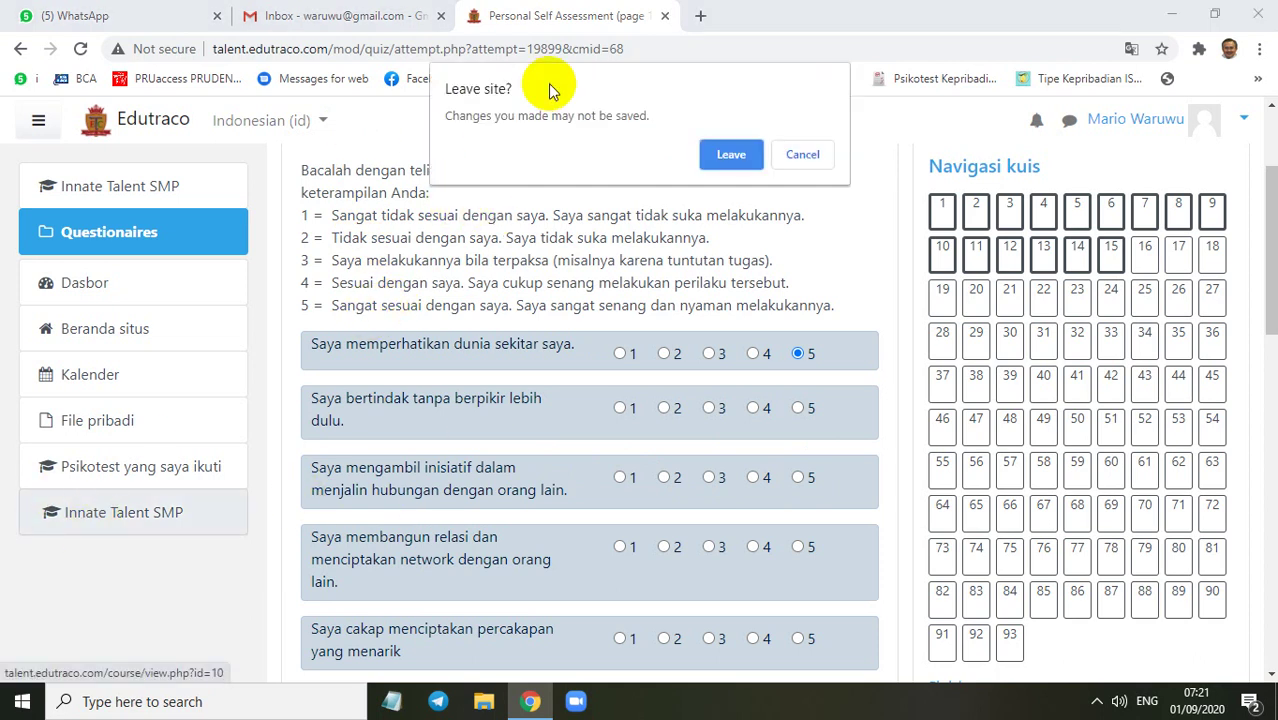
Confirm Leave to return to the Innate Talent SMP questionnaire list
left_click(732, 154)
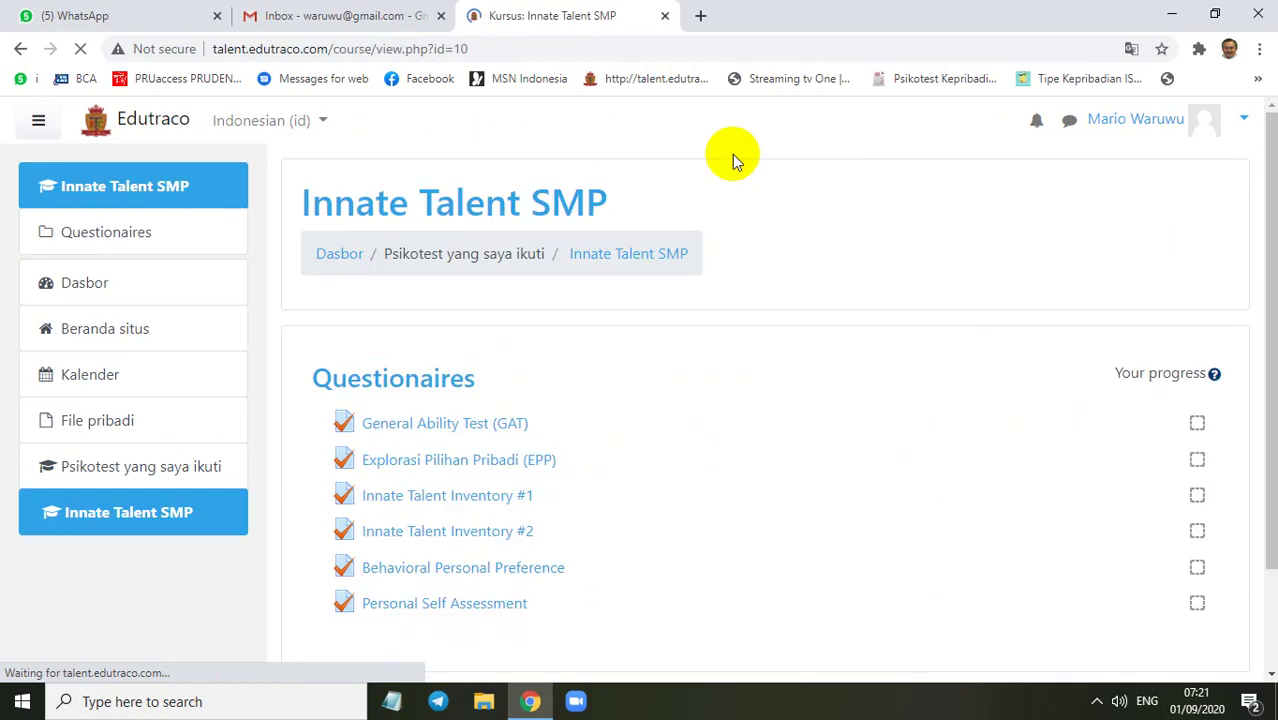